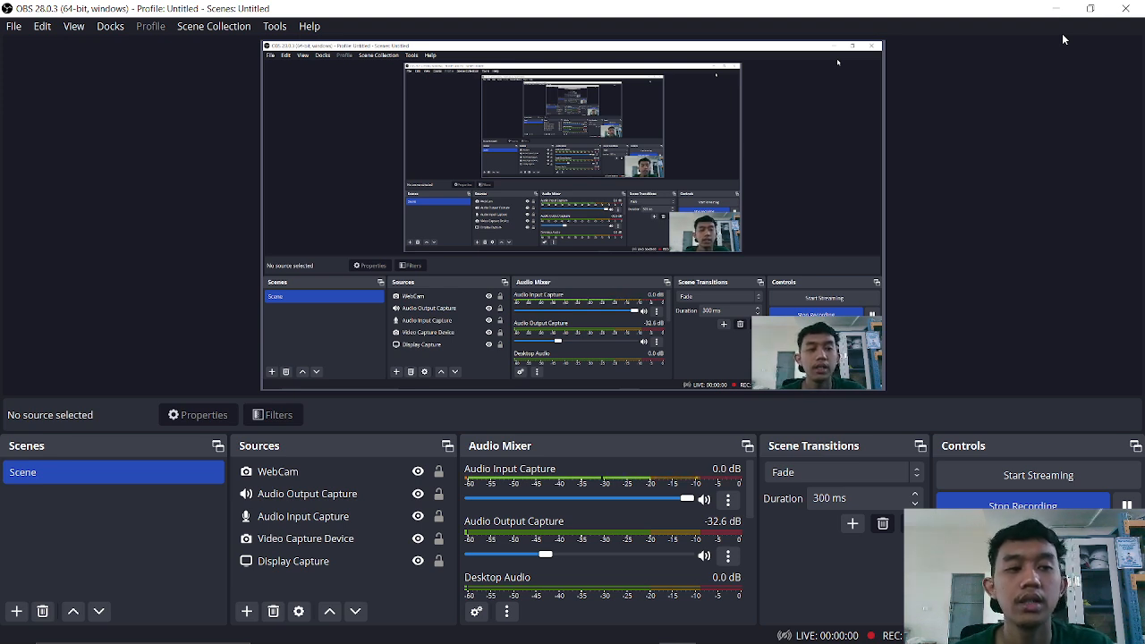
Minimize the OBS window and switch to the browser showing the wordpress-1 database in the Amazon RDS console.
{"action": "left_click", "coordinate": [1061, 7]}
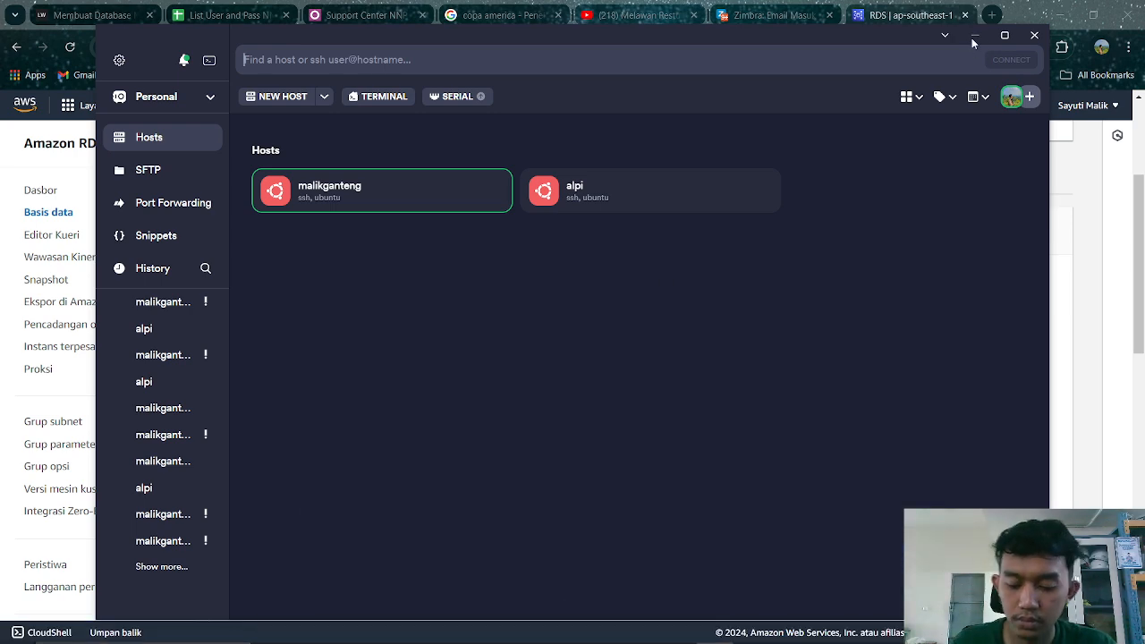
{"action": "key", "text": "alt+Tab"}
{"action": "key", "text": "alt+Tab"}
{"action": "key", "text": "alt+Tab"}
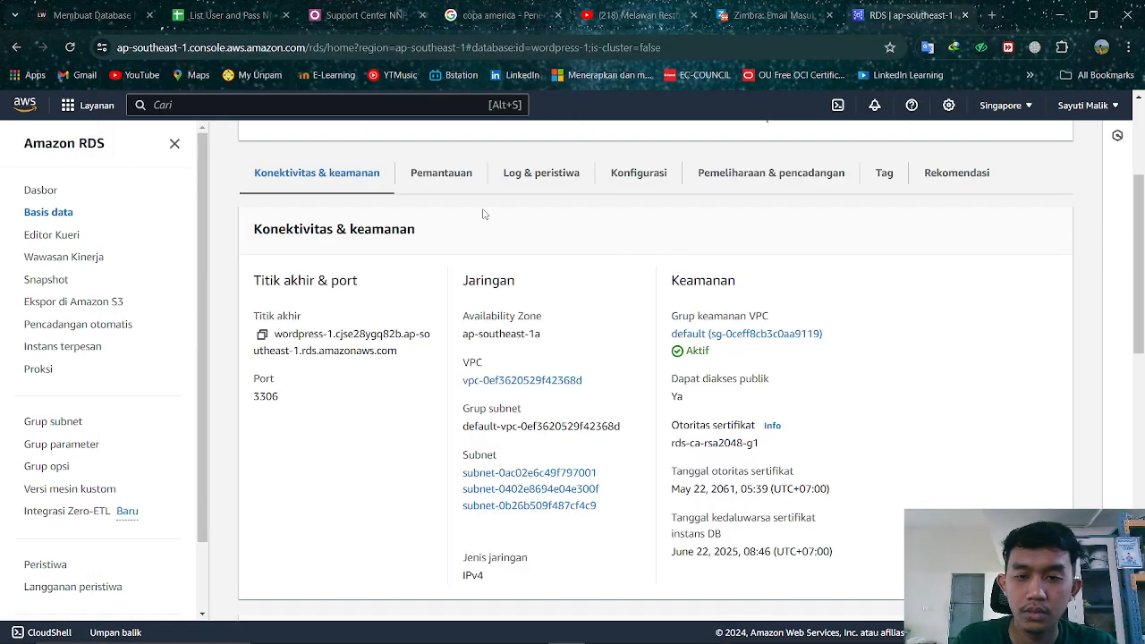
Examine the wordpress-1 database's summary, endpoint and port, network, public access, security group rules and replication details.
{"action": "scroll", "coordinate": [316, 365], "scroll_direction": "up", "scroll_amount": 3}
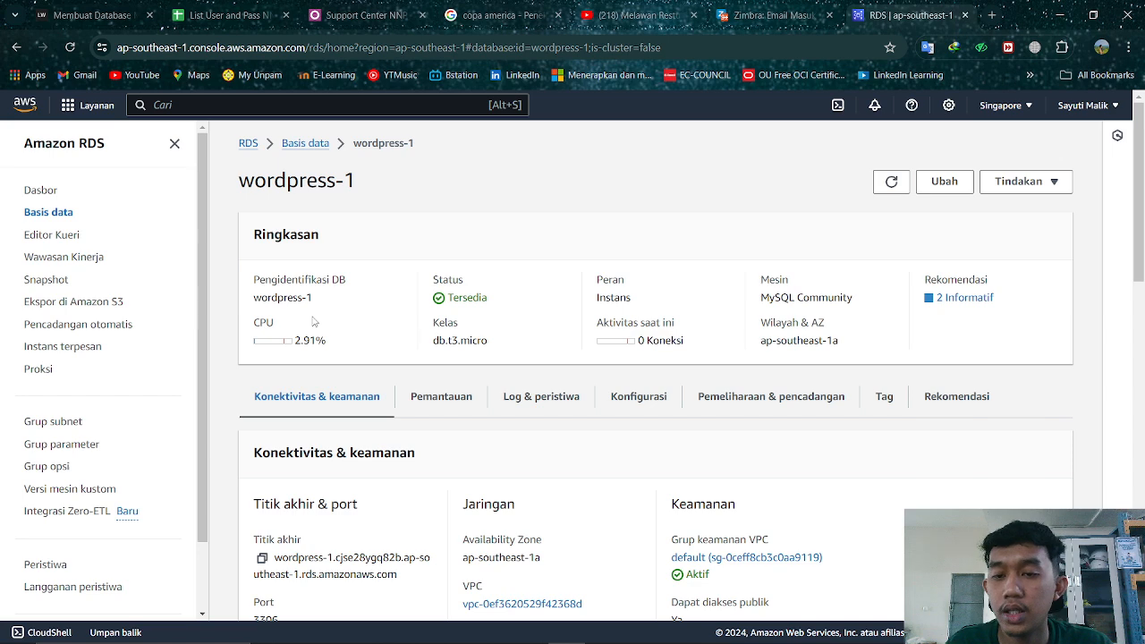
{"action": "scroll", "coordinate": [314, 323], "scroll_direction": "down", "scroll_amount": 1}
{"action": "scroll", "coordinate": [314, 322], "scroll_direction": "up", "scroll_amount": 1}
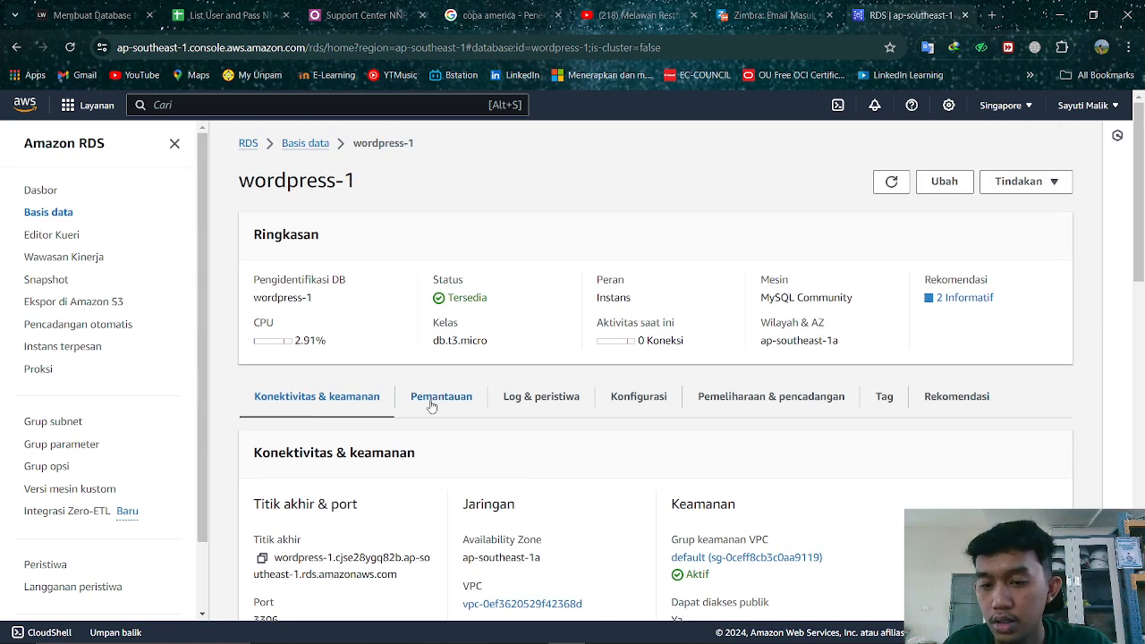
{"action": "scroll", "coordinate": [431, 405], "scroll_direction": "down", "scroll_amount": 2}
{"action": "scroll", "coordinate": [433, 406], "scroll_direction": "up", "scroll_amount": 2}
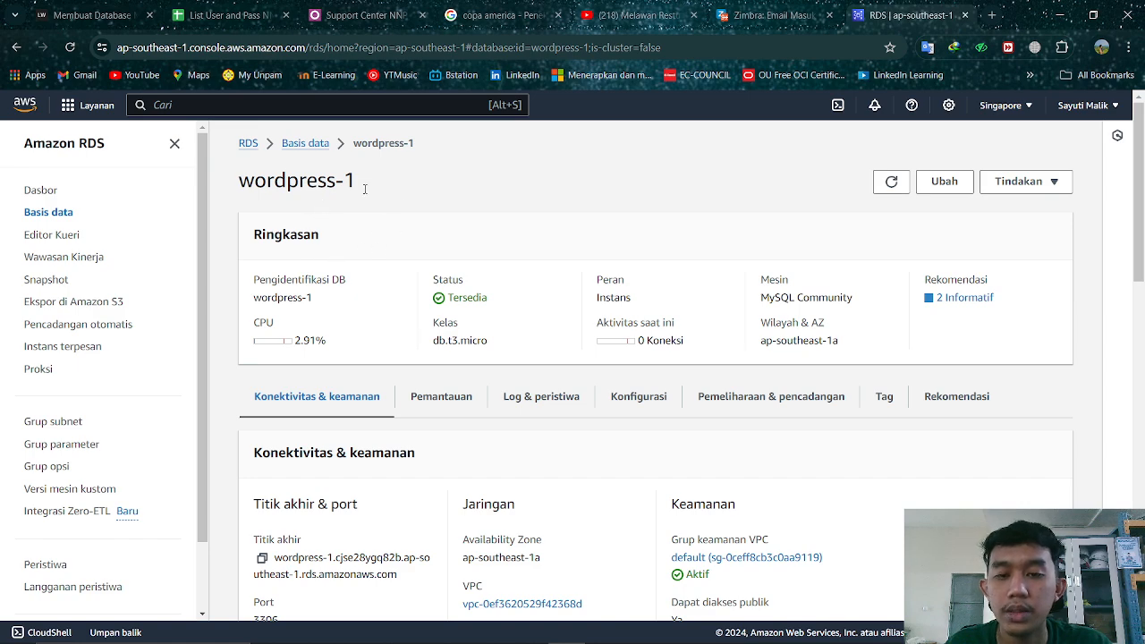
{"action": "scroll", "coordinate": [583, 275], "scroll_direction": "down", "scroll_amount": 2}
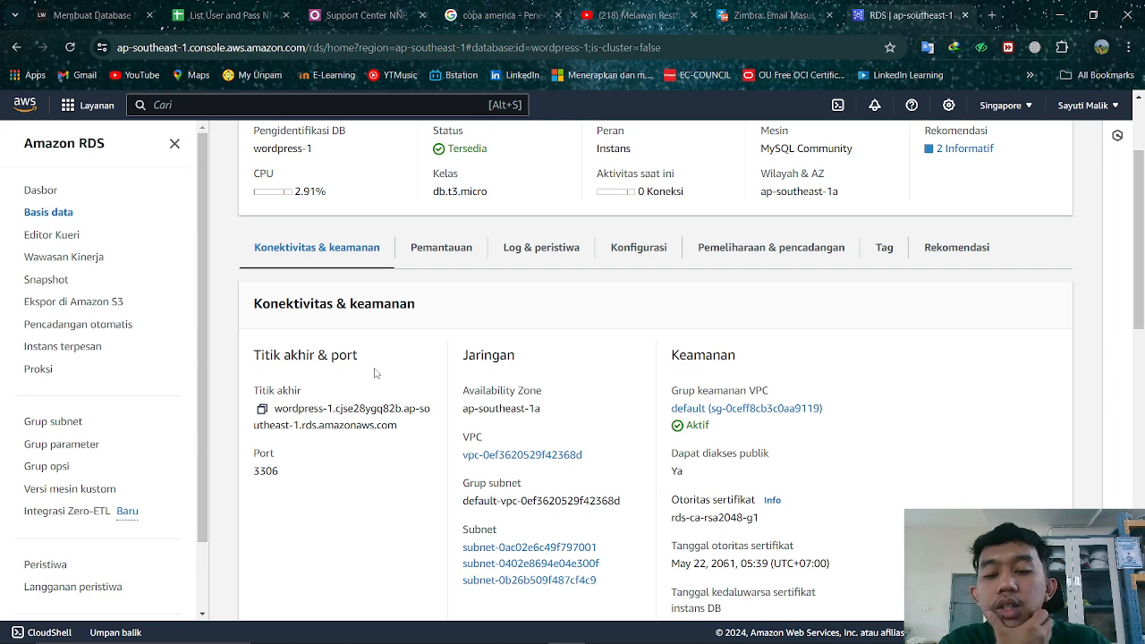
{"action": "scroll", "coordinate": [457, 405], "scroll_direction": "down", "scroll_amount": 1}
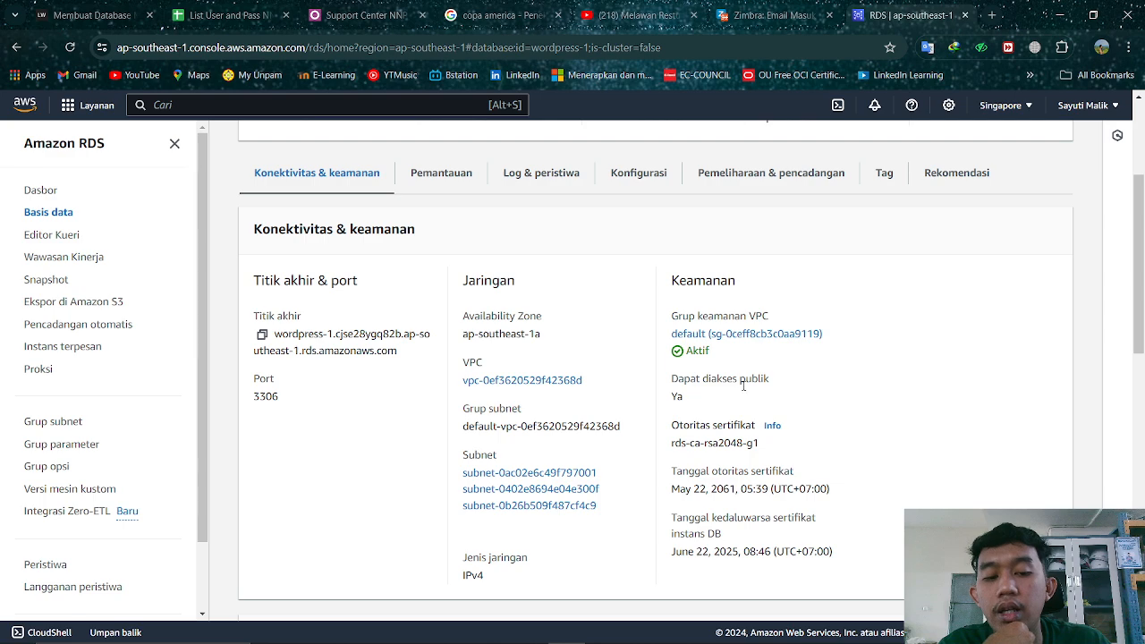
{"action": "scroll", "coordinate": [748, 342], "scroll_direction": "down", "scroll_amount": 5}
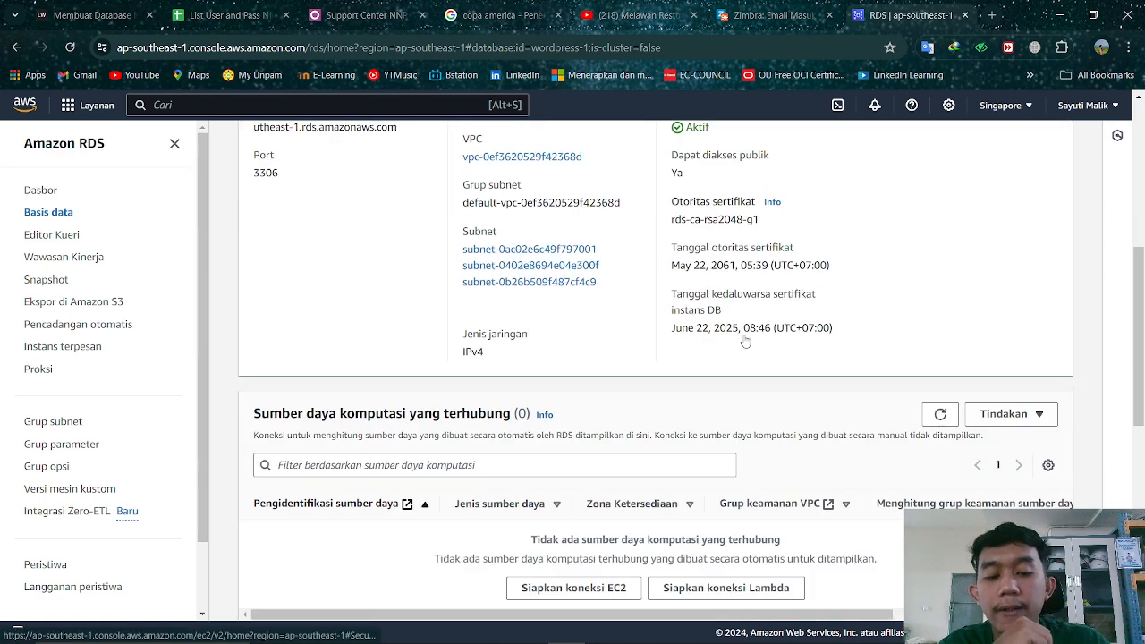
{"action": "scroll", "coordinate": [743, 340], "scroll_direction": "down", "scroll_amount": 3}
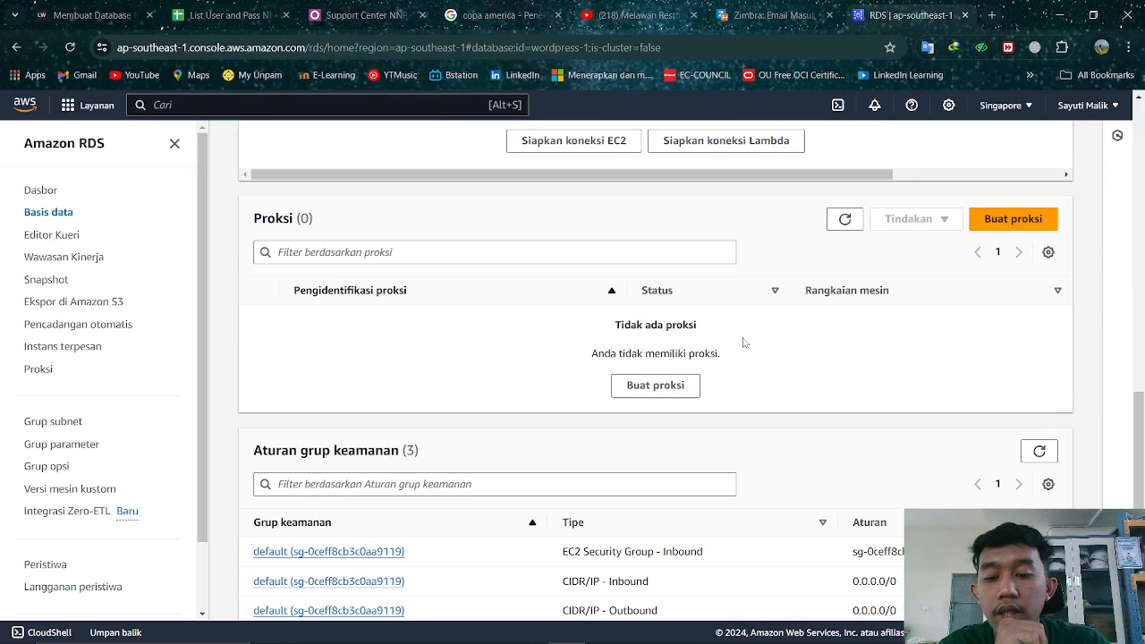
{"action": "scroll", "coordinate": [737, 348], "scroll_direction": "down", "scroll_amount": 2}
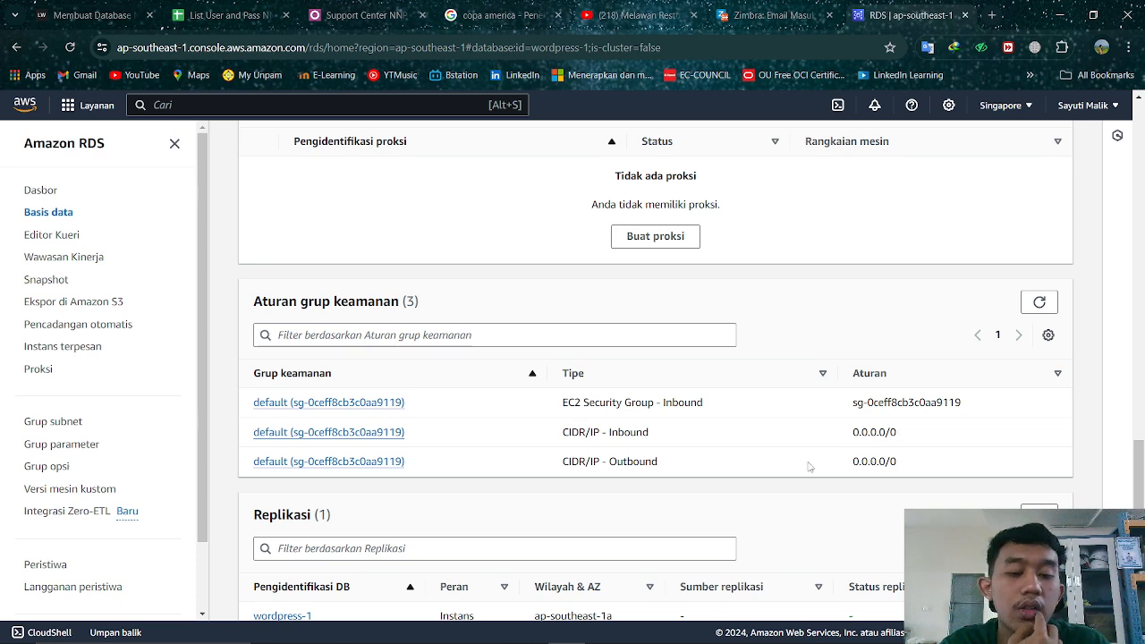
{"action": "scroll", "coordinate": [671, 577], "scroll_direction": "down", "scroll_amount": 1}
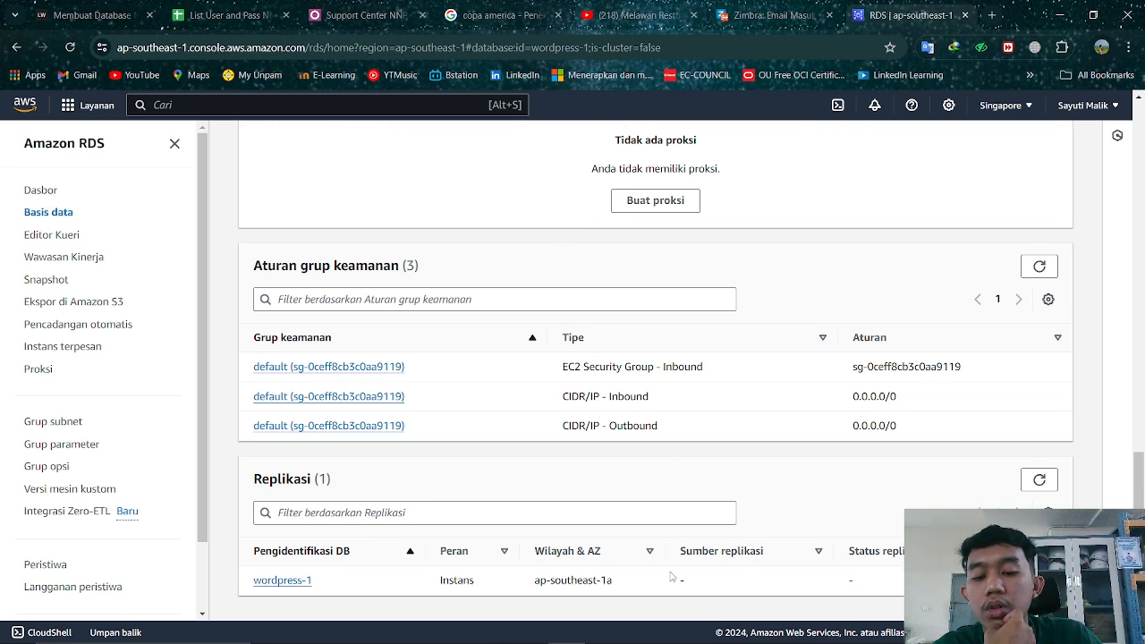
Open wordpress-1 from the replication list and review its summary and connectivity details.
{"action": "left_click", "coordinate": [283, 582]}
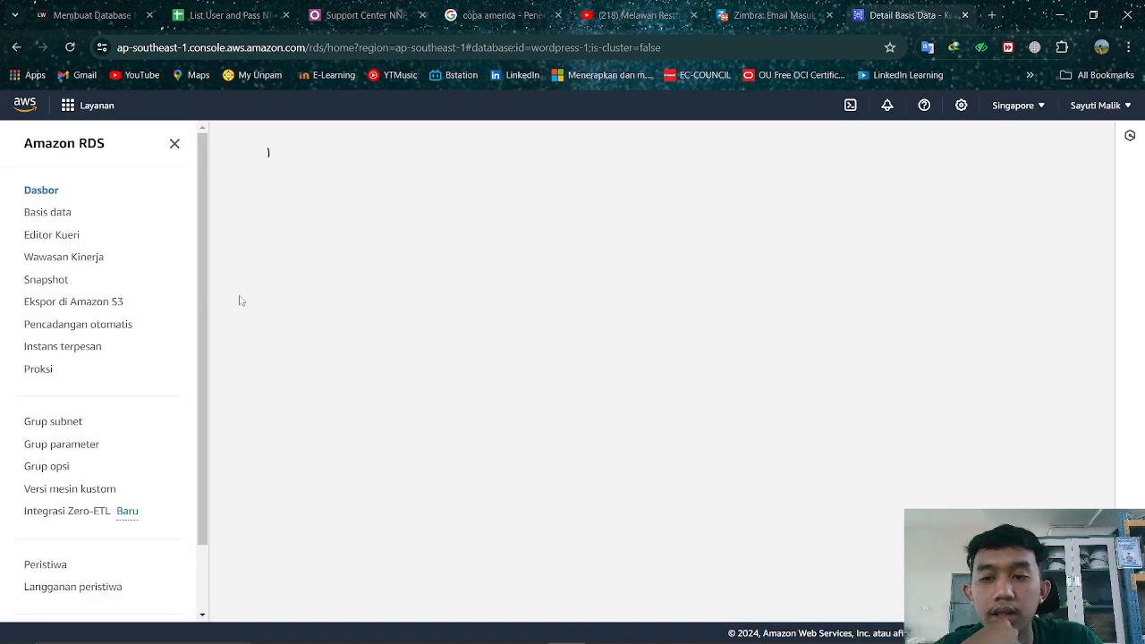
{"action": "scroll", "coordinate": [369, 290], "scroll_direction": "down", "scroll_amount": 3}
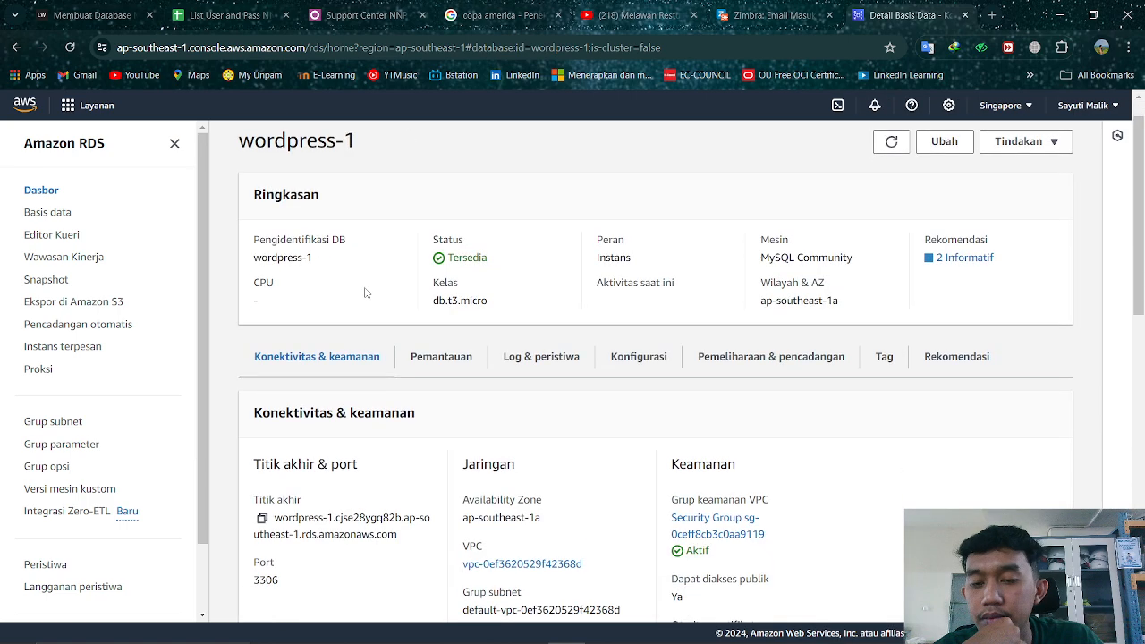
{"action": "scroll", "coordinate": [367, 289], "scroll_direction": "down", "scroll_amount": 3}
{"action": "scroll", "coordinate": [367, 290], "scroll_direction": "up", "scroll_amount": 5}
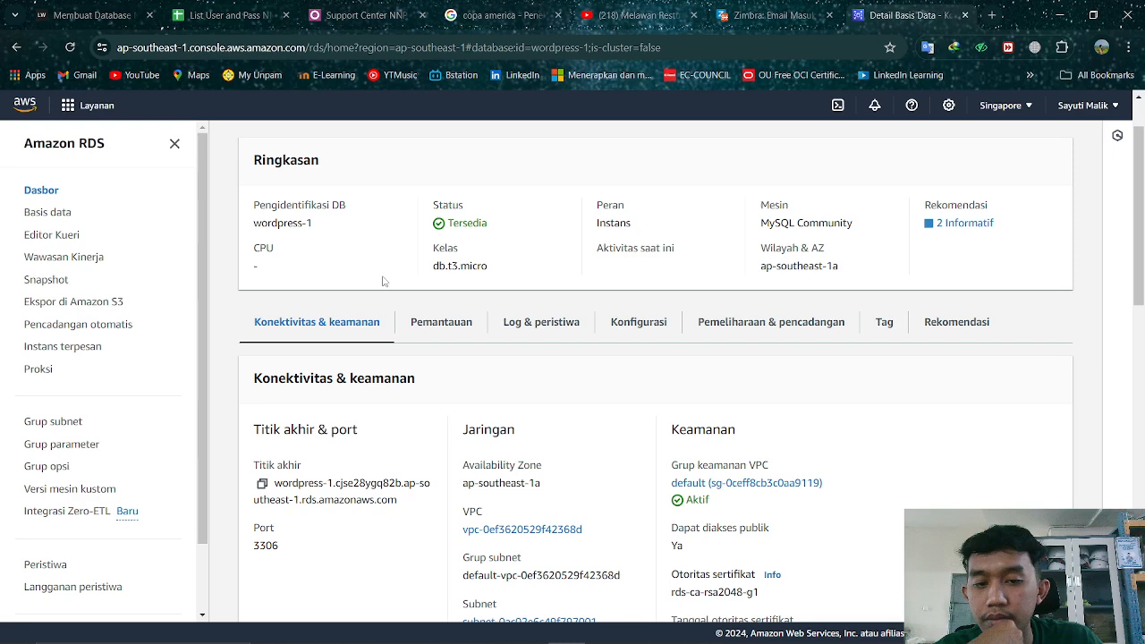
{"action": "scroll", "coordinate": [523, 596], "scroll_direction": "down", "scroll_amount": 1}
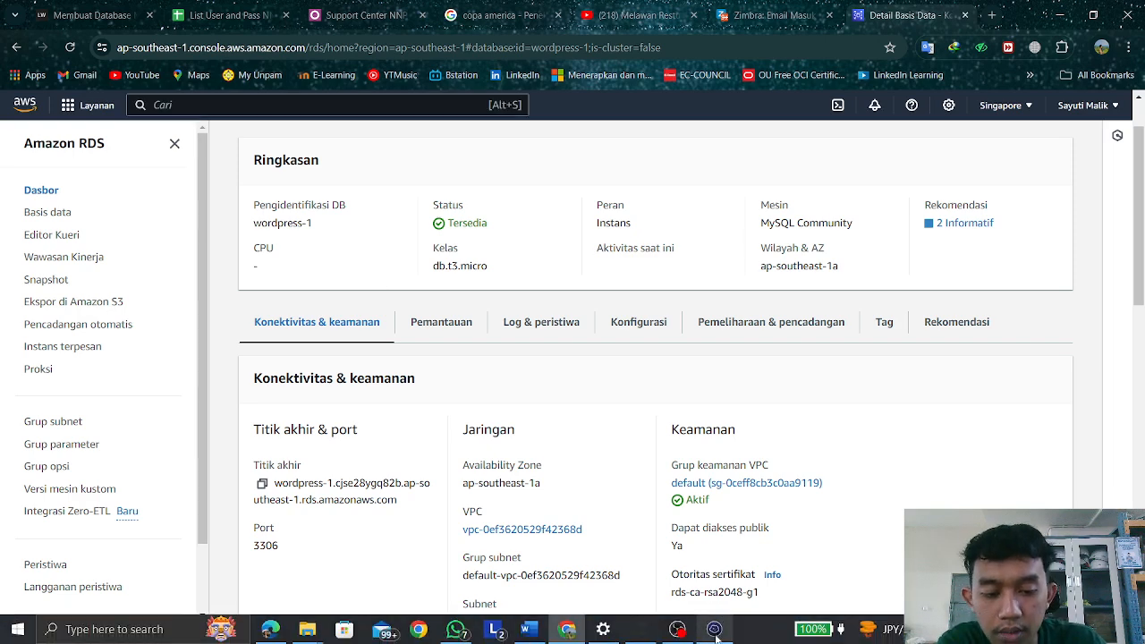
Switch to Termius and connect to the first saved Ubuntu host over SSH.
{"action": "left_click", "coordinate": [714, 629]}
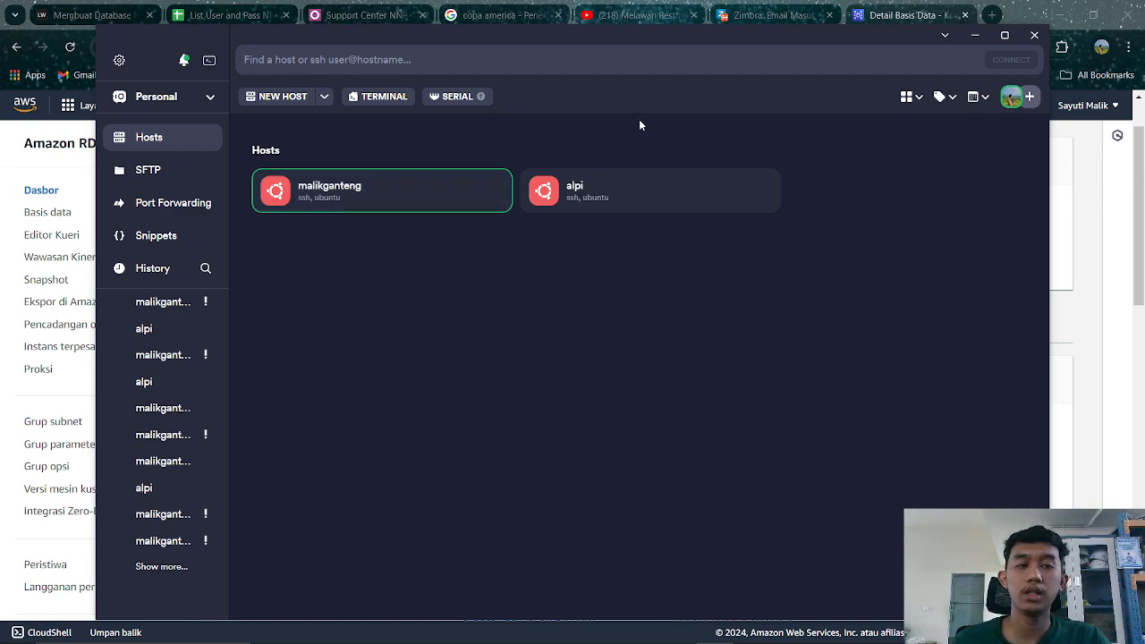
{"action": "double_click", "coordinate": [422, 198]}
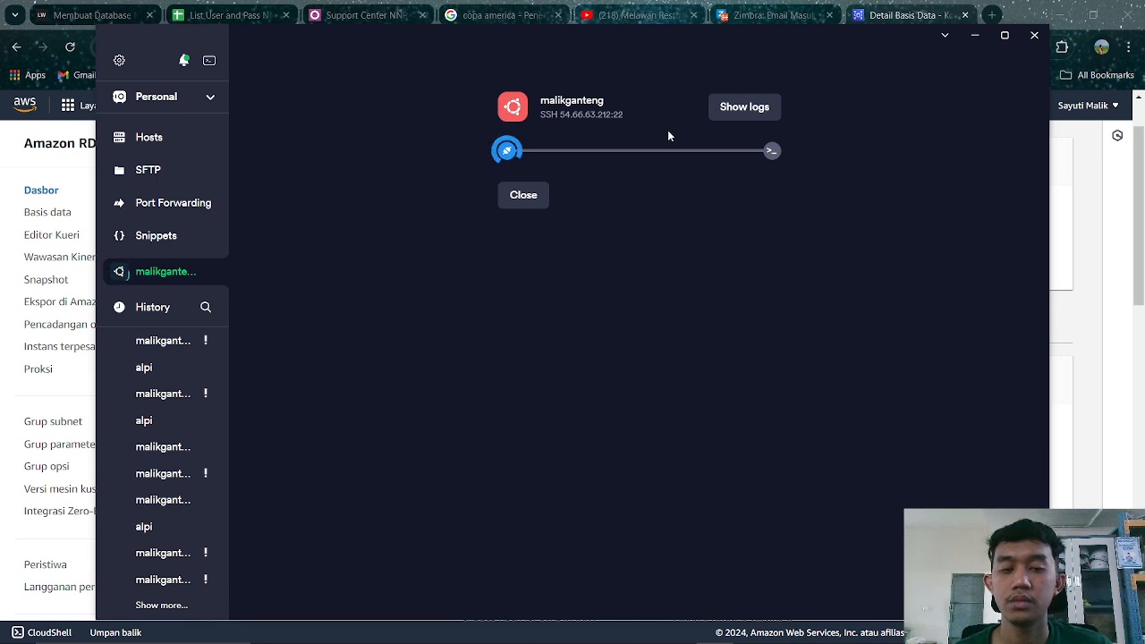
{"action": "mouse_move", "coordinate": [714, 631]}
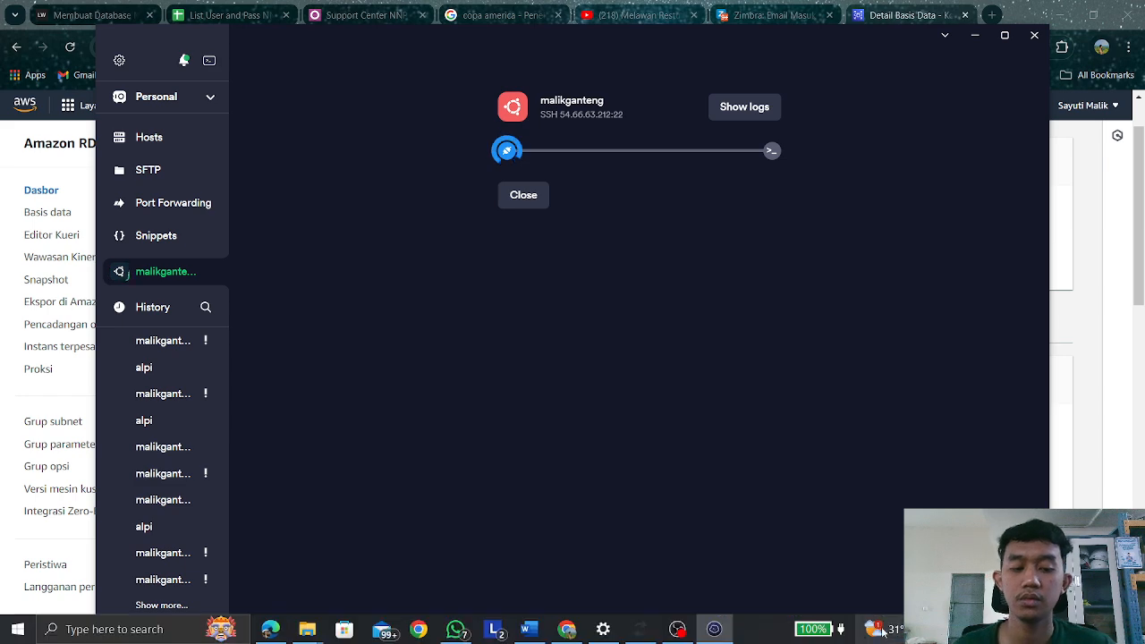
{"action": "left_click", "coordinate": [713, 631]}
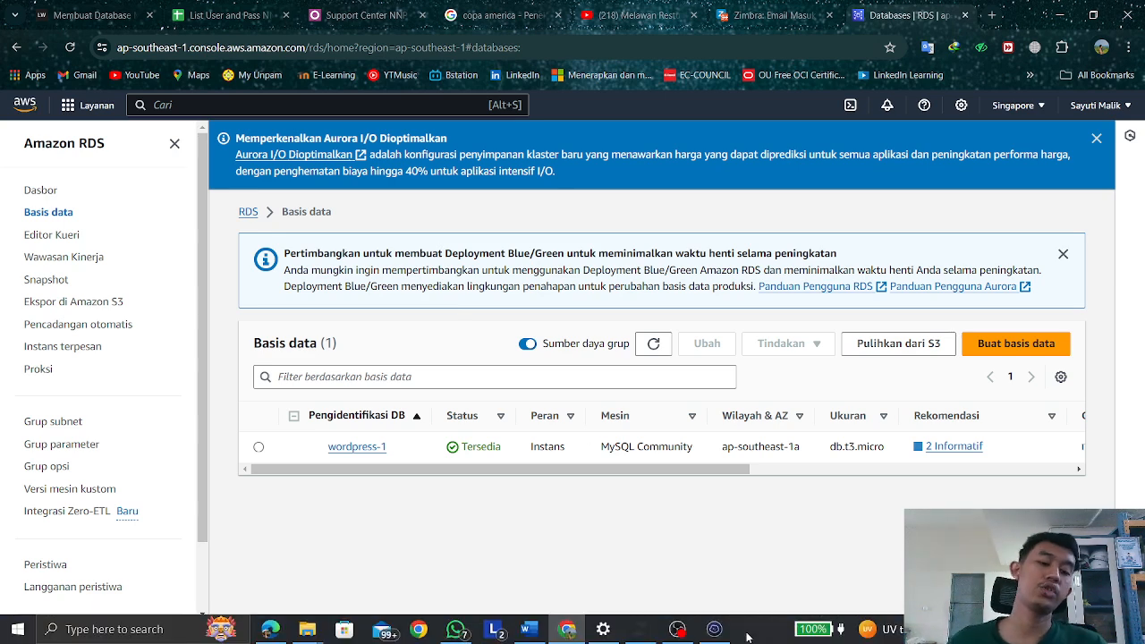
{"action": "left_click", "coordinate": [714, 629]}
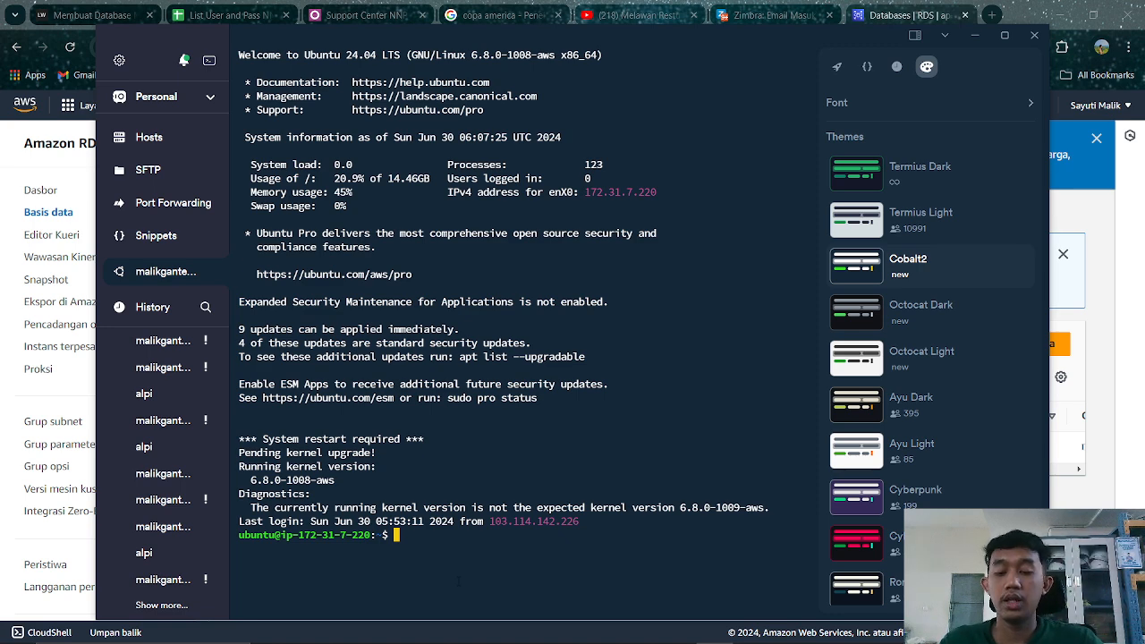
Switch the Ubuntu server session to the root user with "sudo su".
{"action": "type", "text": "sudo "}
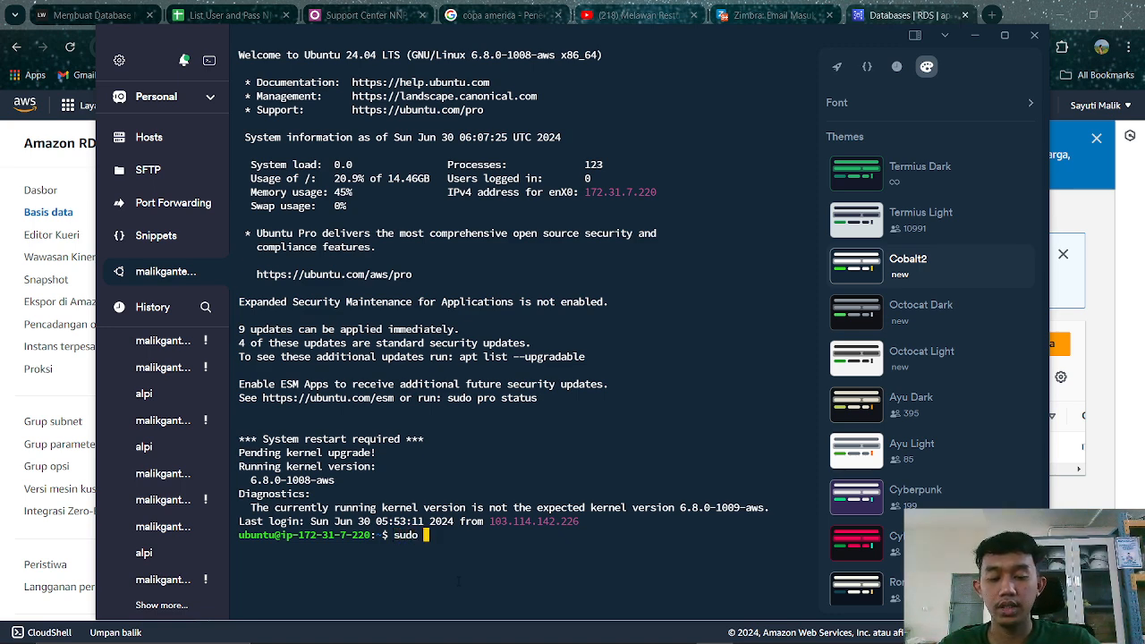
{"action": "type", "text": "su"}
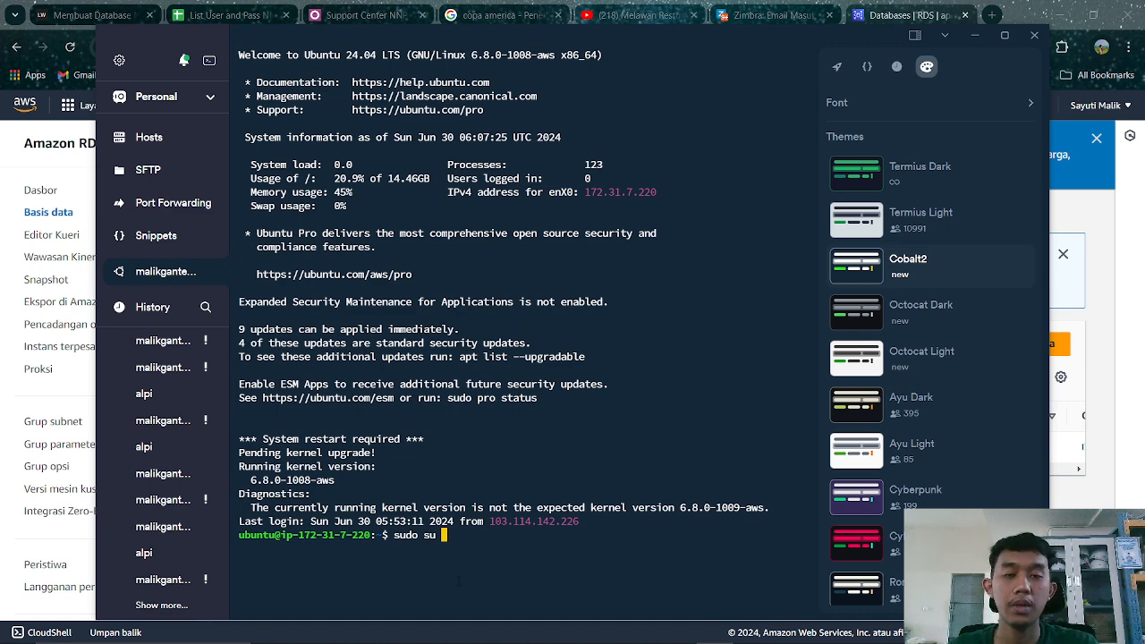
{"action": "key", "text": "Return"}
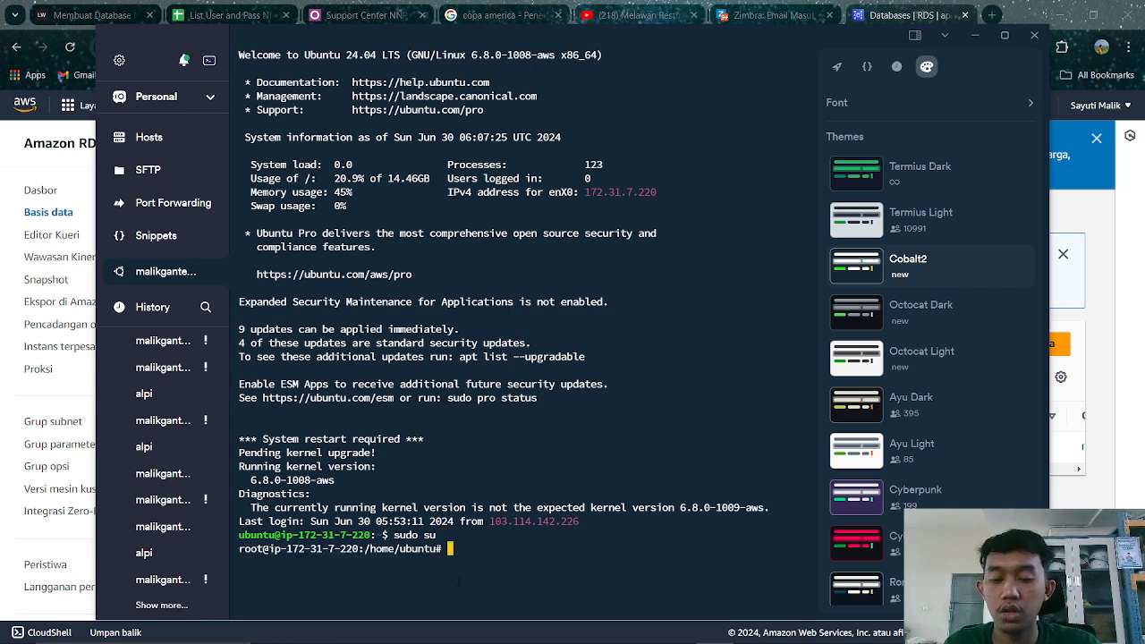
Try to enter the WordPress directory with the command "cd/var/www/html/wordpress".
{"action": "type", "text": "c"}
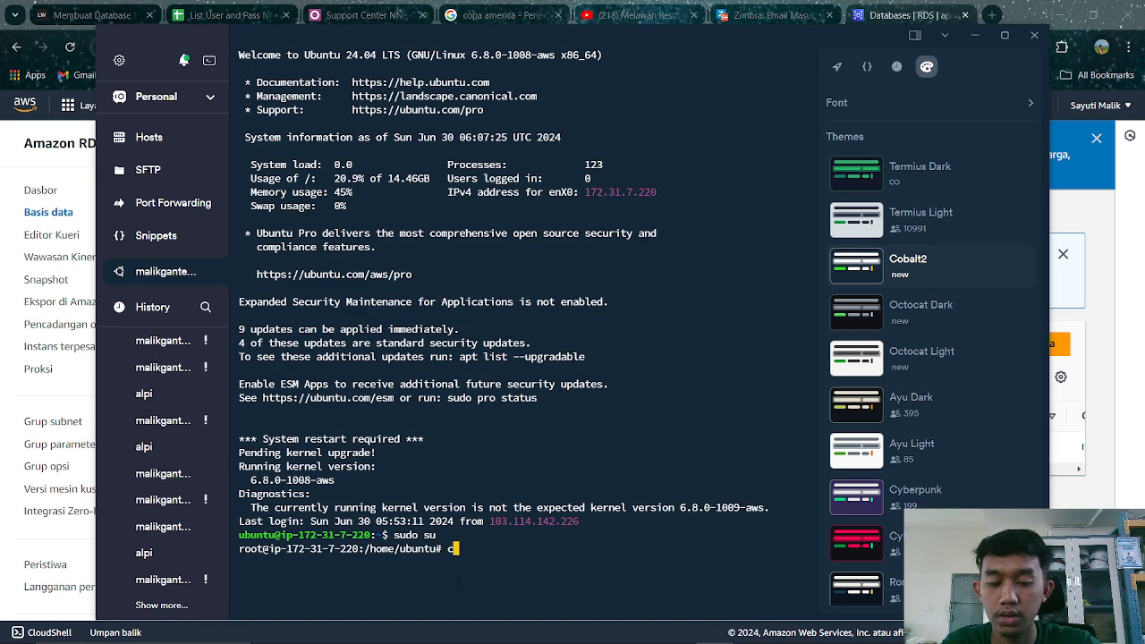
{"action": "type", "text": "d/var/"}
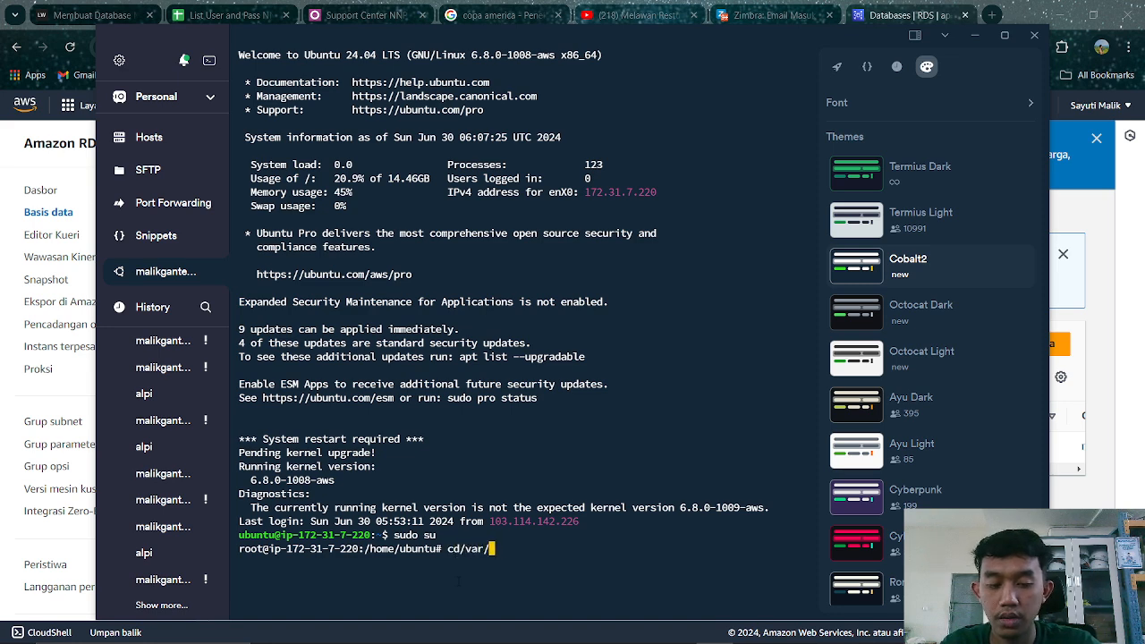
{"action": "type", "text": "www/htm"}
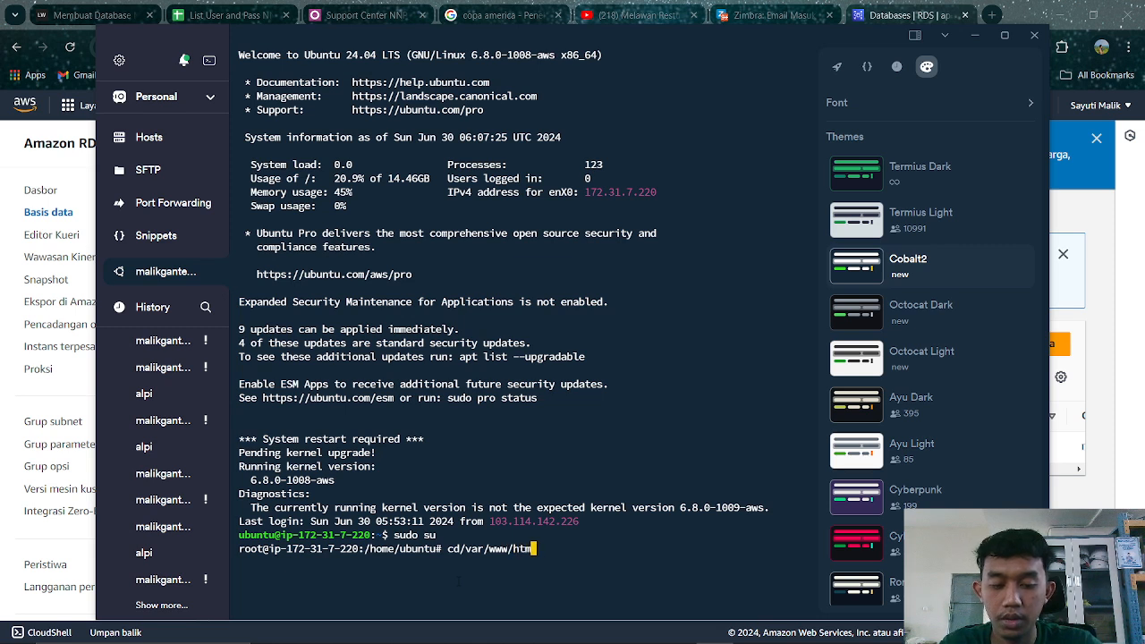
{"action": "type", "text": "l/wor"}
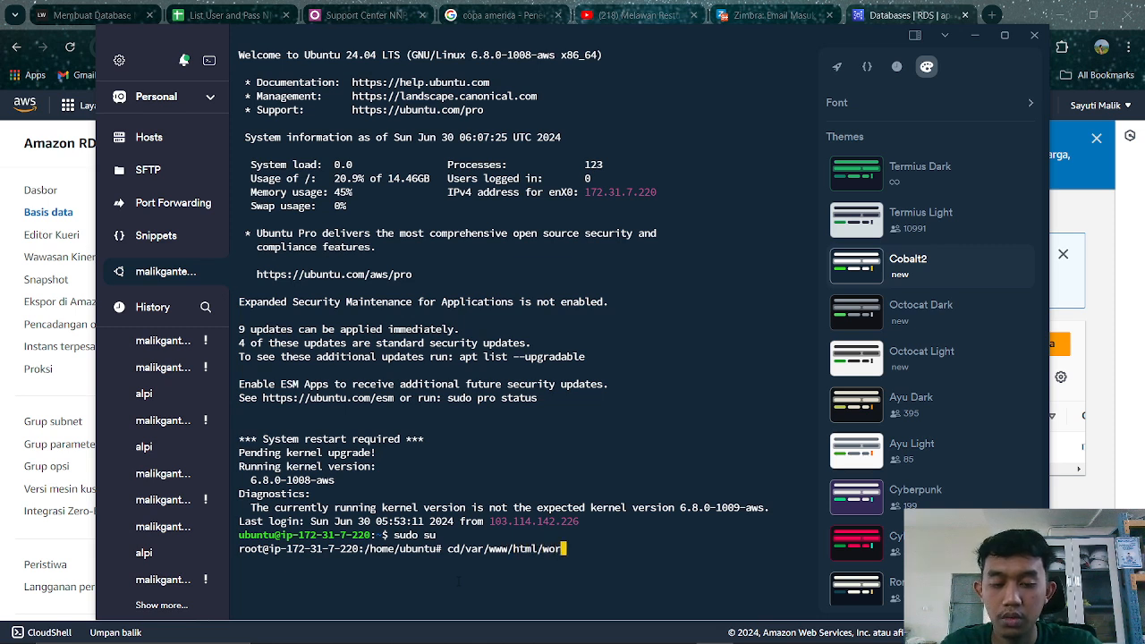
{"action": "type", "text": "dpress"}
{"action": "key", "text": "Return"}
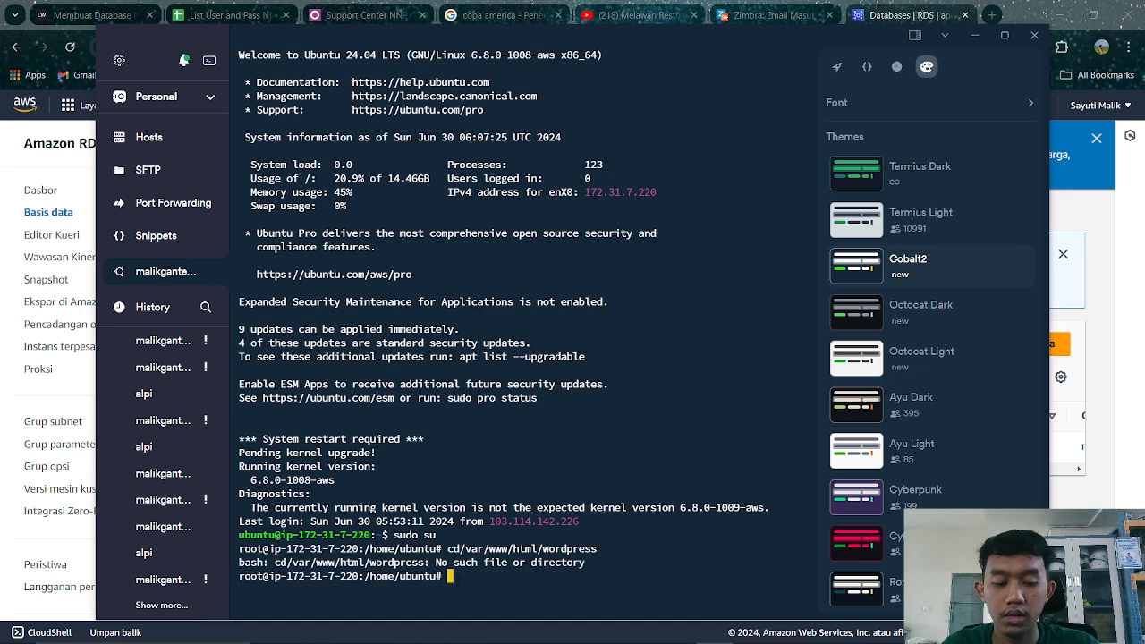
Shorten the previous command to "cd/var/www/html" and try to enter the web root directory.
{"action": "key", "text": "Up"}
{"action": "key", "text": "BackSpace"}
{"action": "key", "text": "BackSpace"}
{"action": "key", "text": "BackSpace"}
{"action": "key", "text": "BackSpace"}
{"action": "key", "text": "BackSpace"}
{"action": "key", "text": "BackSpace"}
{"action": "key", "text": "BackSpace"}
{"action": "key", "text": "BackSpace"}
{"action": "key", "text": "BackSpace"}
{"action": "key", "text": "BackSpace"}
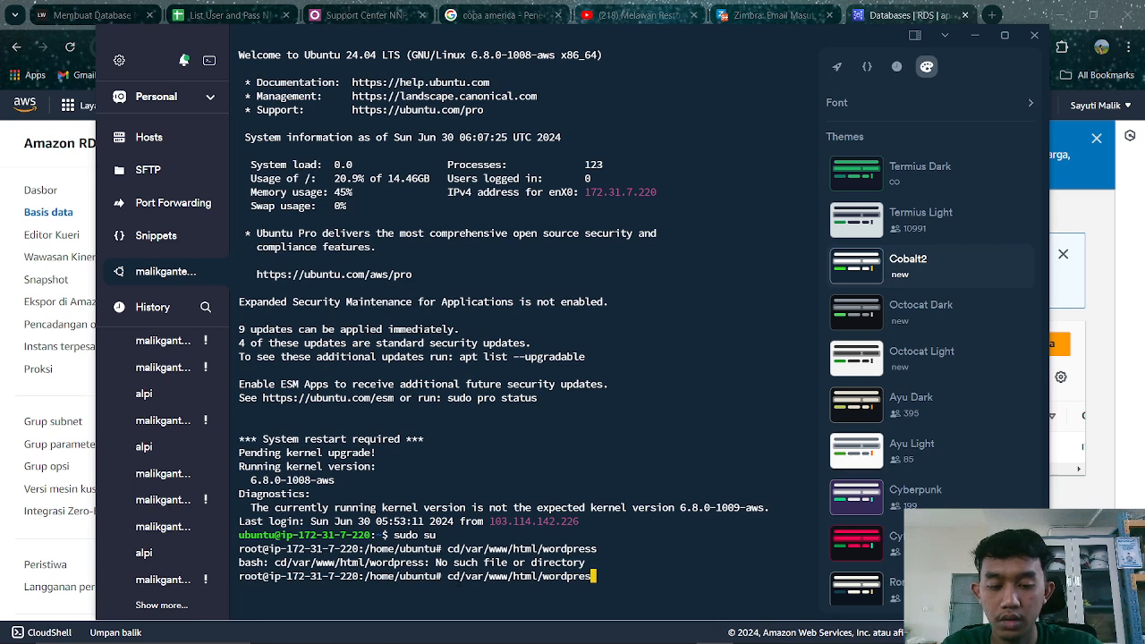
{"action": "key", "text": "Return"}
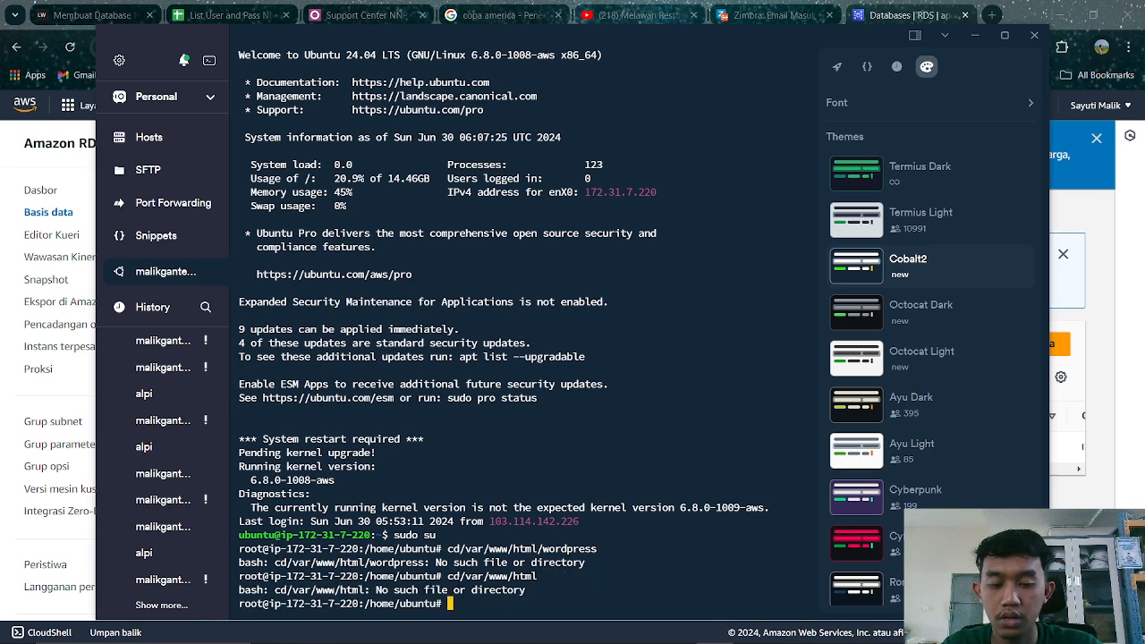
Try to enter a wordpress folder inside the current directory with "cd wordpress".
{"action": "type", "text": "cd"}
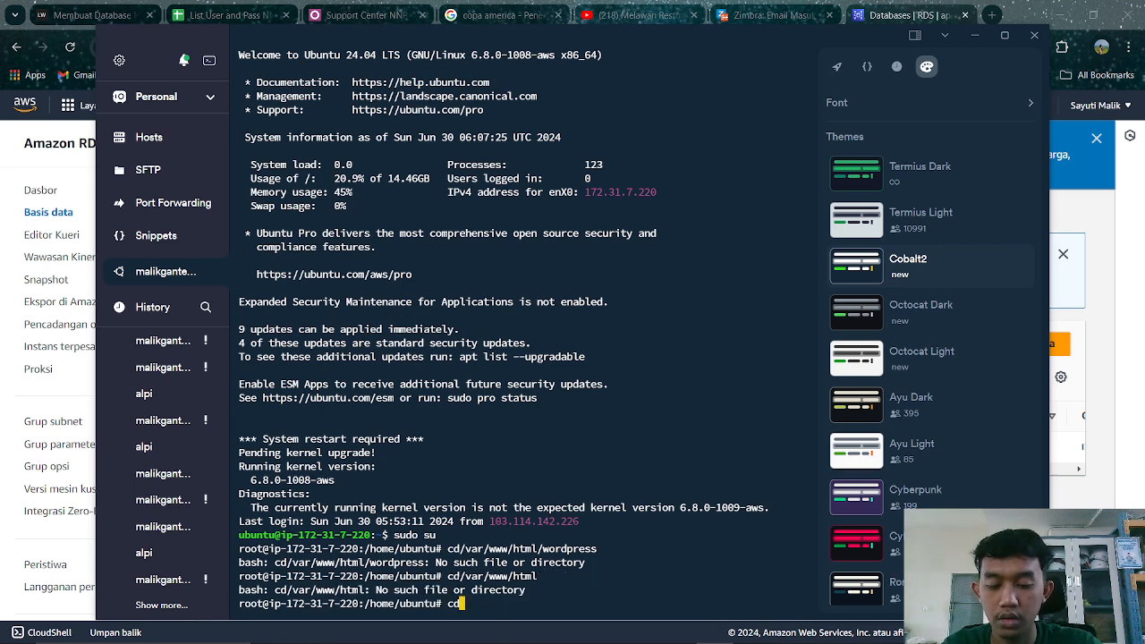
{"action": "type", "text": " wordpress"}
{"action": "key", "text": "Return"}
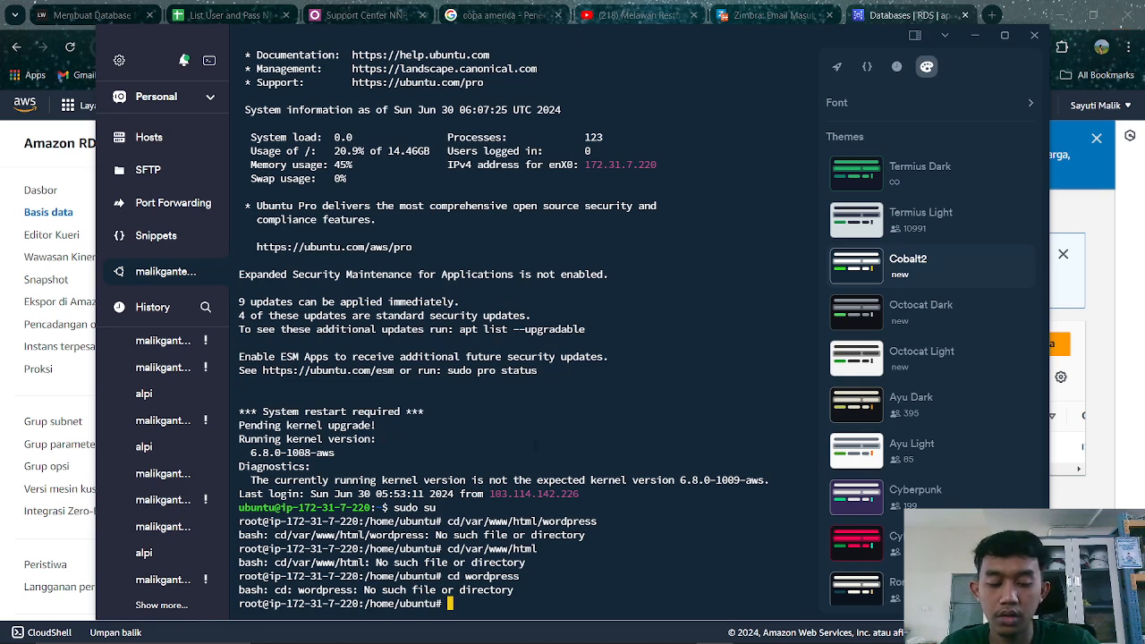
List the contents of the ubuntu home directory, including hidden files, using "ls" and "ls -la".
{"action": "type", "text": "ls"}
{"action": "key", "text": "Return"}
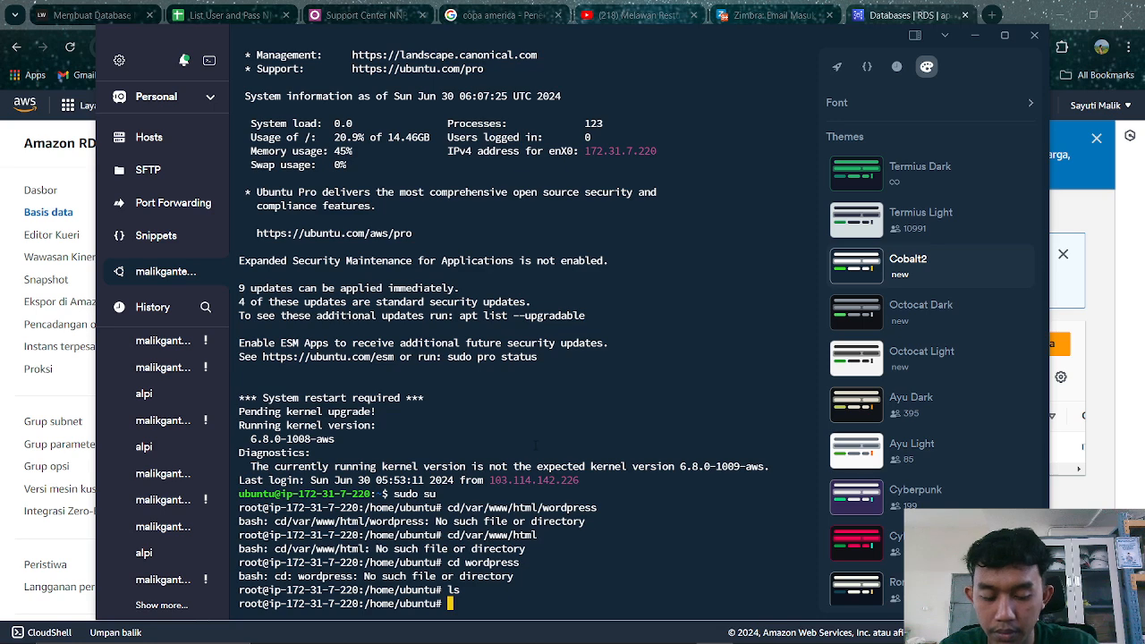
{"action": "type", "text": "ls-la"}
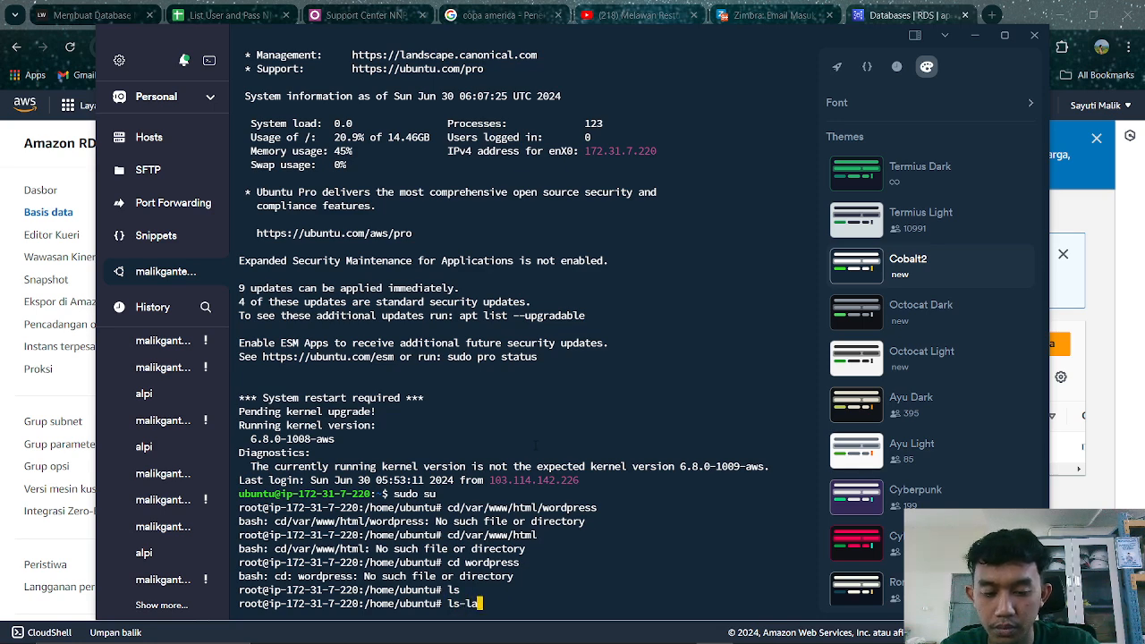
{"action": "key", "text": "Return"}
{"action": "key", "text": "Up"}
{"action": "key", "text": "BackSpace"}
{"action": "key", "text": "BackSpace"}
{"action": "key", "text": "BackSpace"}
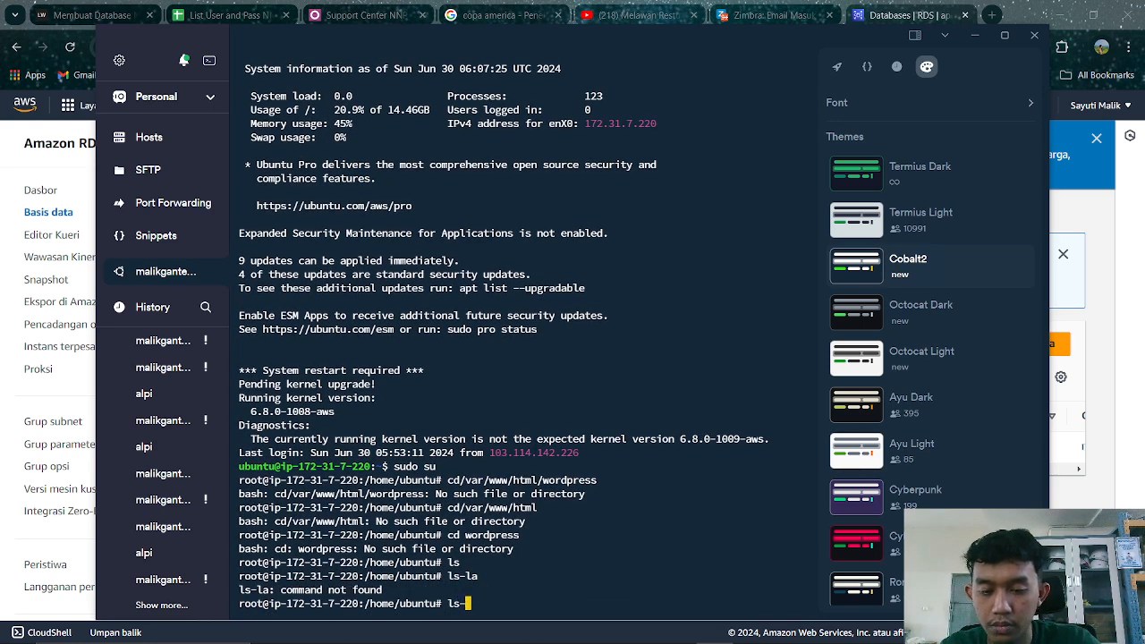
{"action": "type", "text": "-la"}
{"action": "key", "text": "Return"}
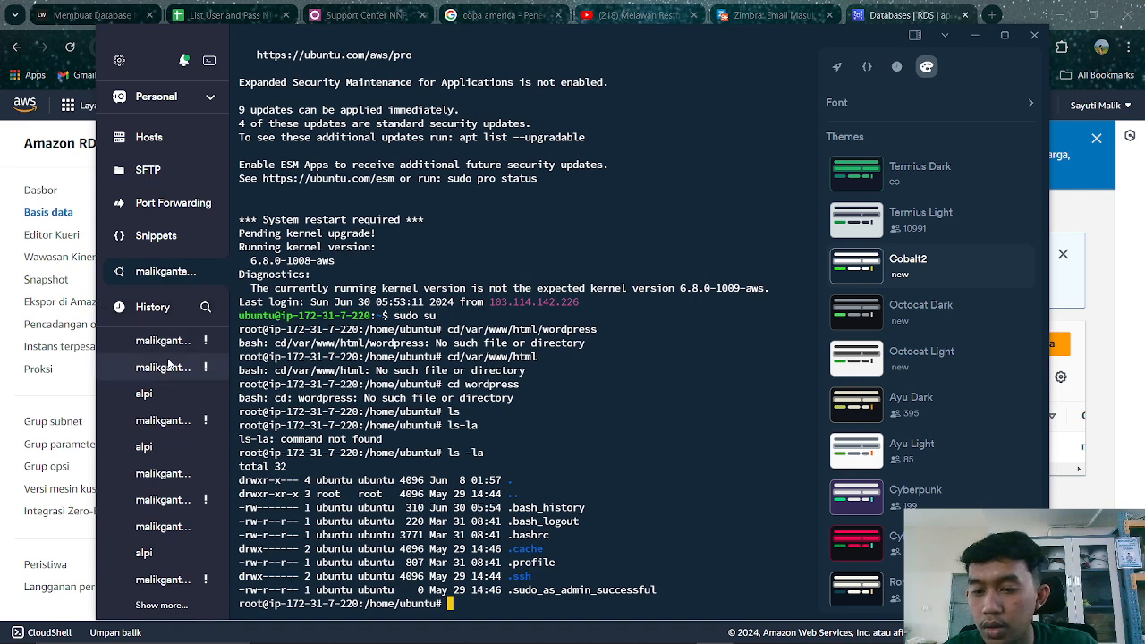
Connect to the saved host alpi and switch its session to the root user with "sudo su".
{"action": "left_click", "coordinate": [167, 395]}
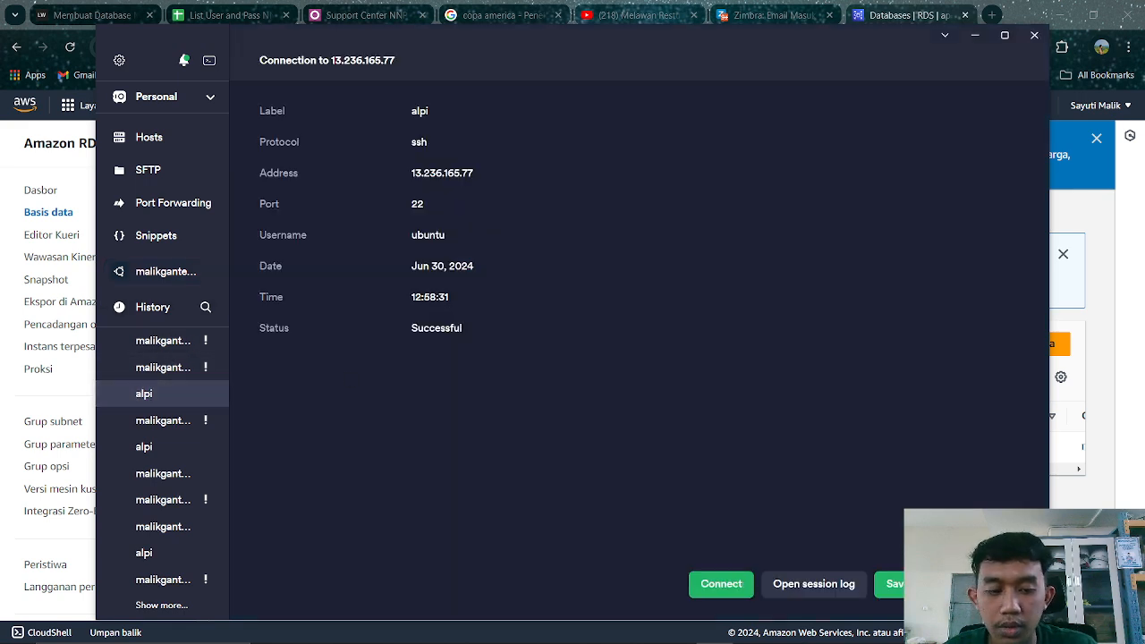
{"action": "left_click", "coordinate": [725, 587]}
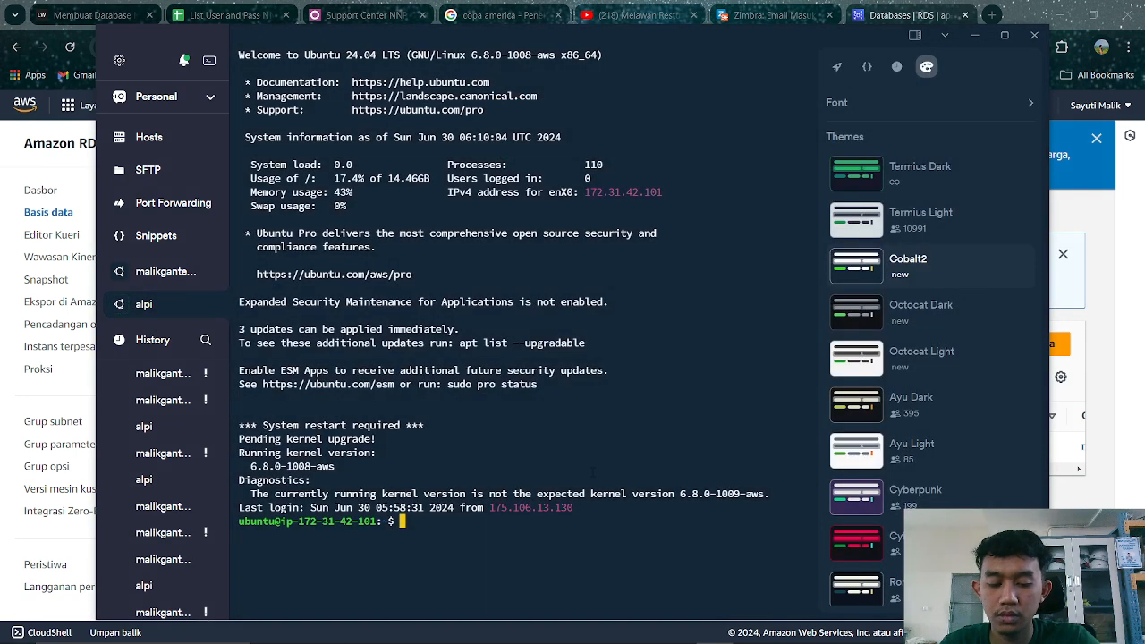
{"action": "type", "text": "sudo su"}
{"action": "key", "text": "Return"}
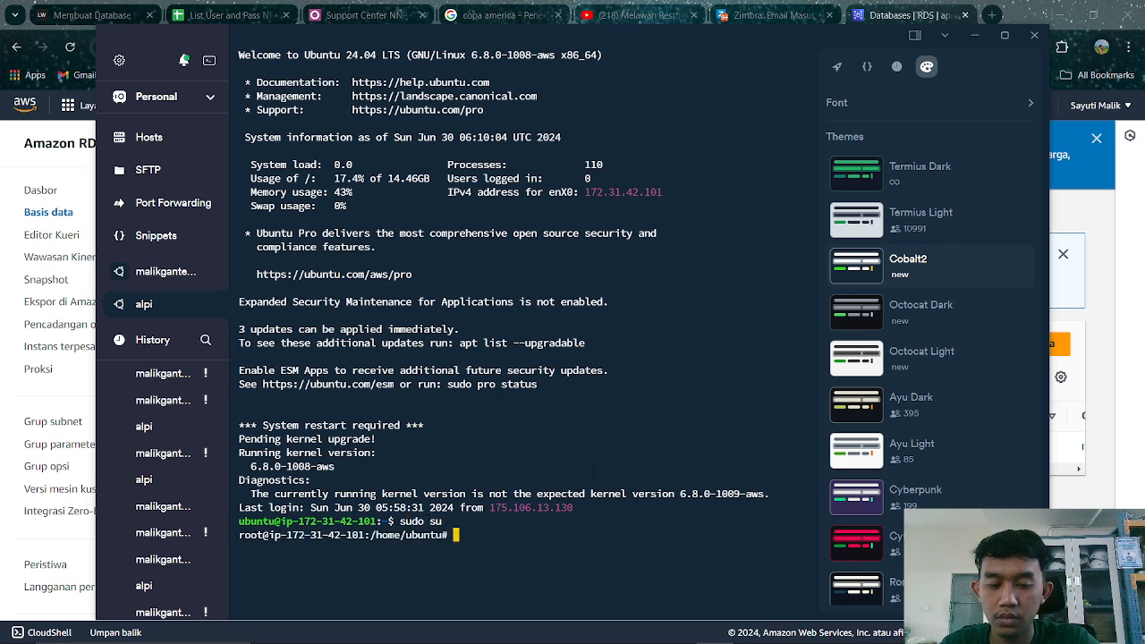
Try to enter the web root directory on the alpi server with "cd /var/www/html".
{"action": "type", "text": "cdvar"}
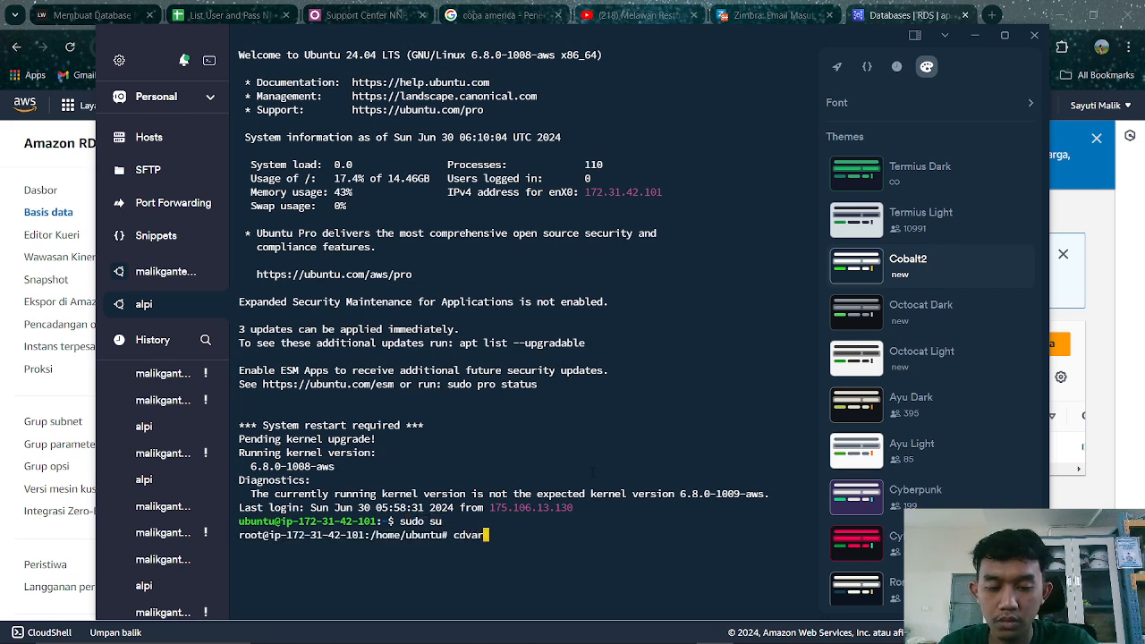
{"action": "key", "text": "BackSpace"}
{"action": "key", "text": "BackSpace"}
{"action": "type", "text": "/"}
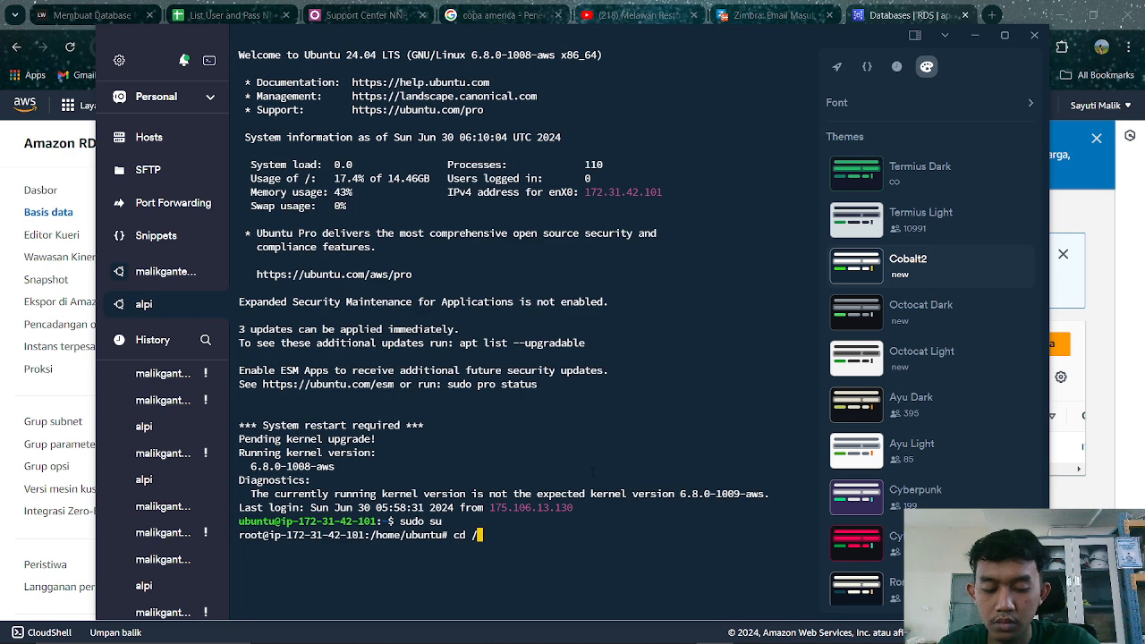
{"action": "type", "text": "var/www/"}
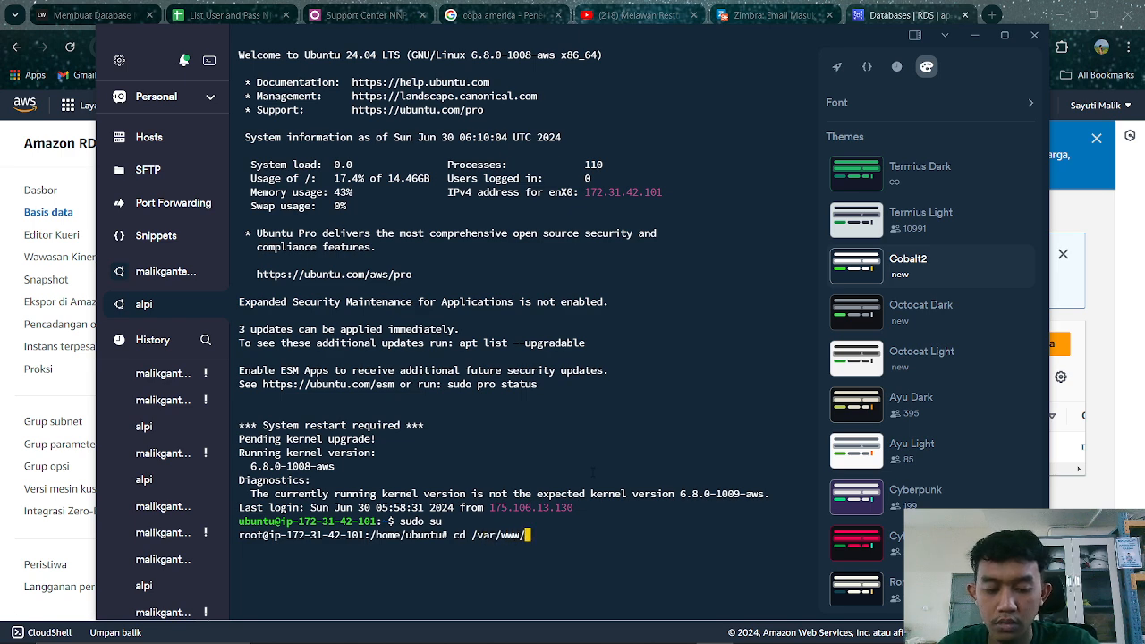
{"action": "type", "text": "html"}
{"action": "key", "text": "Return"}
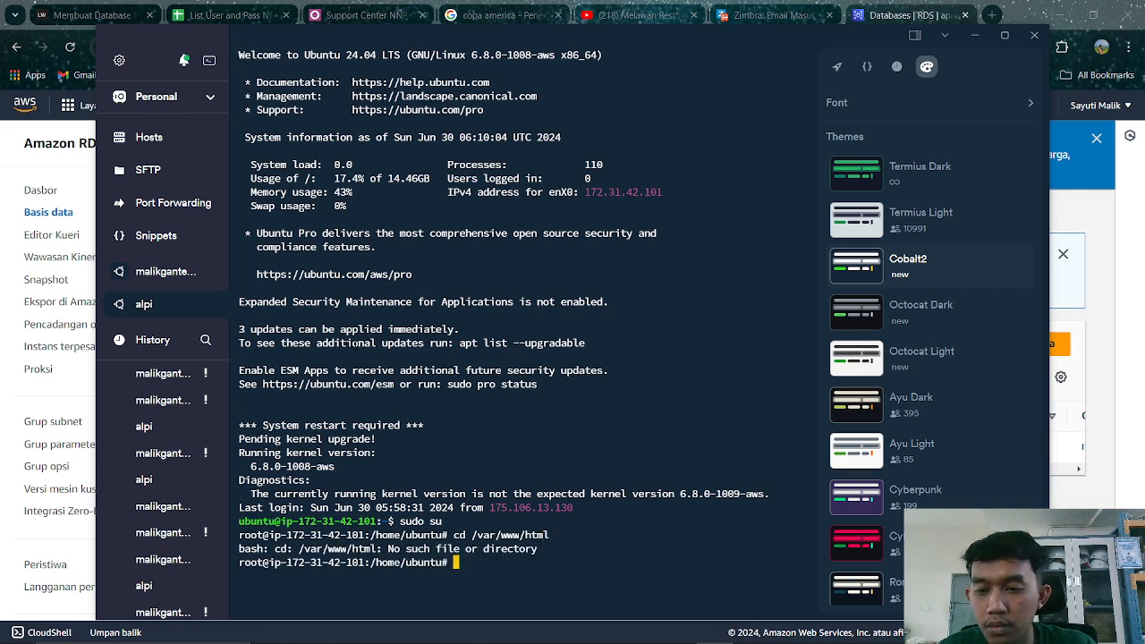
Return to the first server session and change to its WordPress folder with "cd /var/www/html" and "cd wordpress".
{"action": "left_click", "coordinate": [166, 271]}
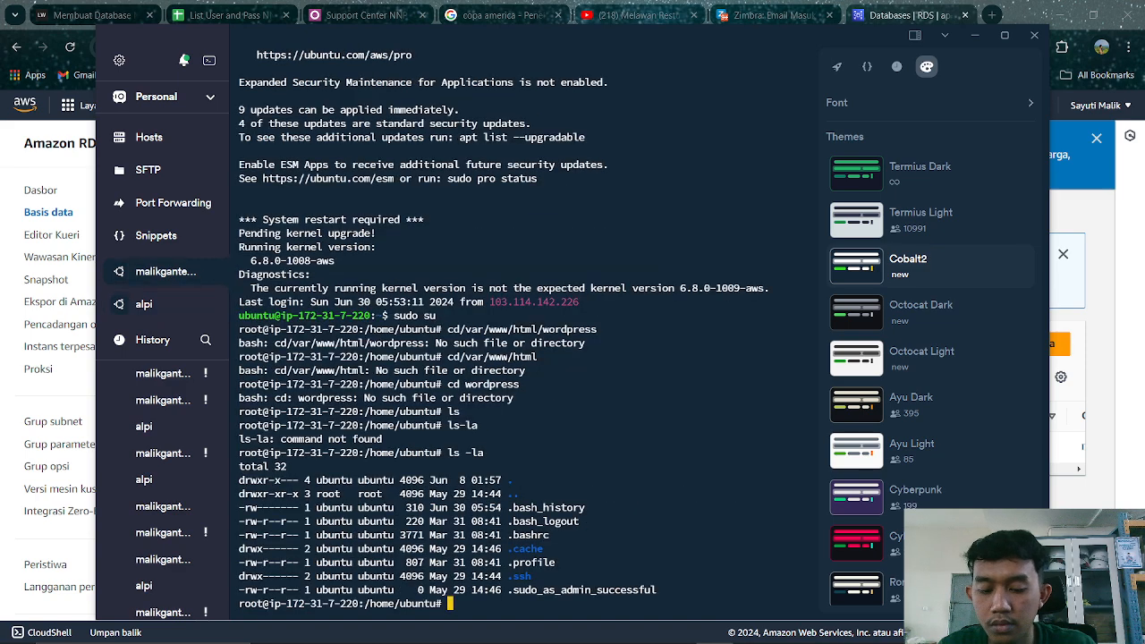
{"action": "type", "text": "cd /var"}
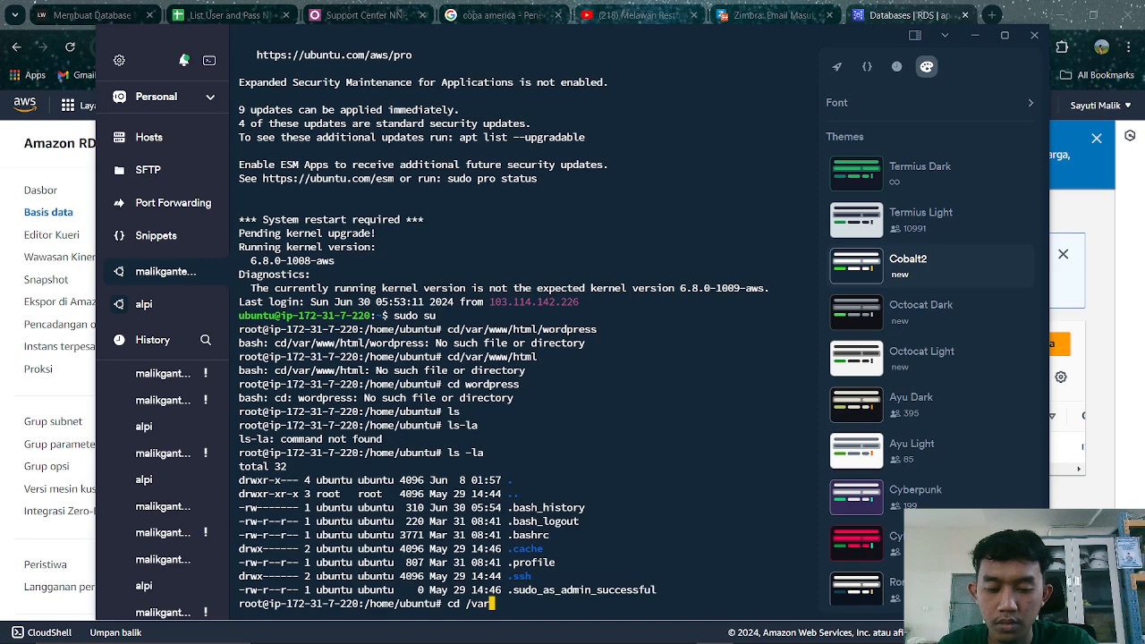
{"action": "type", "text": "/www/html"}
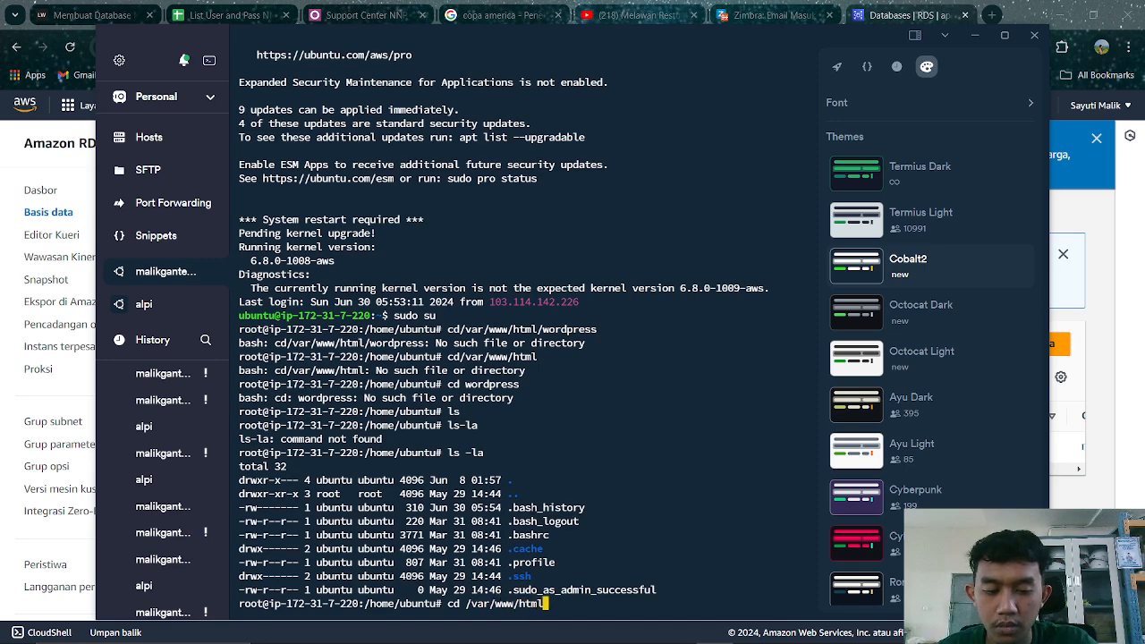
{"action": "key", "text": "Return"}
{"action": "type", "text": "cd "}
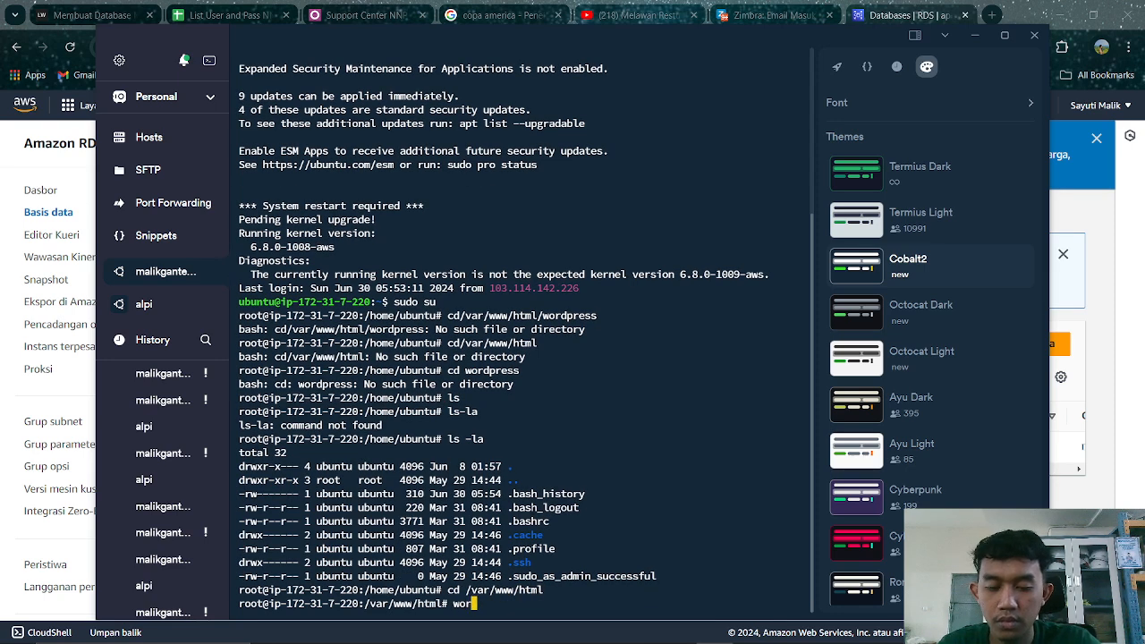
{"action": "type", "text": "wordpress"}
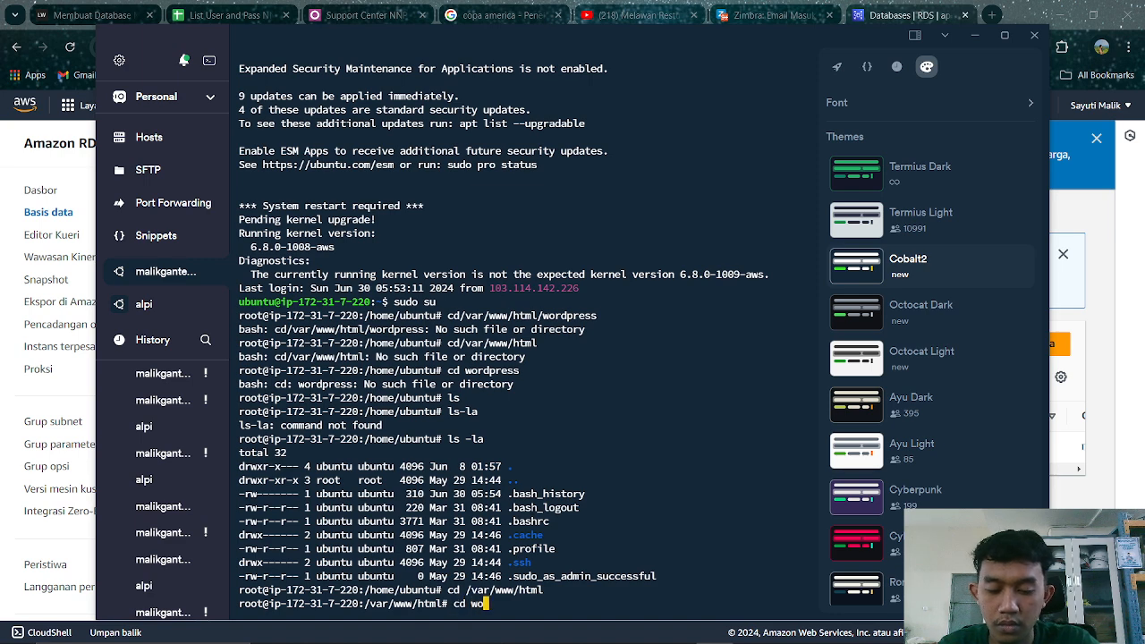
{"action": "key", "text": "Return"}
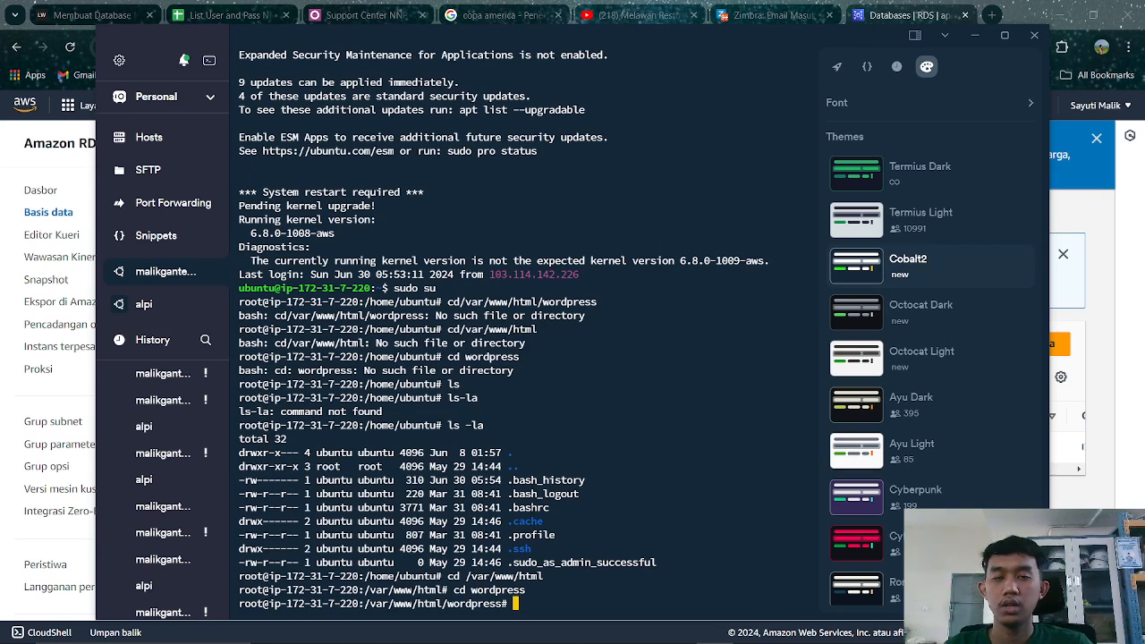
Try to log in to the server's local database with the command "mysql -u root-p".
{"action": "type", "text": "my"}
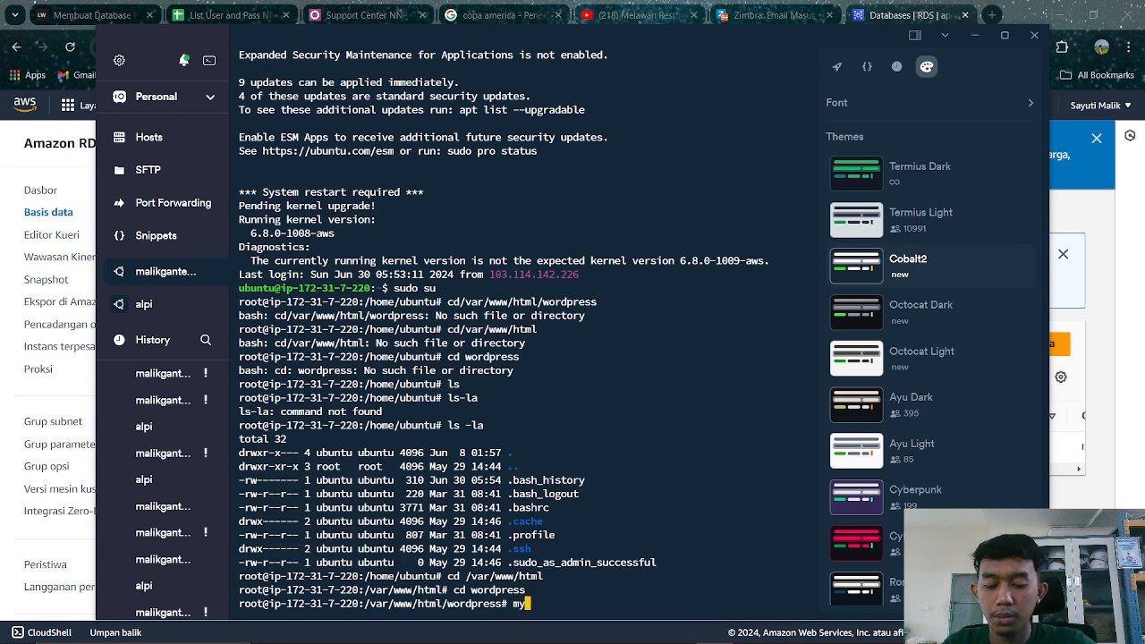
{"action": "type", "text": "sql "}
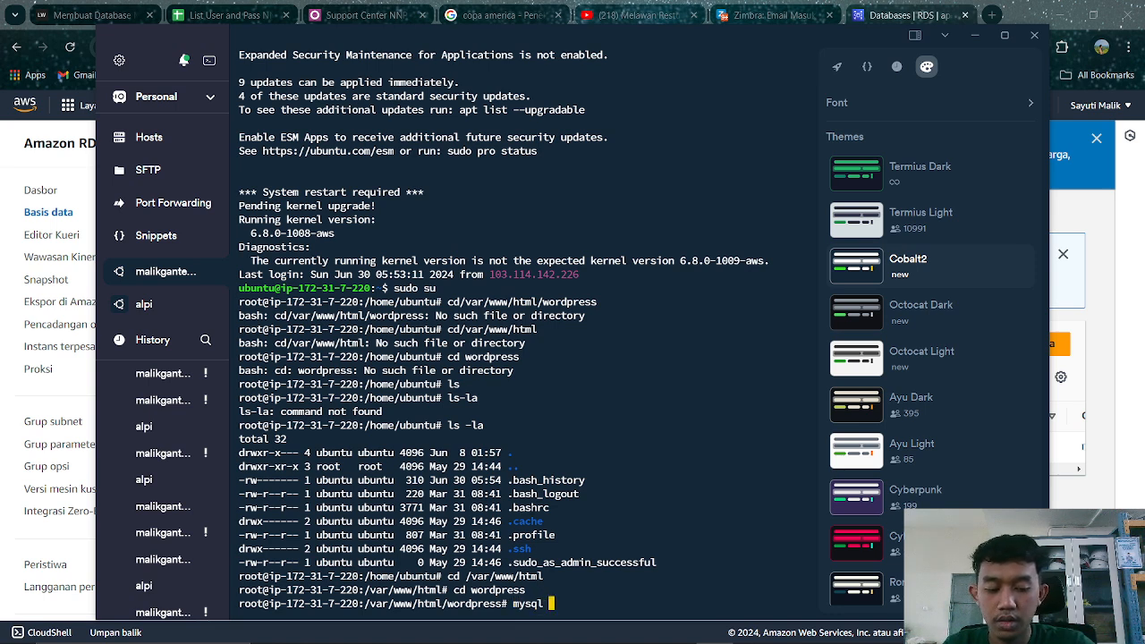
{"action": "type", "text": "-"}
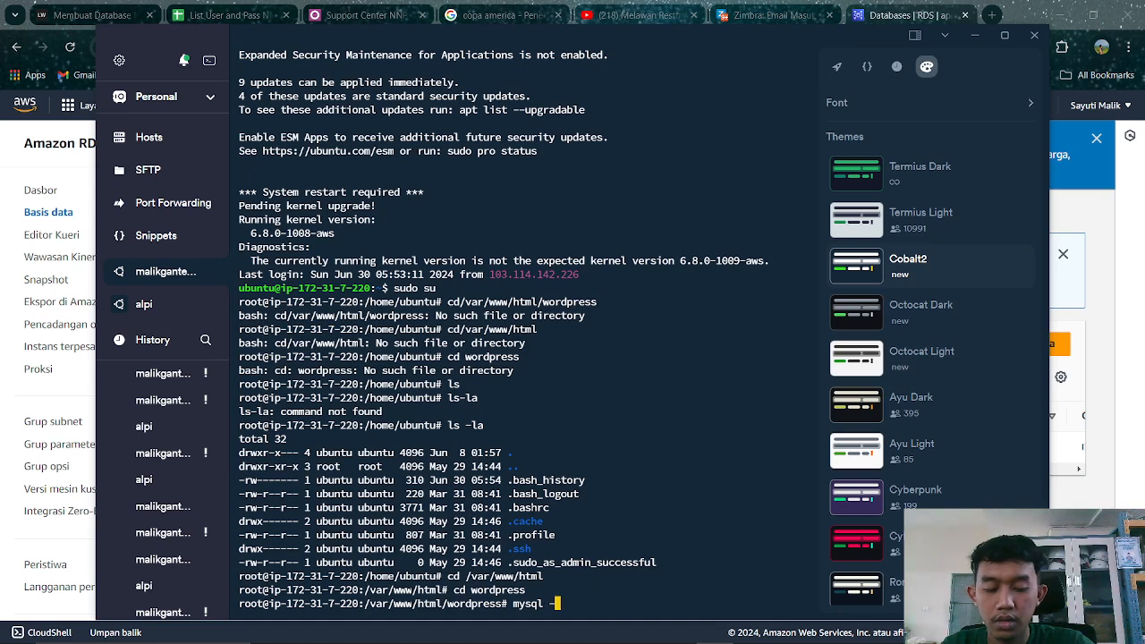
{"action": "type", "text": "p"}
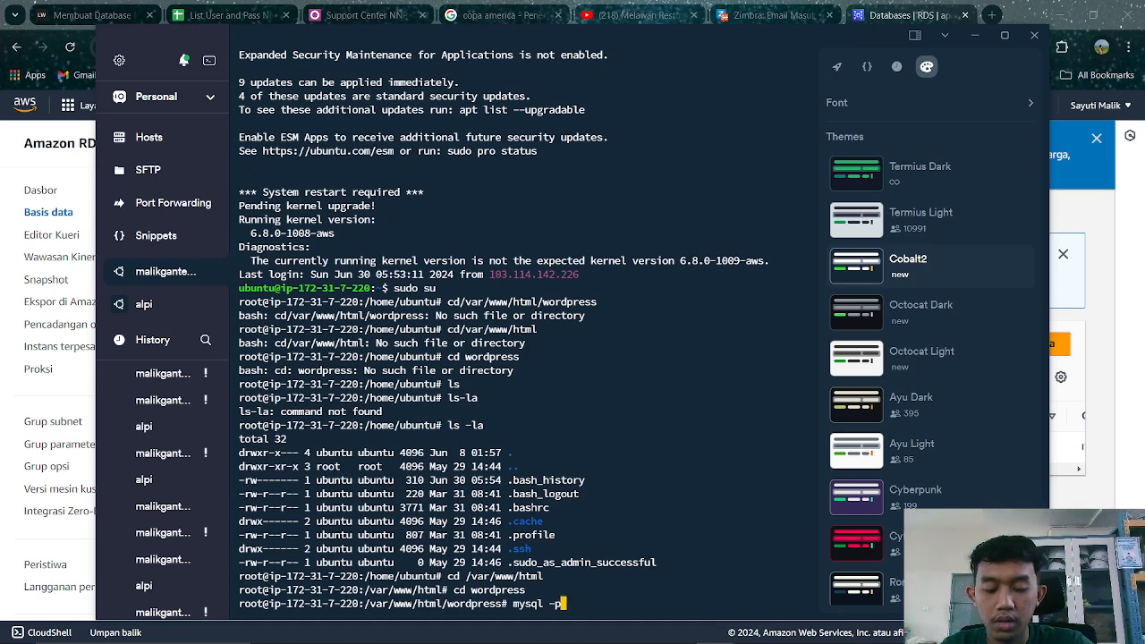
{"action": "type", "text": "r-"}
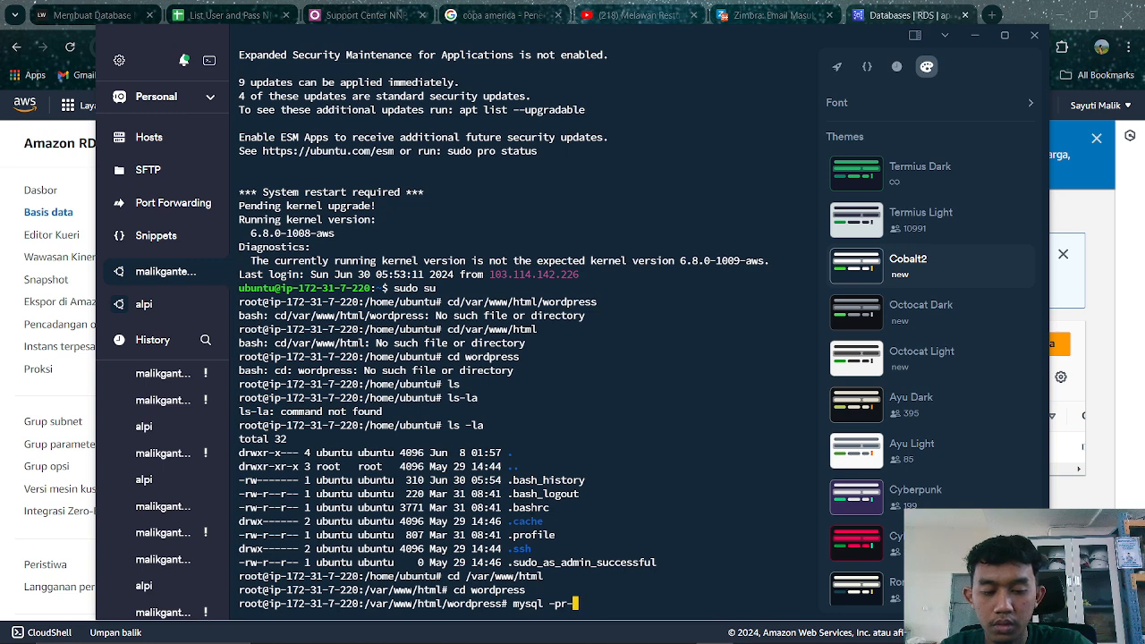
{"action": "key", "text": "BackSpace"}
{"action": "key", "text": "BackSpace"}
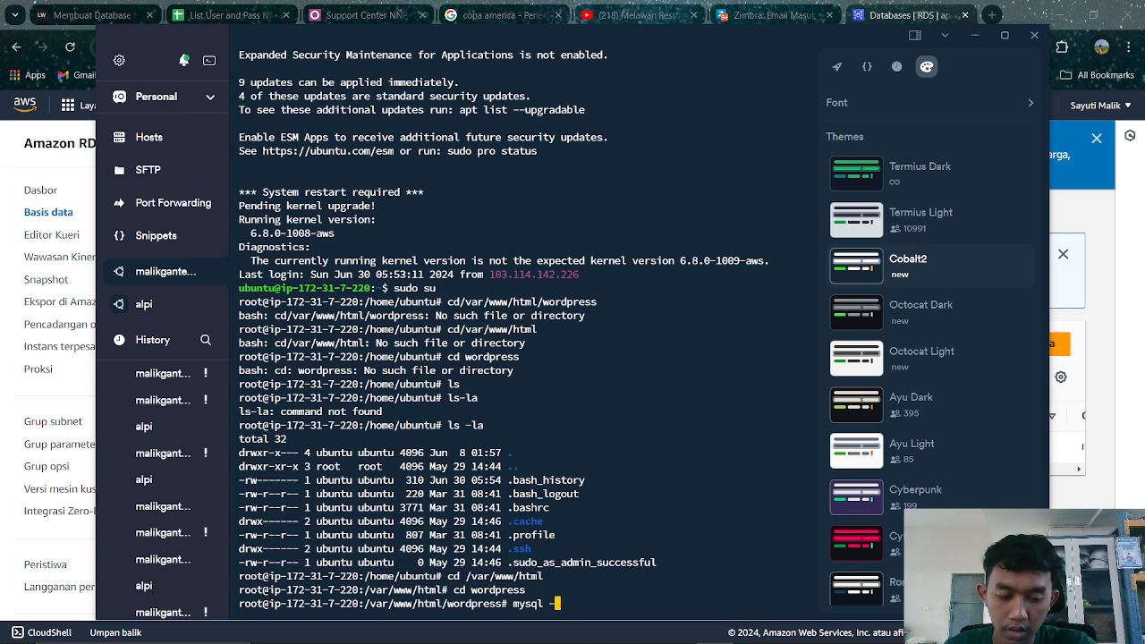
{"action": "type", "text": "u roo"}
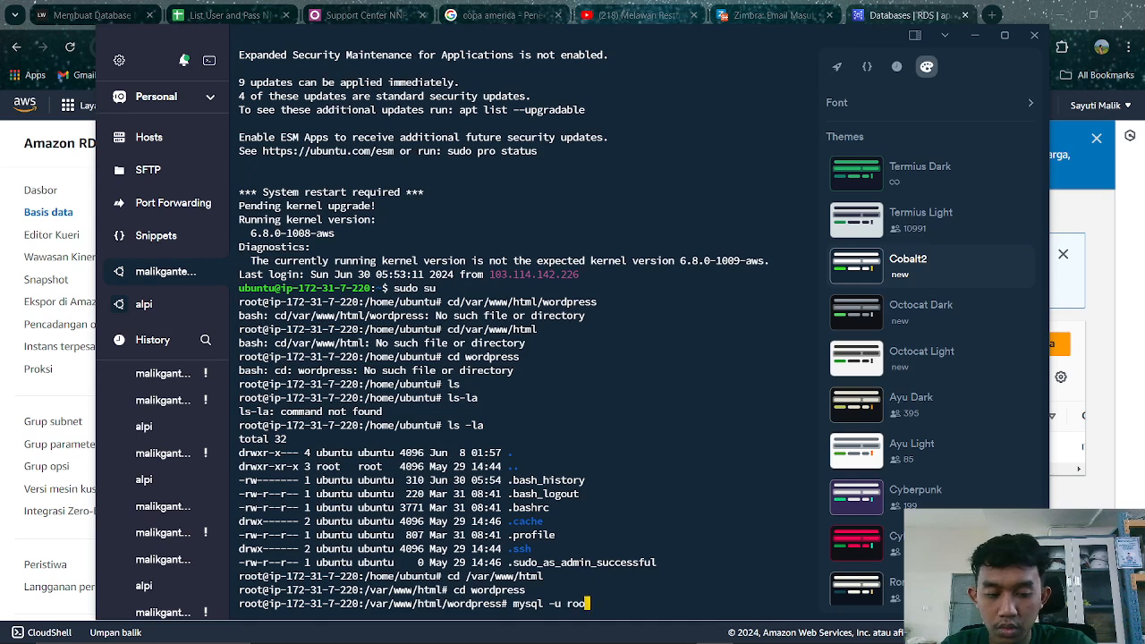
{"action": "type", "text": "t-p"}
{"action": "key", "text": "Return"}
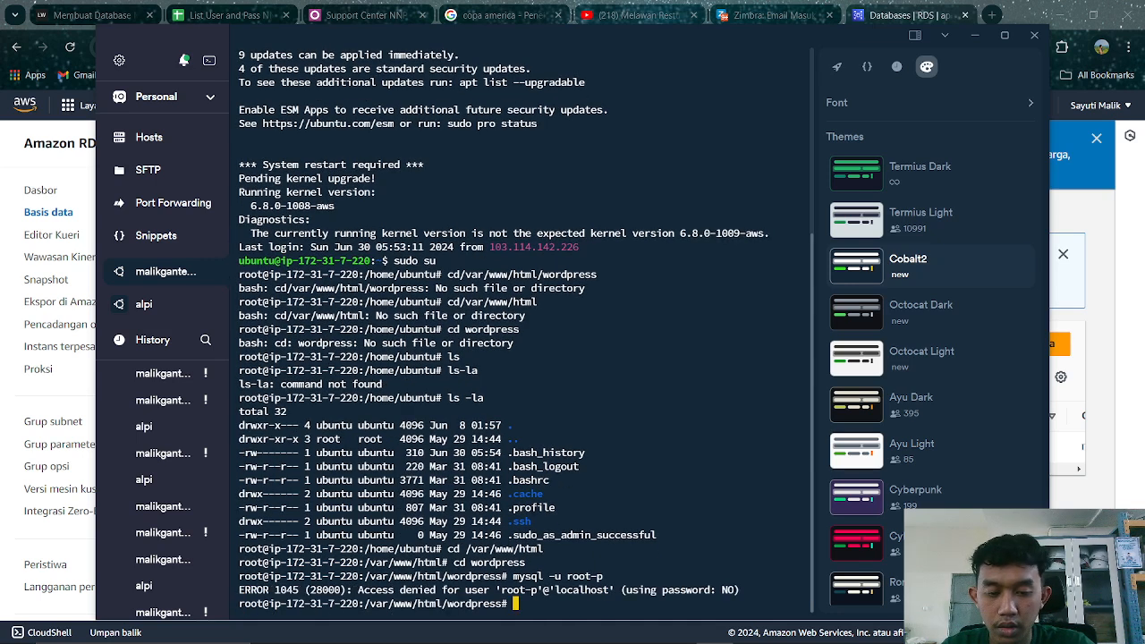
Correct the login command to "mysql -u root -p", run it and submit the database password prompt.
{"action": "key", "text": "Up"}
{"action": "key", "text": "BackSpace"}
{"action": "key", "text": "BackSpace"}
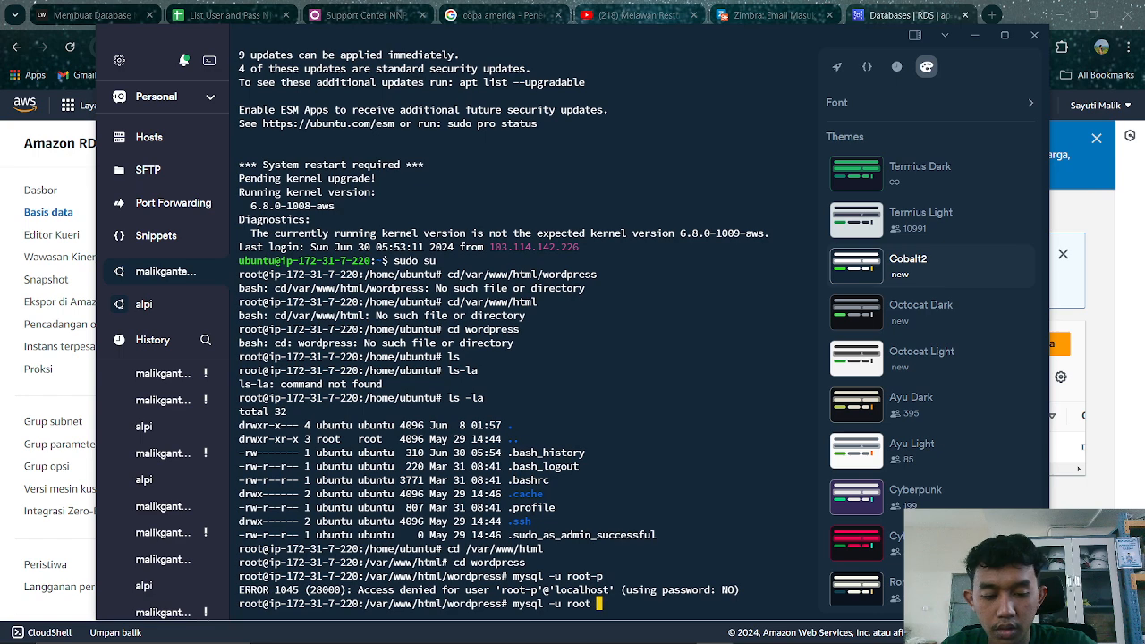
{"action": "type", "text": "-p"}
{"action": "key", "text": "Return"}
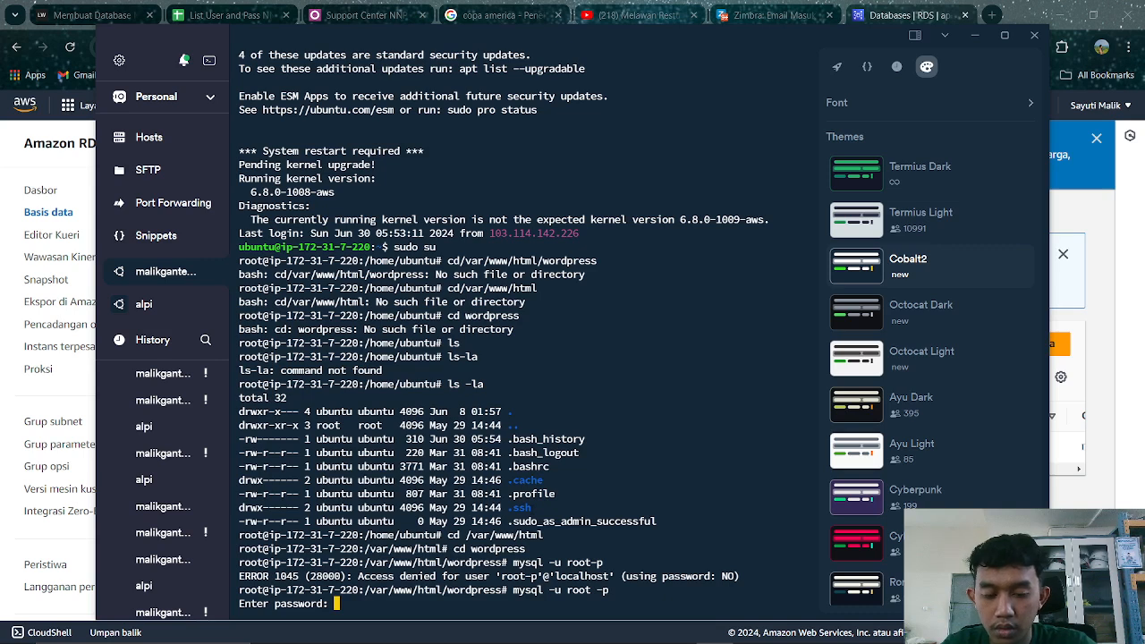
{"action": "key", "text": "Return"}
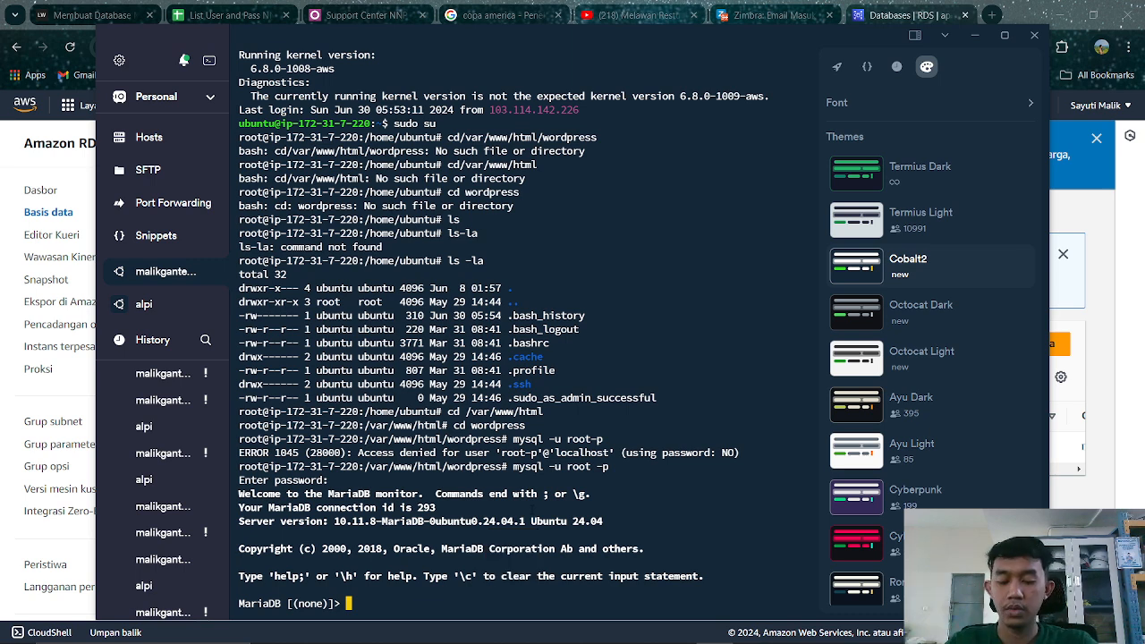
List the databases on the local MariaDB server with "SHOW DATABASES;".
{"action": "type", "text": "SHOWDATAB"}
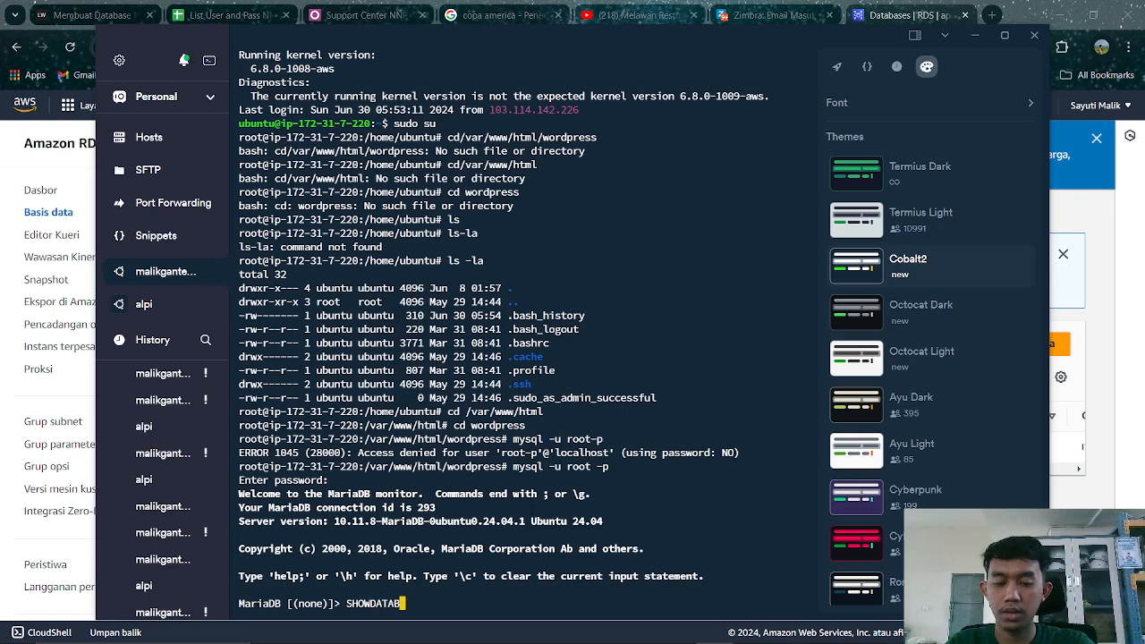
{"action": "key", "text": "BackSpace"}
{"action": "key", "text": "BackSpace"}
{"action": "key", "text": "BackSpace"}
{"action": "key", "text": "BackSpace"}
{"action": "key", "text": "BackSpace"}
{"action": "type", "text": "DA"}
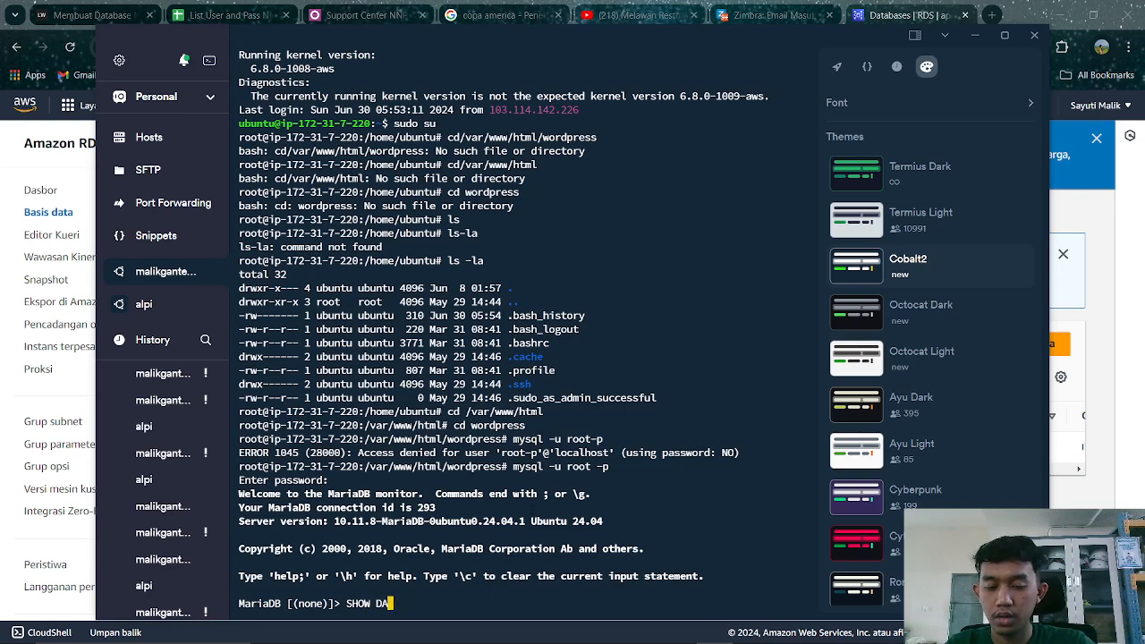
{"action": "type", "text": "TABASES;"}
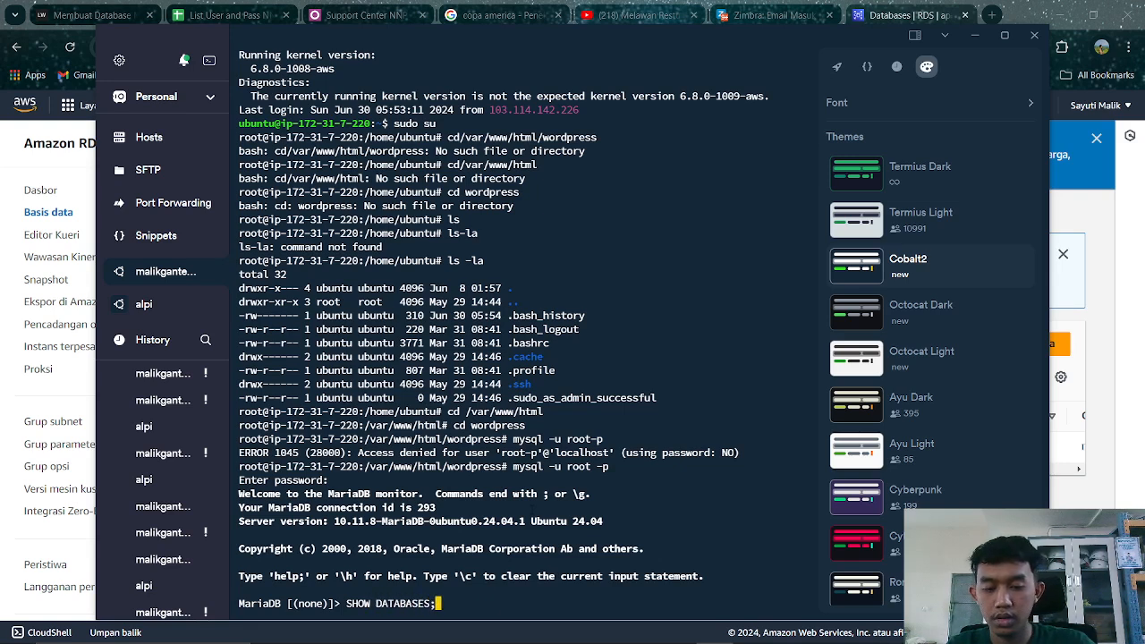
{"action": "key", "text": "Return"}
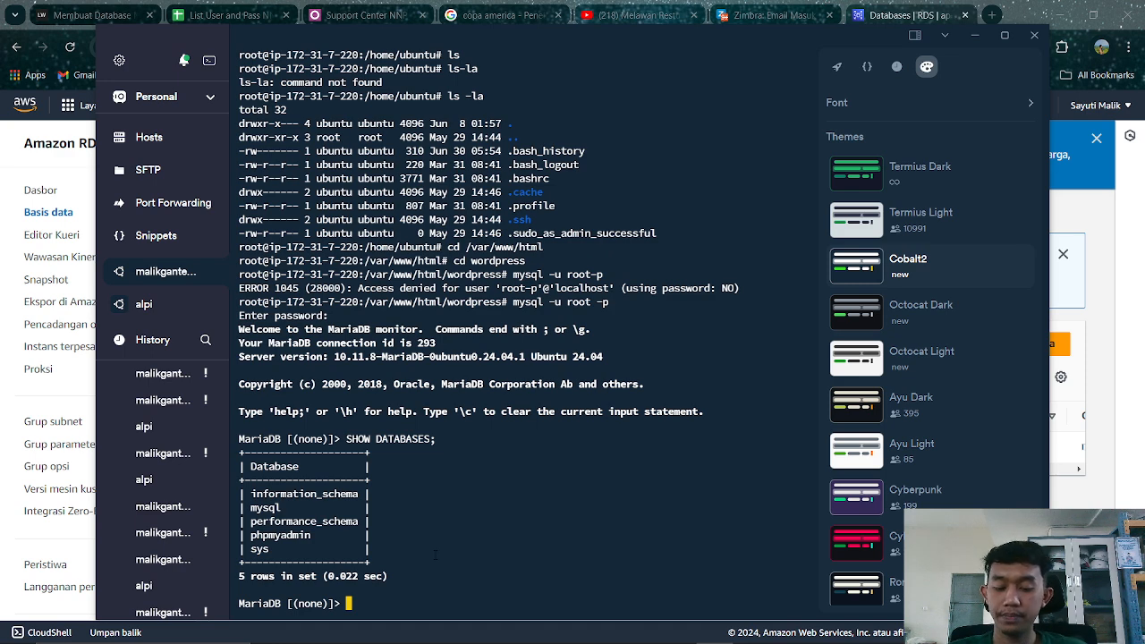
Leave the MariaDB monitor with "exit" to return to the server's shell.
{"action": "key", "text": "Caps_Lock"}
{"action": "type", "text": "exit"}
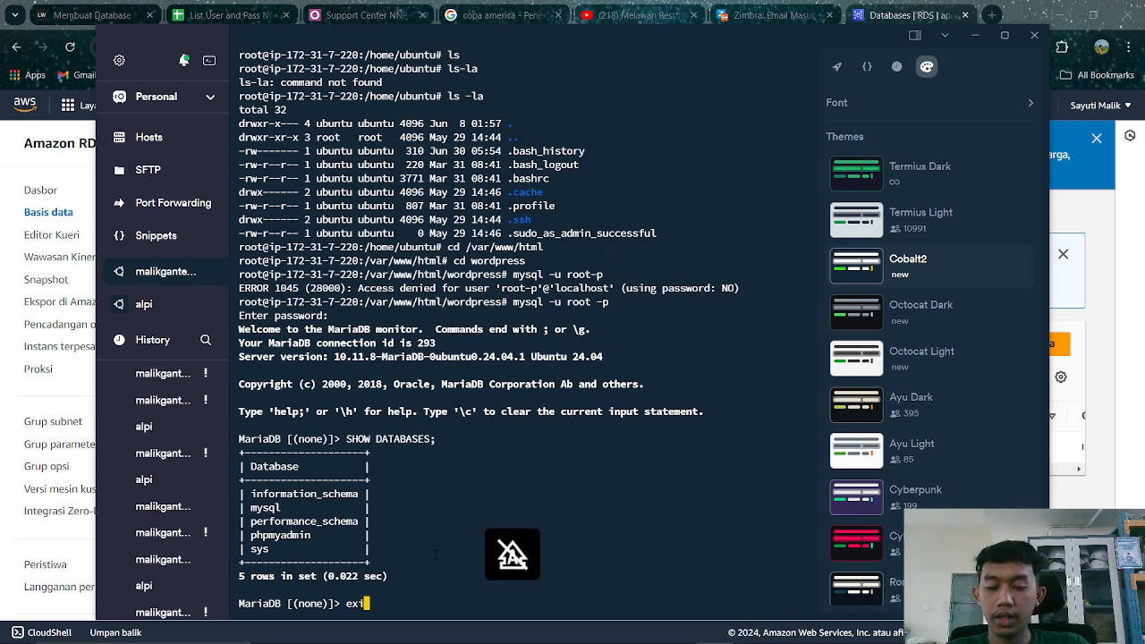
{"action": "key", "text": "Return"}
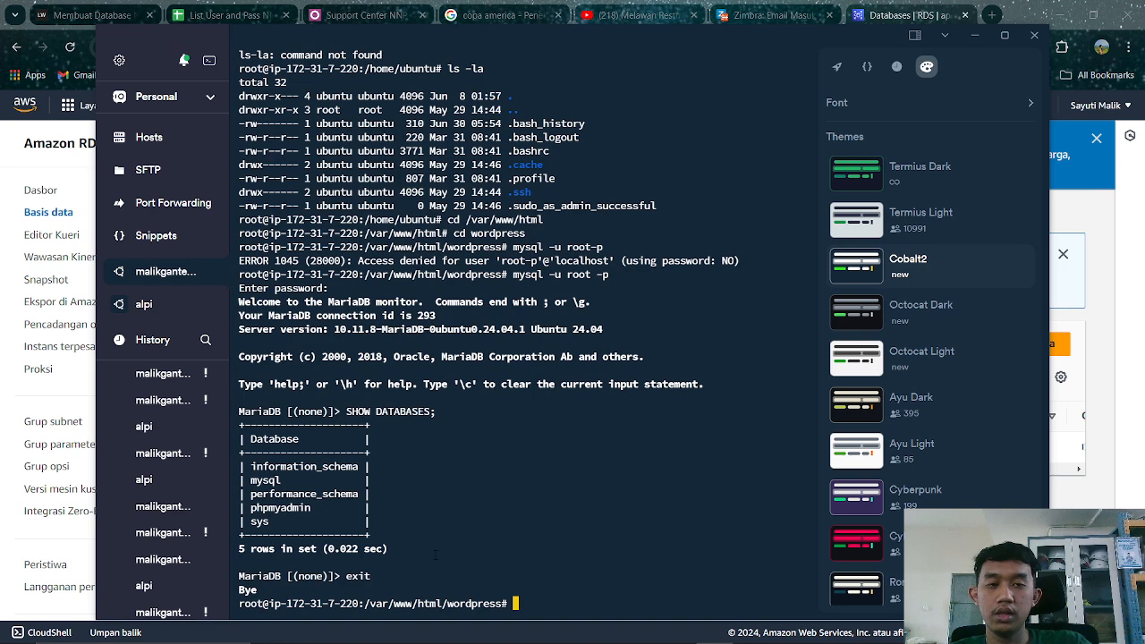
Open wp-config.php in the nano editor from the wordpress directory.
{"action": "type", "text": "nan"}
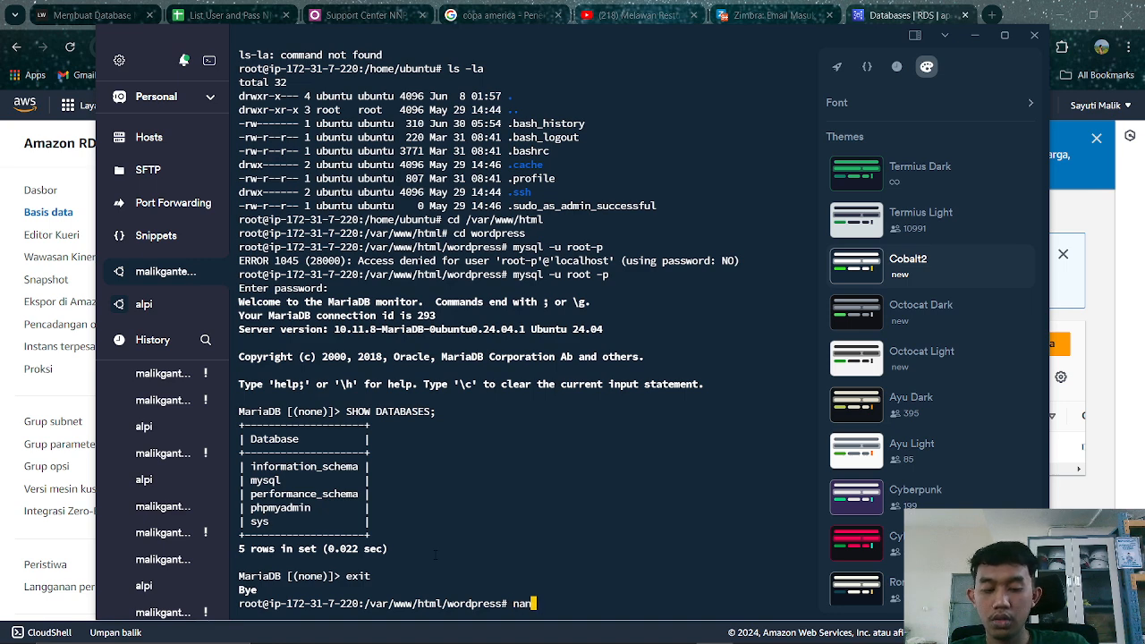
{"action": "type", "text": "o wp-co"}
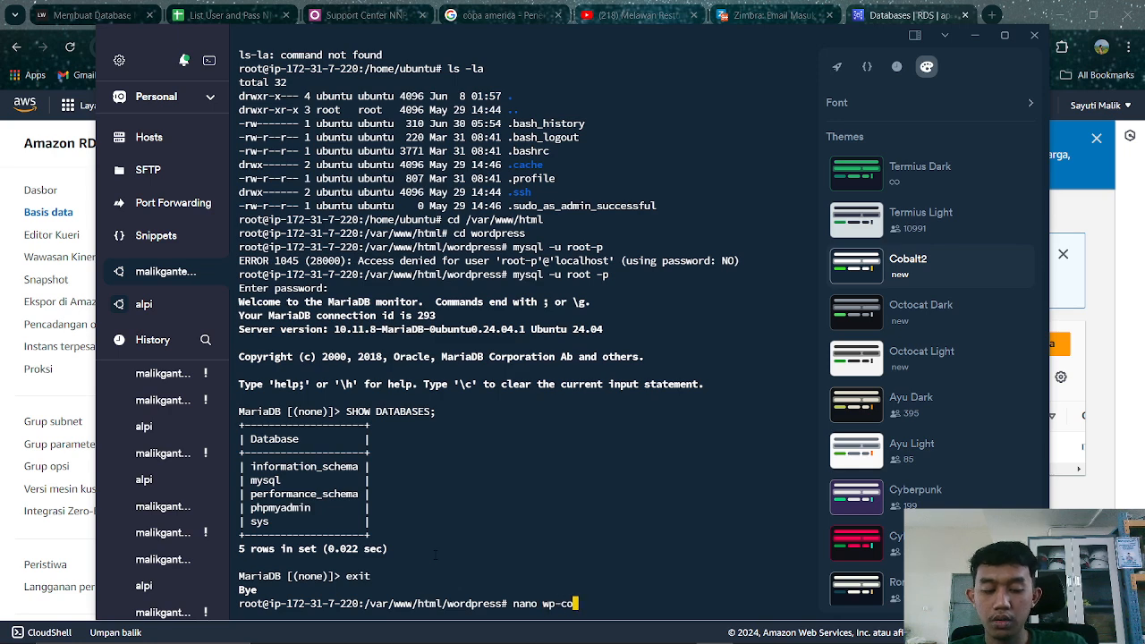
{"action": "type", "text": "nfig.php"}
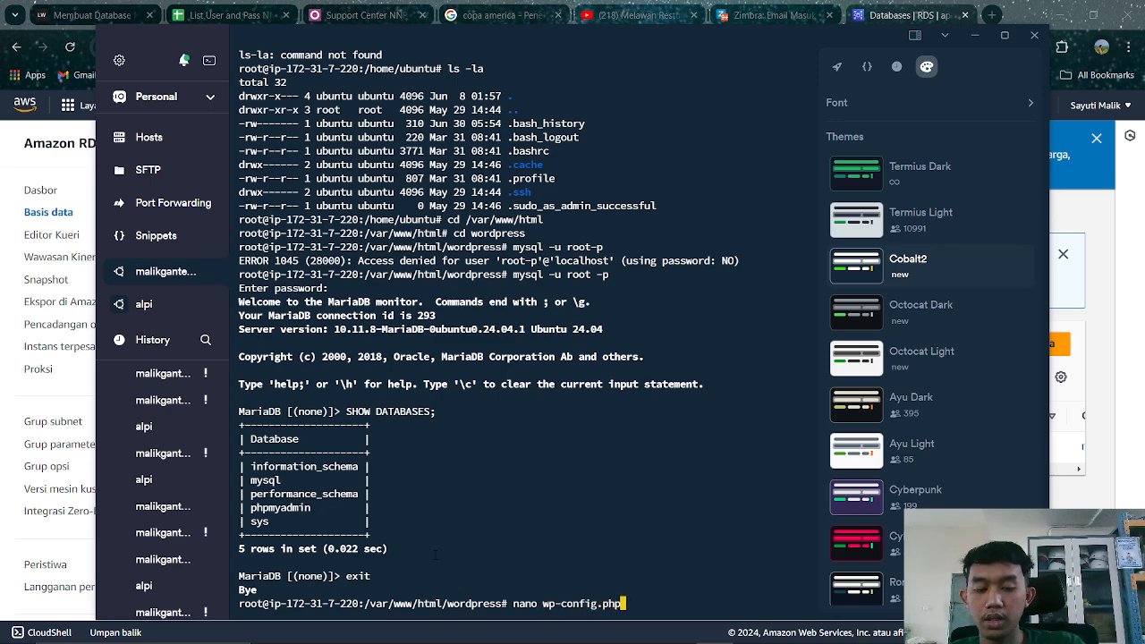
{"action": "key", "text": "Return"}
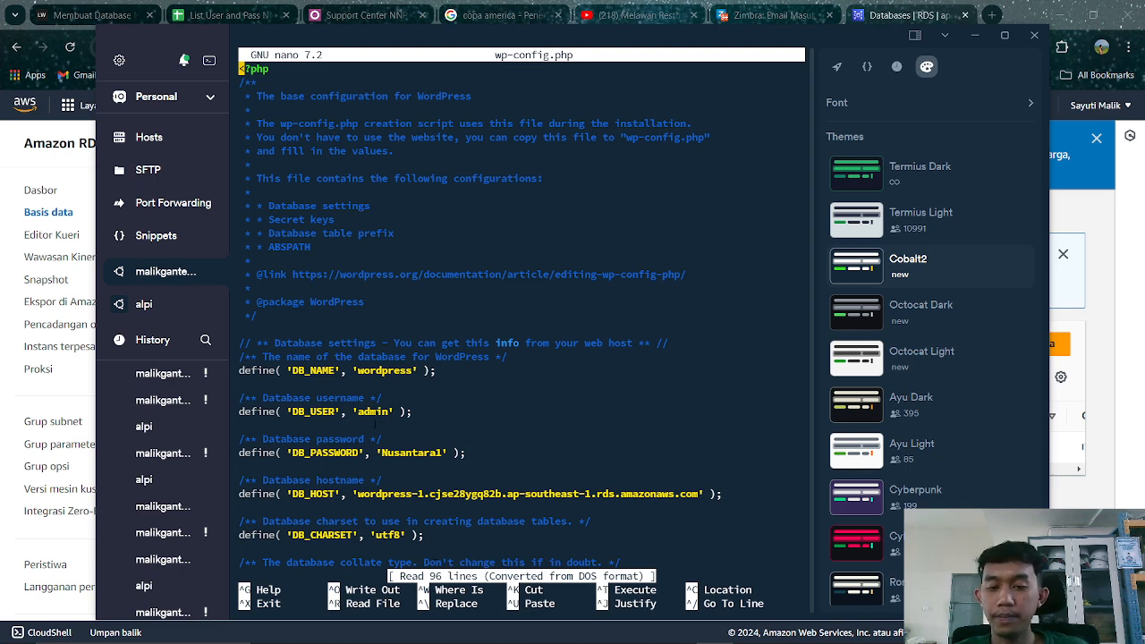
Examine the database name, user, password and host definitions in wp-config.php and highlight the DB_HOST value.
{"action": "scroll", "coordinate": [375, 427], "scroll_direction": "down", "scroll_amount": 9}
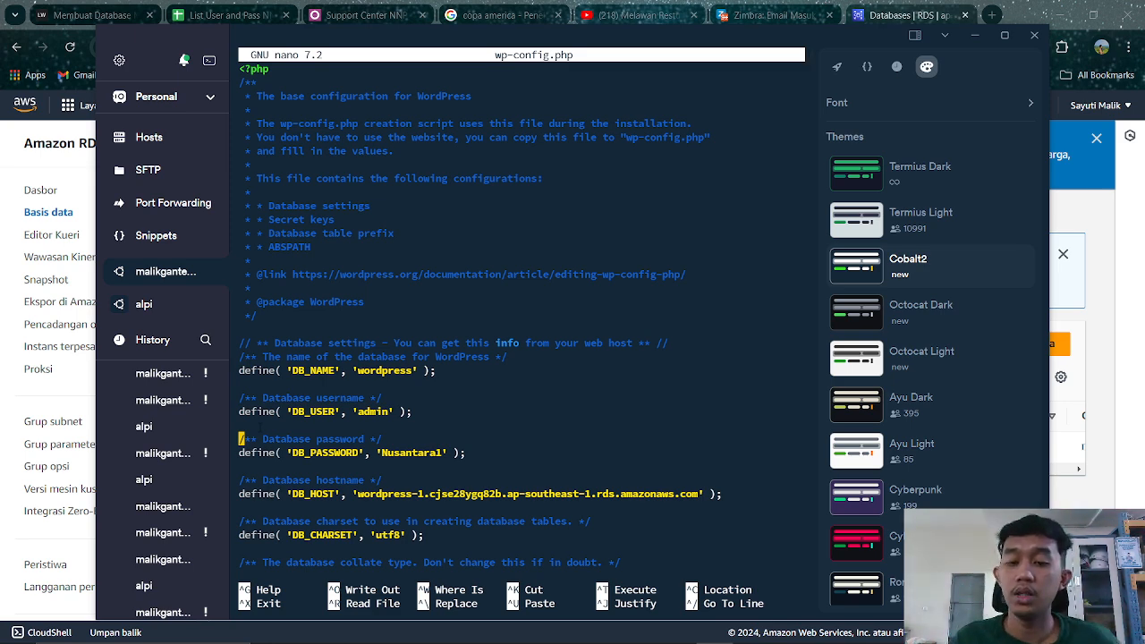
{"action": "key", "text": "Down"}
{"action": "key", "text": "Down"}
{"action": "key", "text": "Down"}
{"action": "key", "text": "Down"}
{"action": "key", "text": "Down"}
{"action": "key", "text": "Down"}
{"action": "key", "text": "Down"}
{"action": "key", "text": "Down"}
{"action": "key", "text": "Down"}
{"action": "key", "text": "Down"}
{"action": "key", "text": "Down"}
{"action": "key", "text": "Down"}
{"action": "key", "text": "Down"}
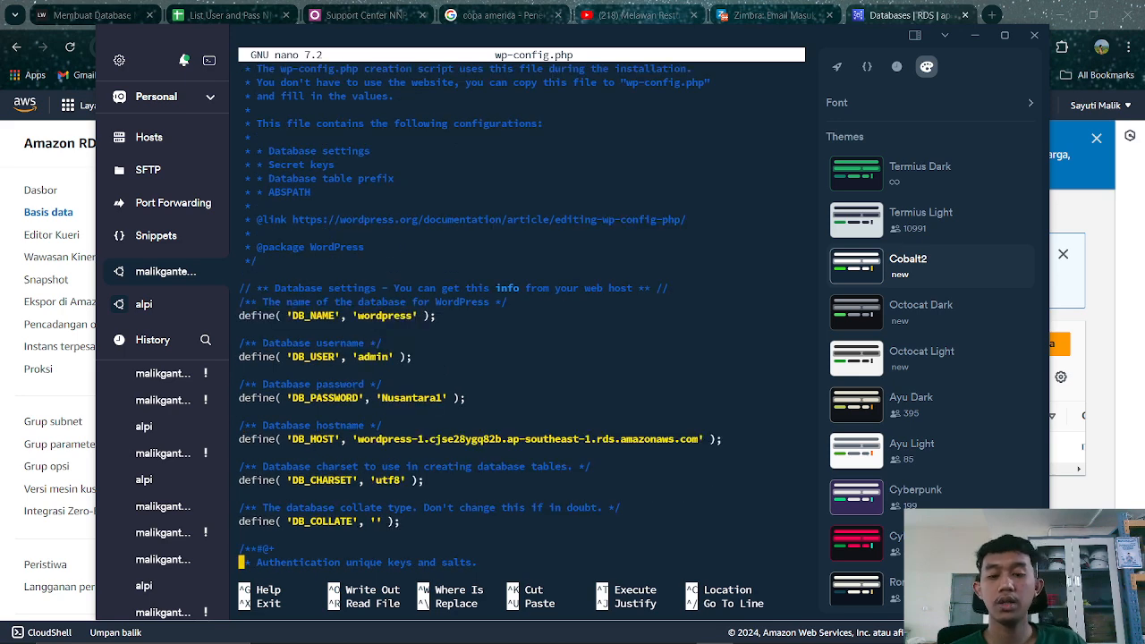
{"action": "double_click", "coordinate": [528, 438]}
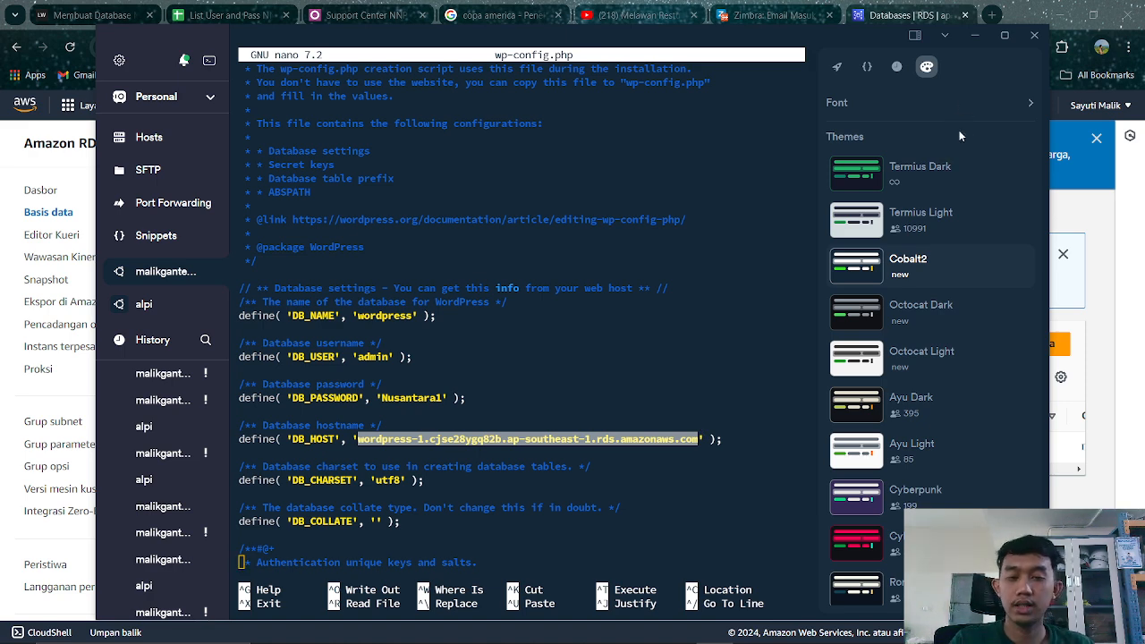
Switch to the RDS console, check the wordpress-1 instance's endpoint and port against DB_HOST, and return to the terminal.
{"action": "key", "text": "alt+Tab"}
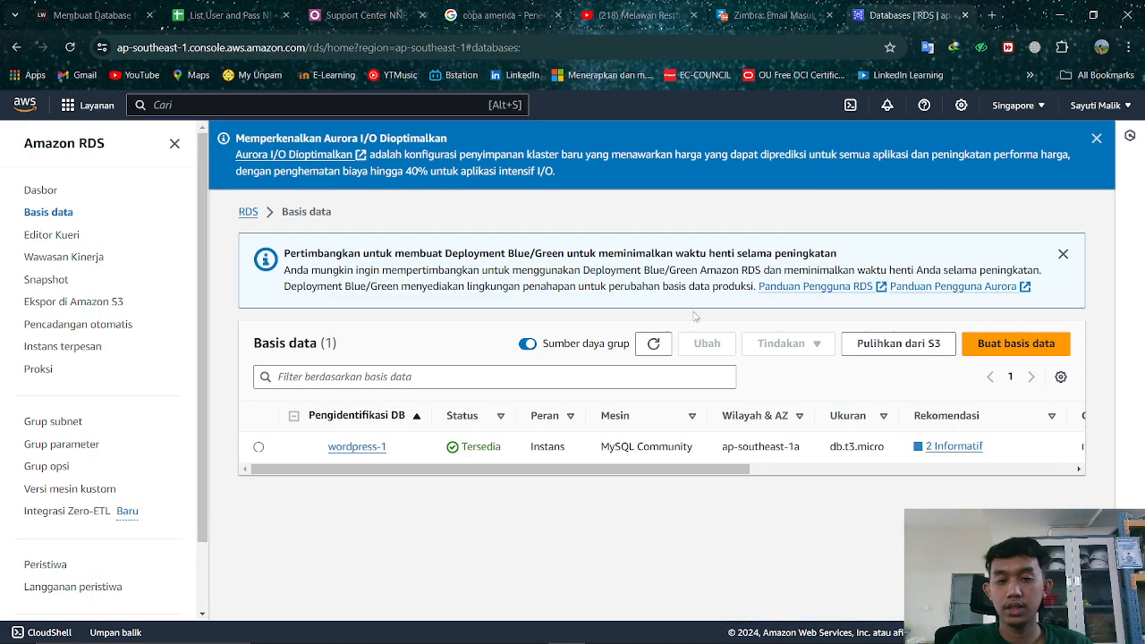
{"action": "left_click", "coordinate": [378, 448]}
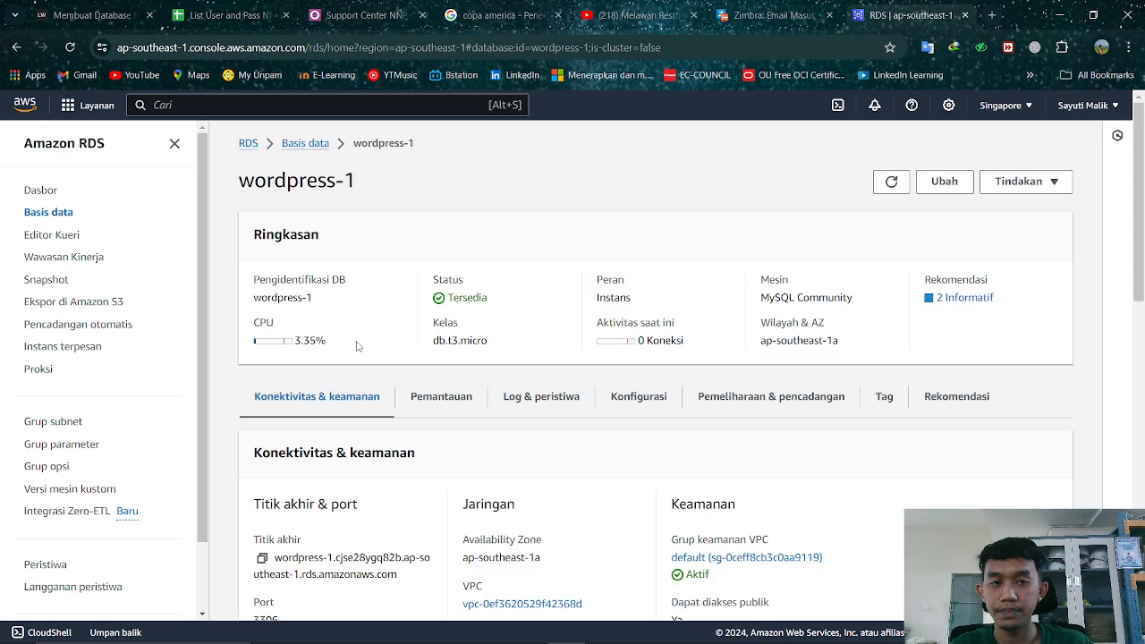
{"action": "scroll", "coordinate": [356, 346], "scroll_direction": "down", "scroll_amount": 2}
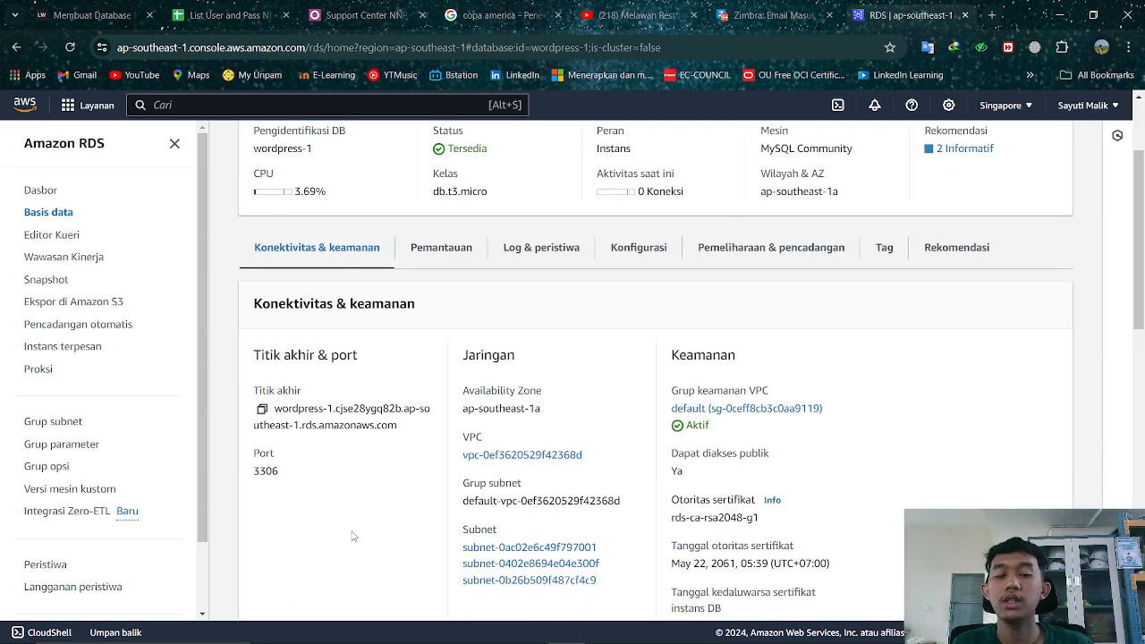
{"action": "key", "text": "alt+Tab"}
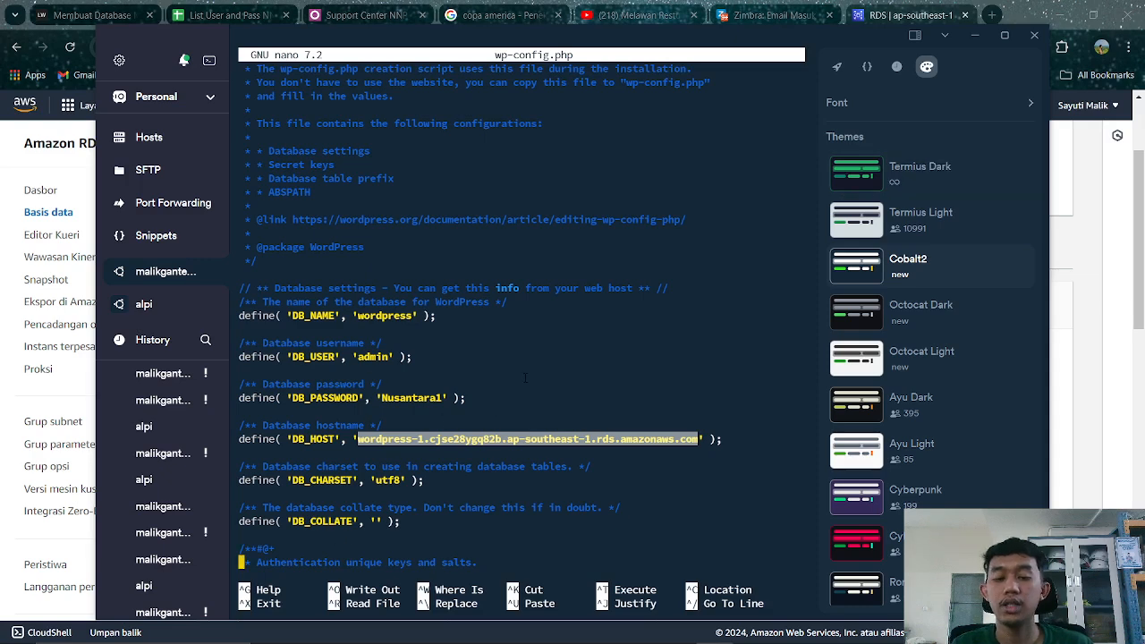
{"action": "left_click", "coordinate": [526, 379]}
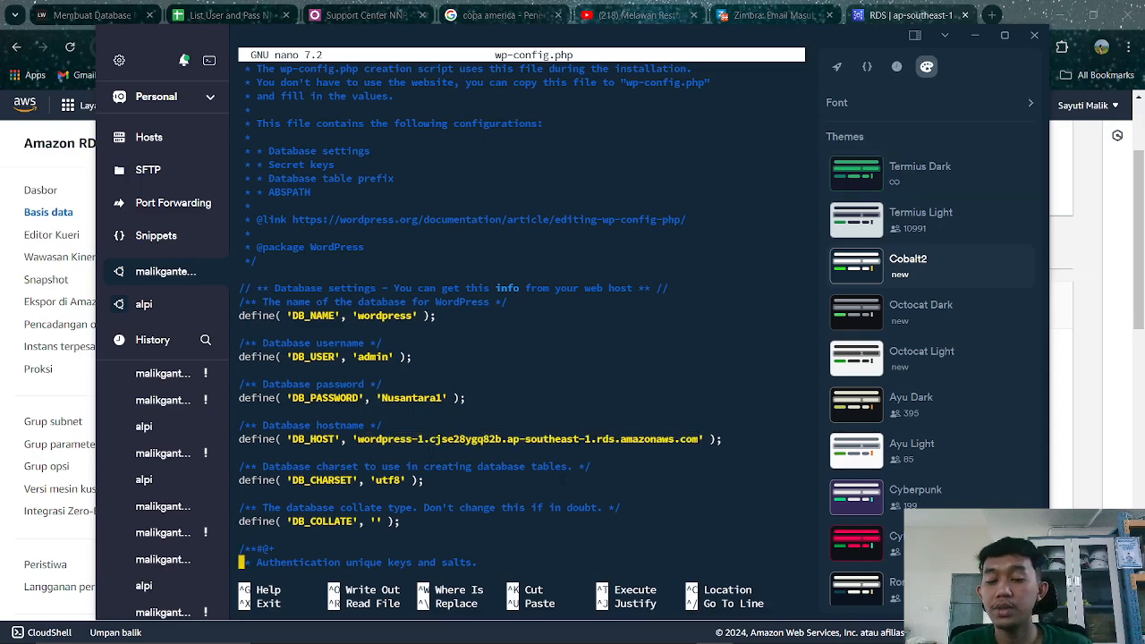
Review the remaining settings in wp-config.php and exit nano without editing the file.
{"action": "scroll", "coordinate": [564, 480], "scroll_direction": "down", "scroll_amount": 3}
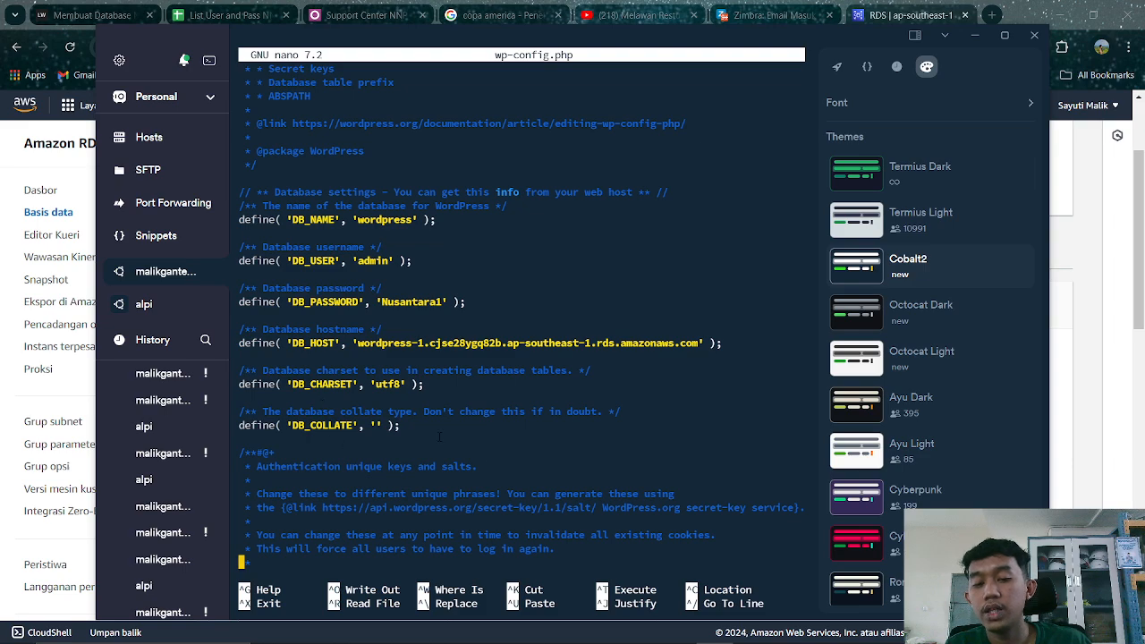
{"action": "scroll", "coordinate": [439, 437], "scroll_direction": "down", "scroll_amount": 9}
{"action": "scroll", "coordinate": [516, 391], "scroll_direction": "down", "scroll_amount": 7}
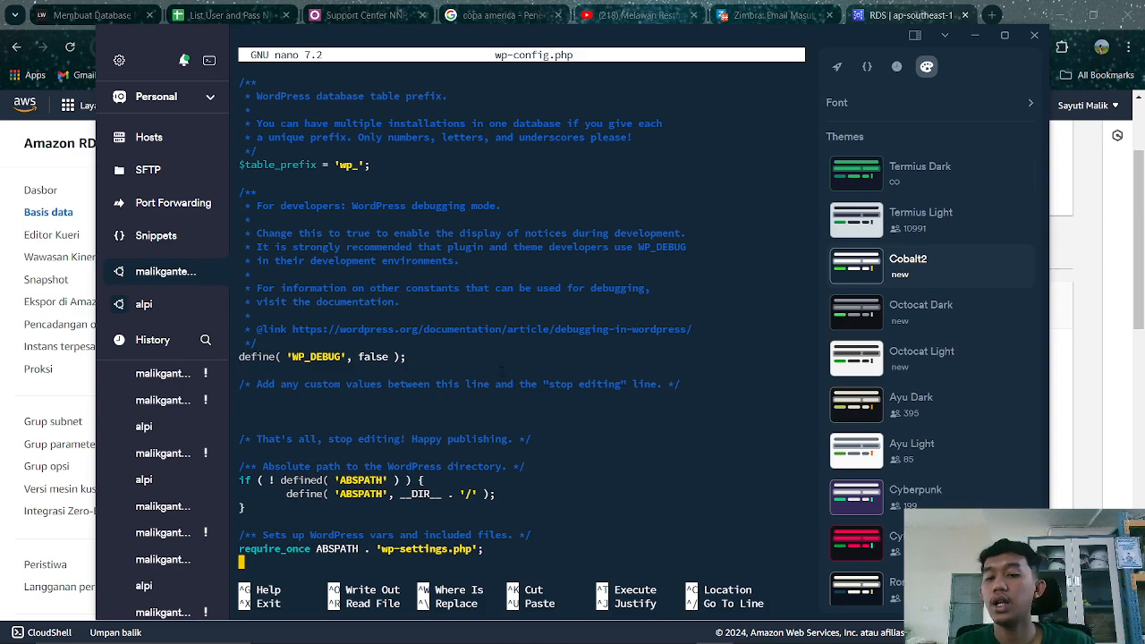
{"action": "scroll", "coordinate": [452, 311], "scroll_direction": "up", "scroll_amount": 20}
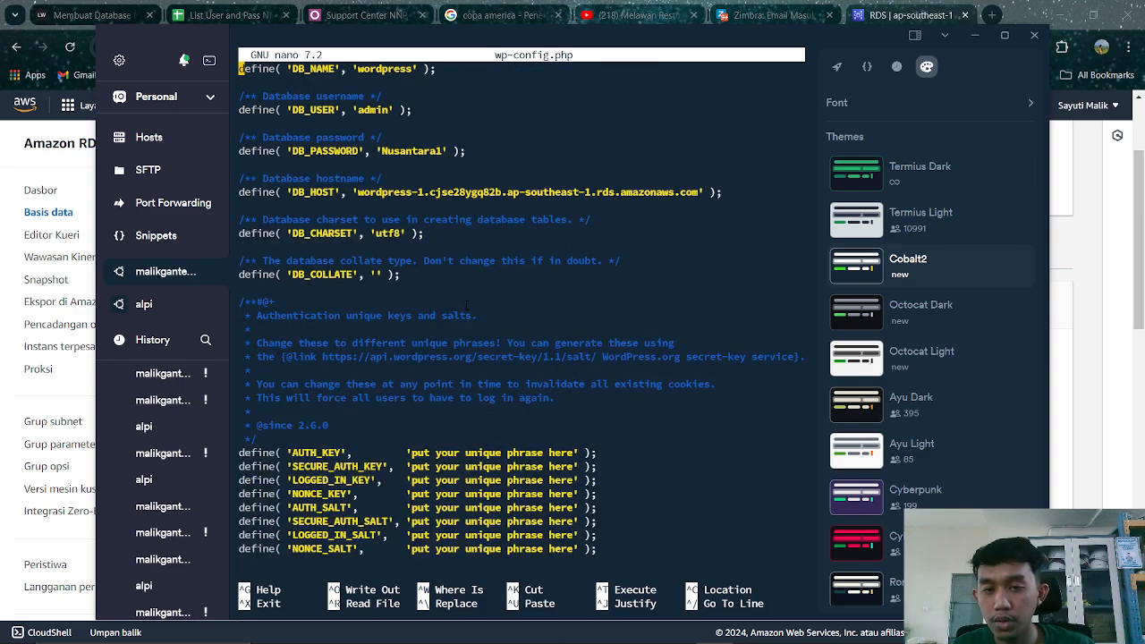
{"action": "scroll", "coordinate": [467, 307], "scroll_direction": "down", "scroll_amount": 20}
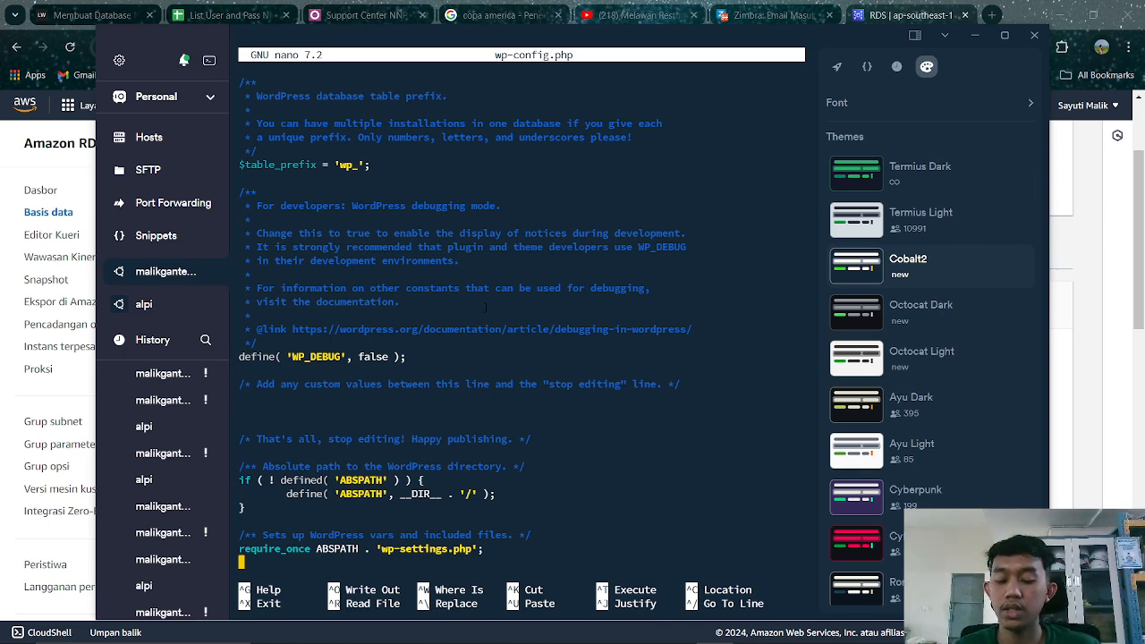
{"action": "key", "text": "ctrl+x"}
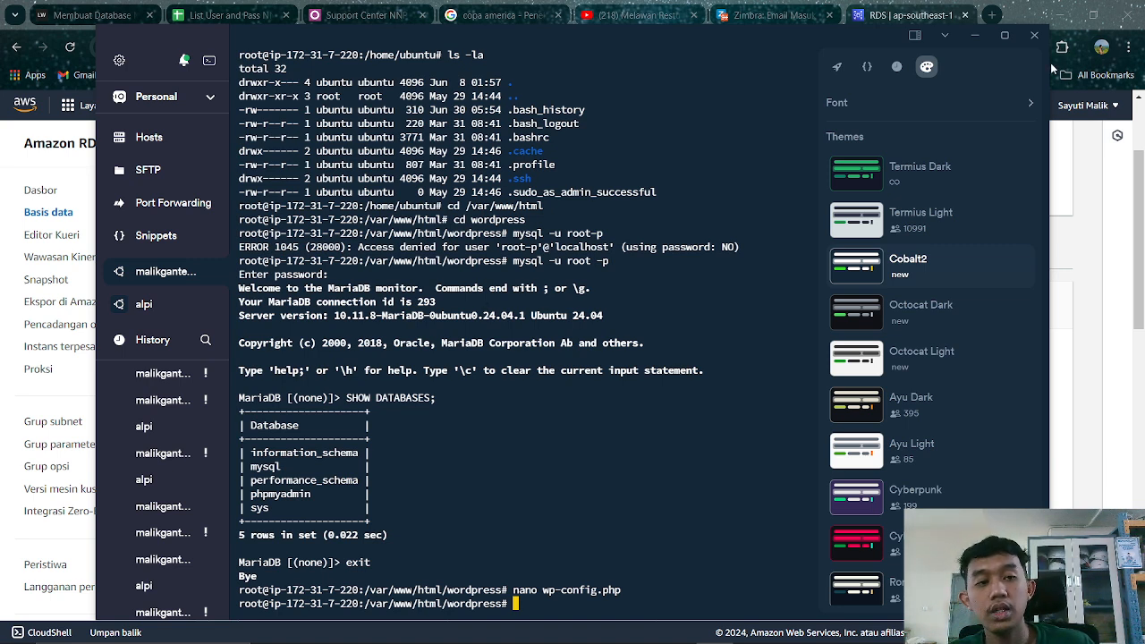
{"action": "left_click", "coordinate": [977, 36]}
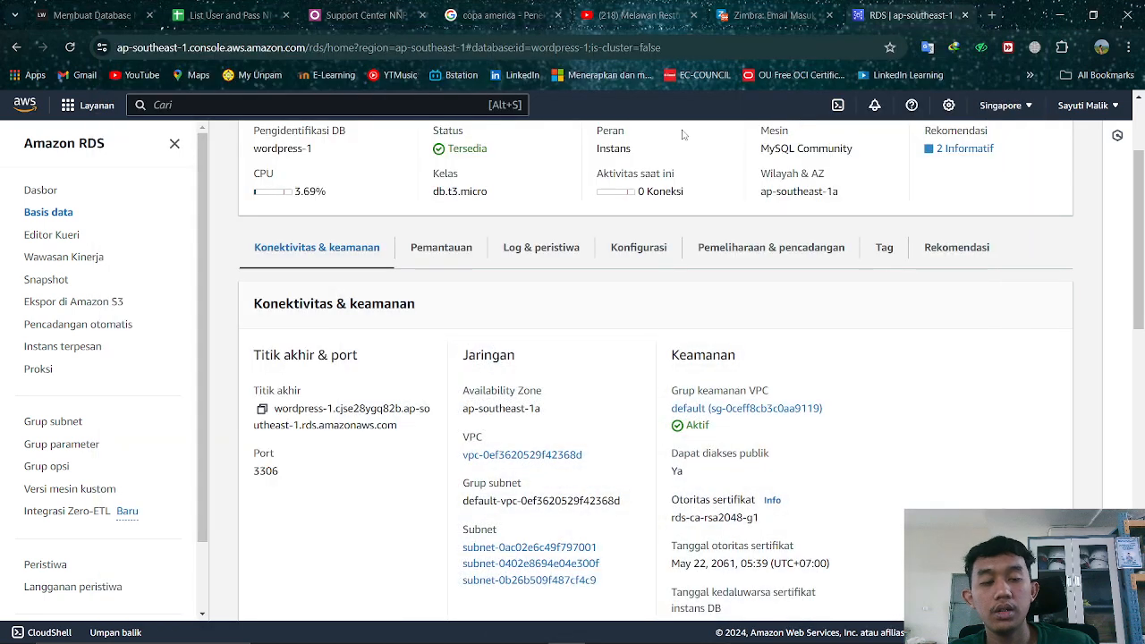
{"action": "scroll", "coordinate": [447, 391], "scroll_direction": "up", "scroll_amount": 2}
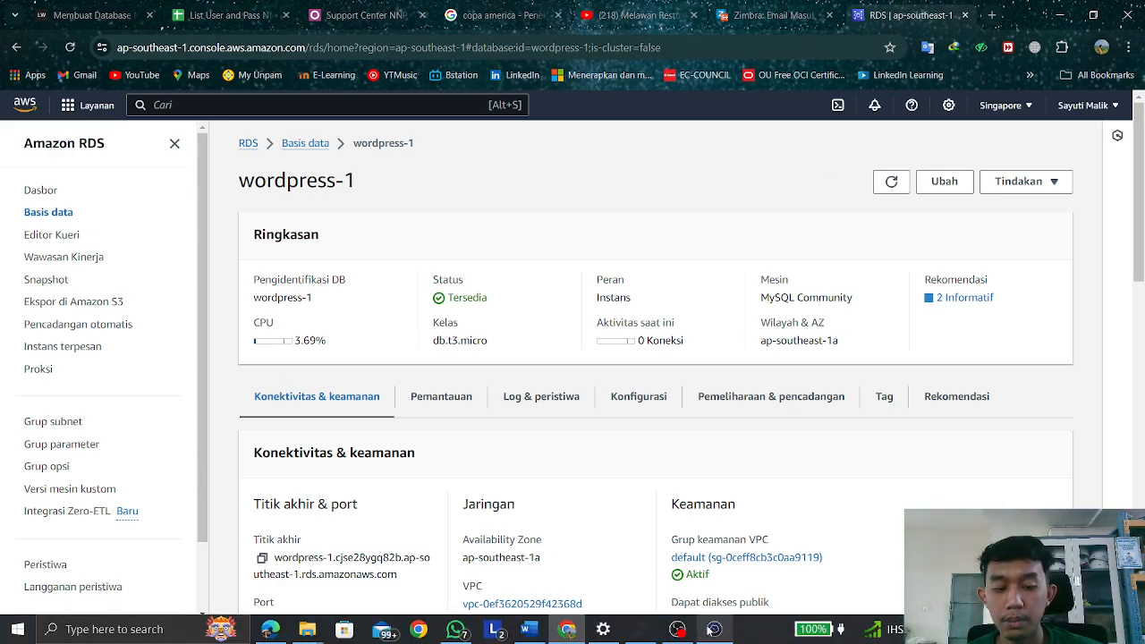
{"action": "left_click", "coordinate": [713, 630]}
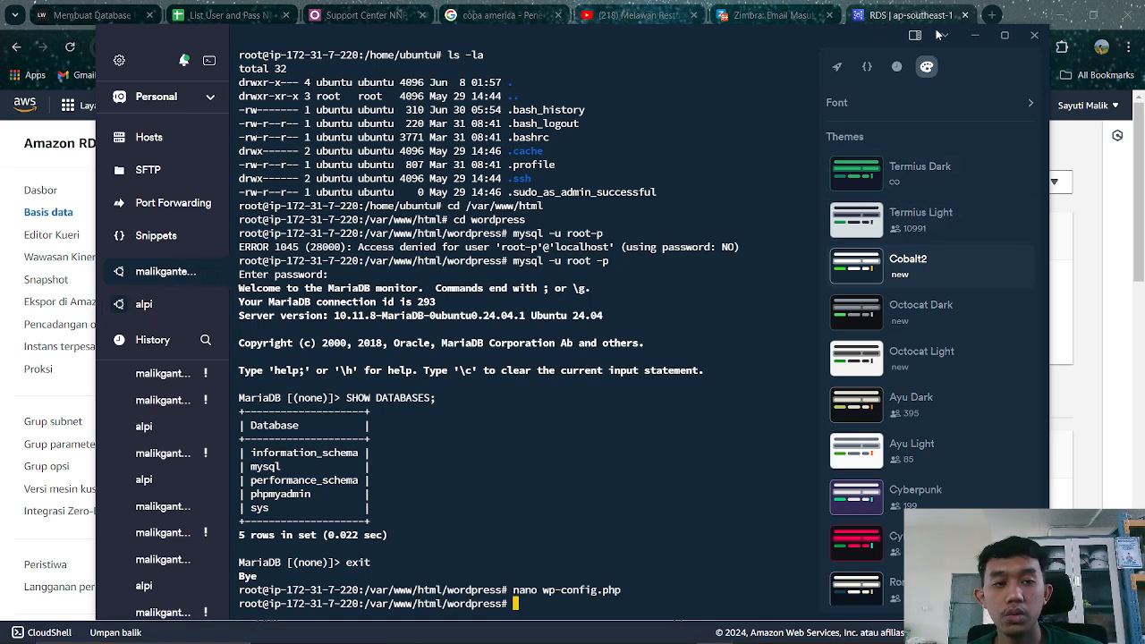
Switch to the browser, open the WordPress site at 54.66.63.212 in a new tab, and dismiss the translation offer.
{"action": "left_click", "coordinate": [976, 36]}
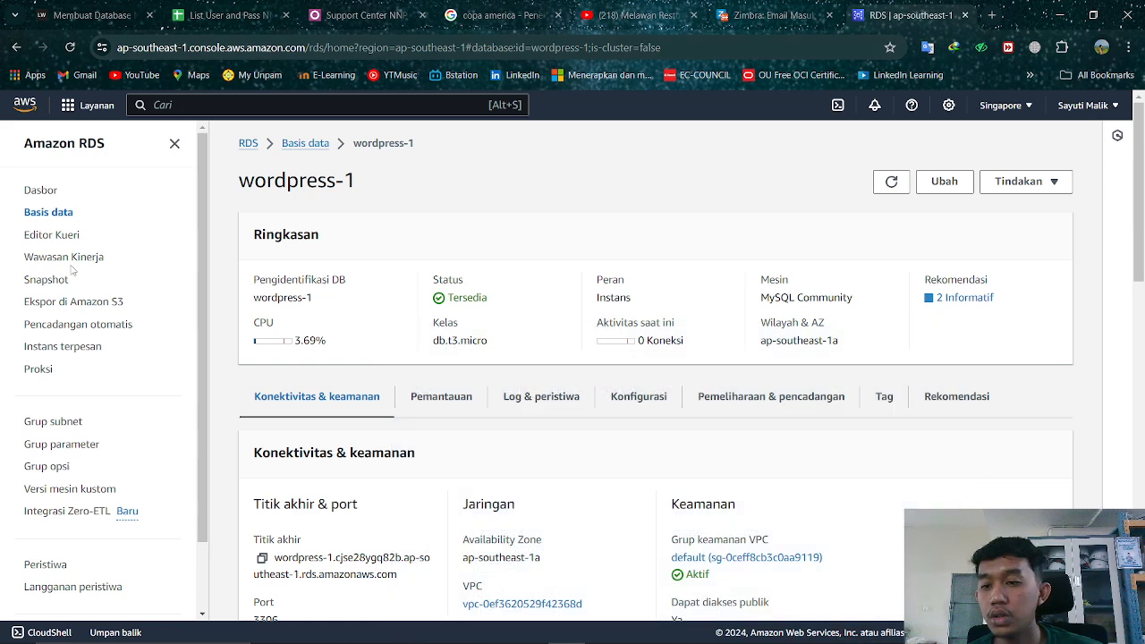
{"action": "left_click", "coordinate": [993, 15]}
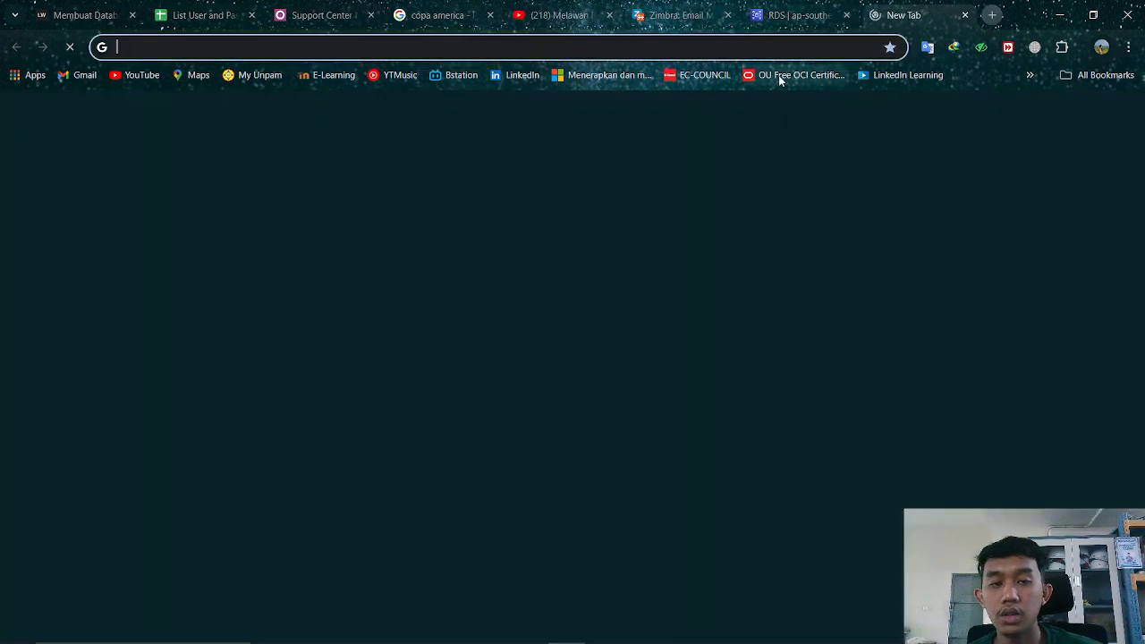
{"action": "type", "text": "54.66.63.212"}
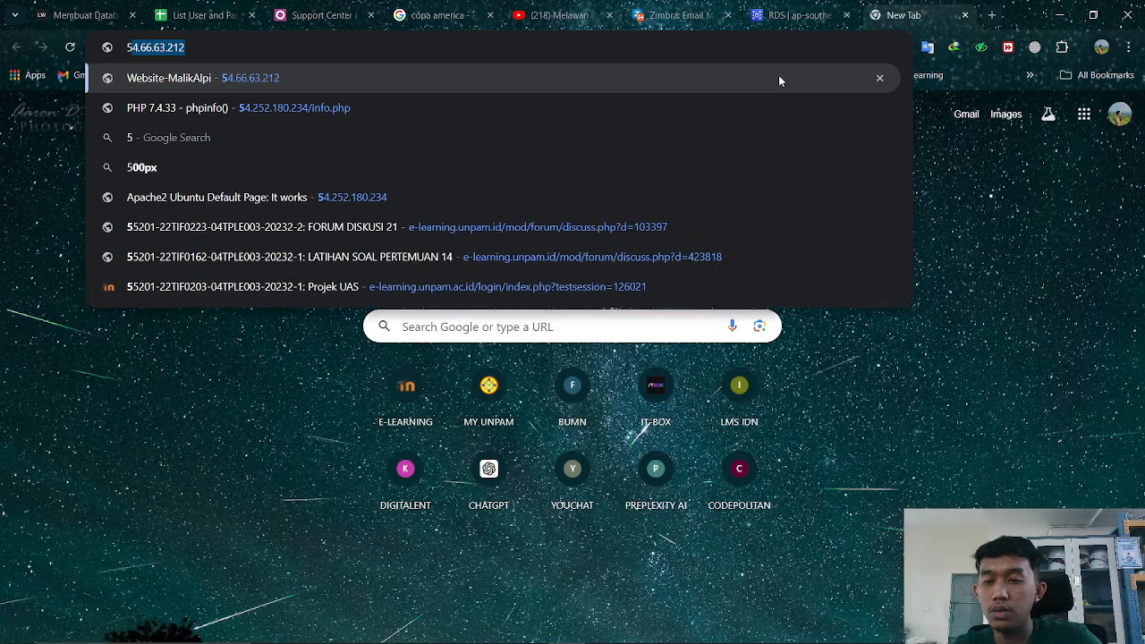
{"action": "key", "text": "Right"}
{"action": "key", "text": "Return"}
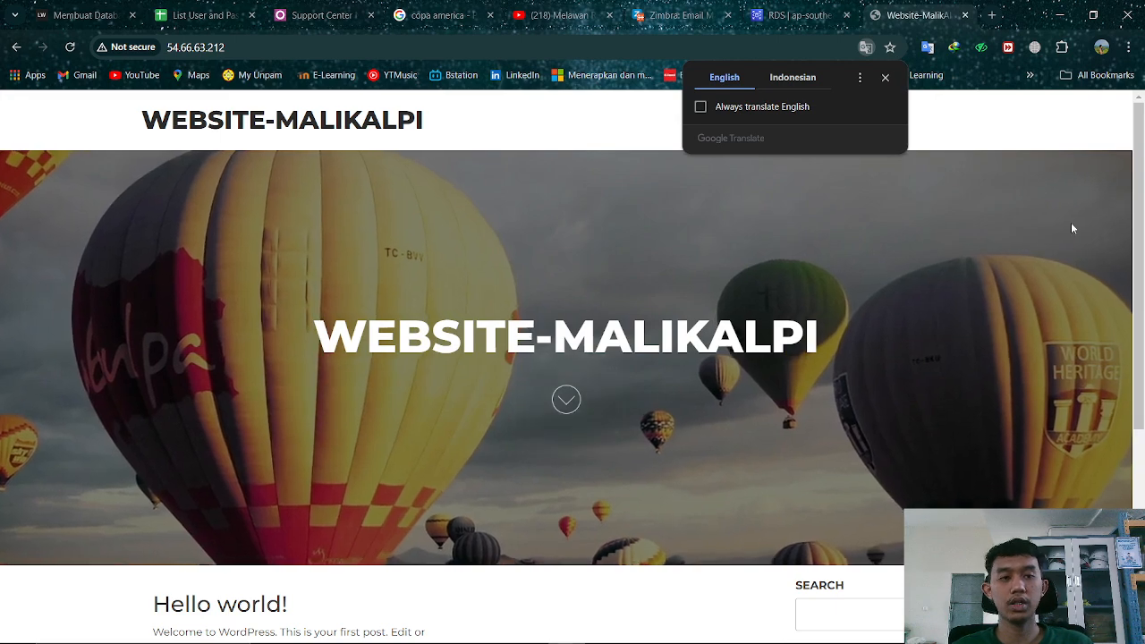
{"action": "left_click", "coordinate": [885, 79]}
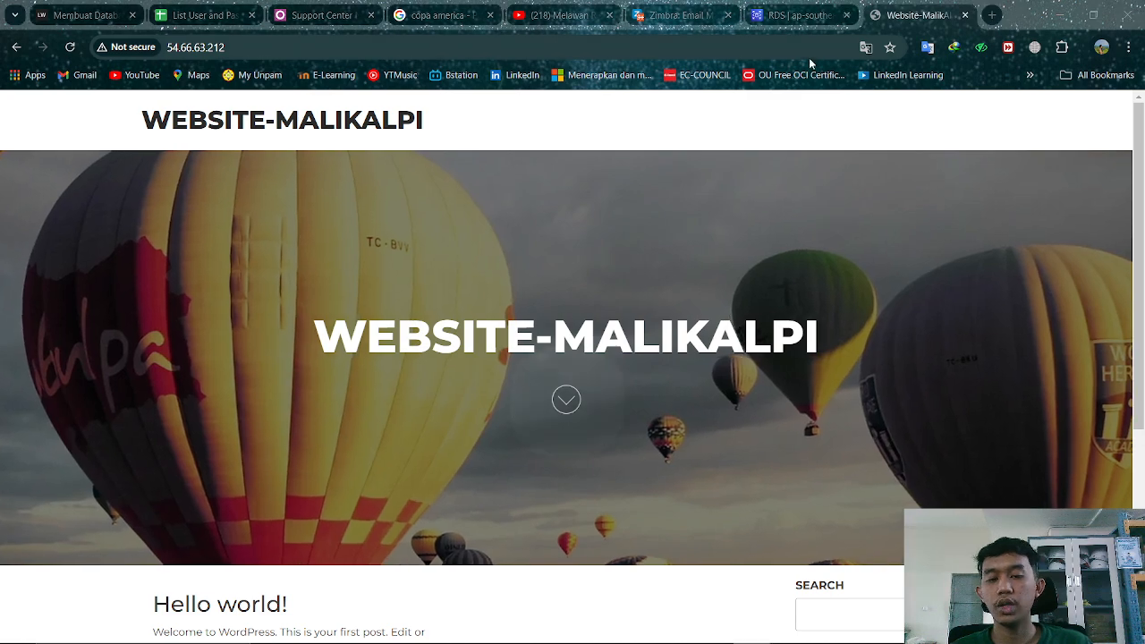
{"action": "key", "text": "super+r"}
{"action": "key", "text": "BackSpace"}
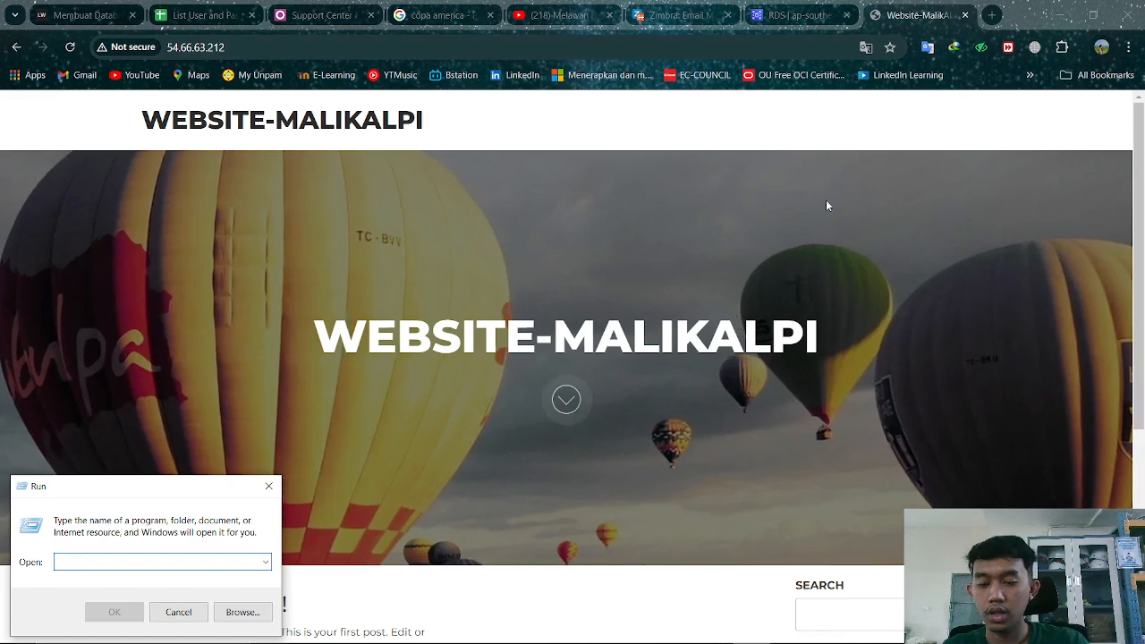
{"action": "left_click", "coordinate": [269, 488]}
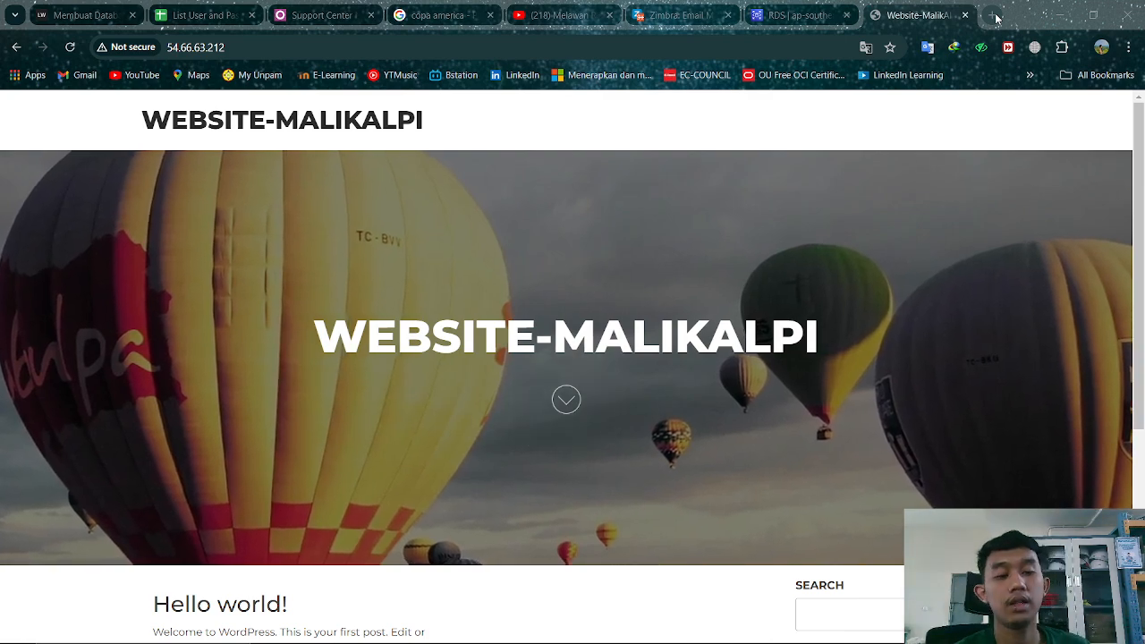
Open the Hostinger website in a new tab and sign in to the account with the social login beside Facebook.
{"action": "left_click", "coordinate": [994, 16]}
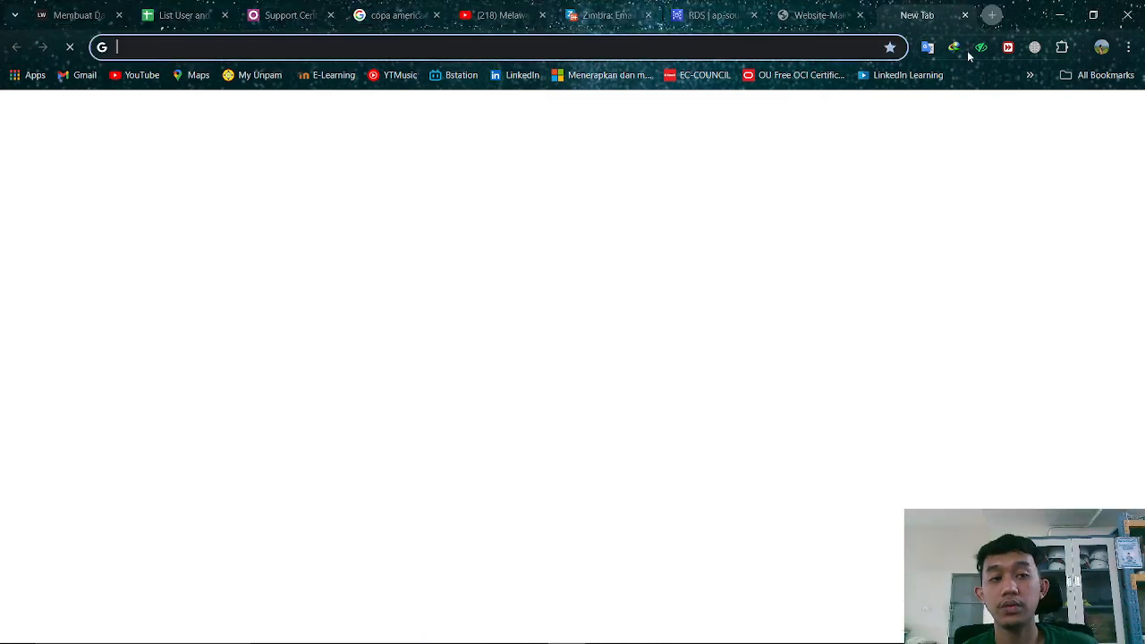
{"action": "type", "text": "hostin"}
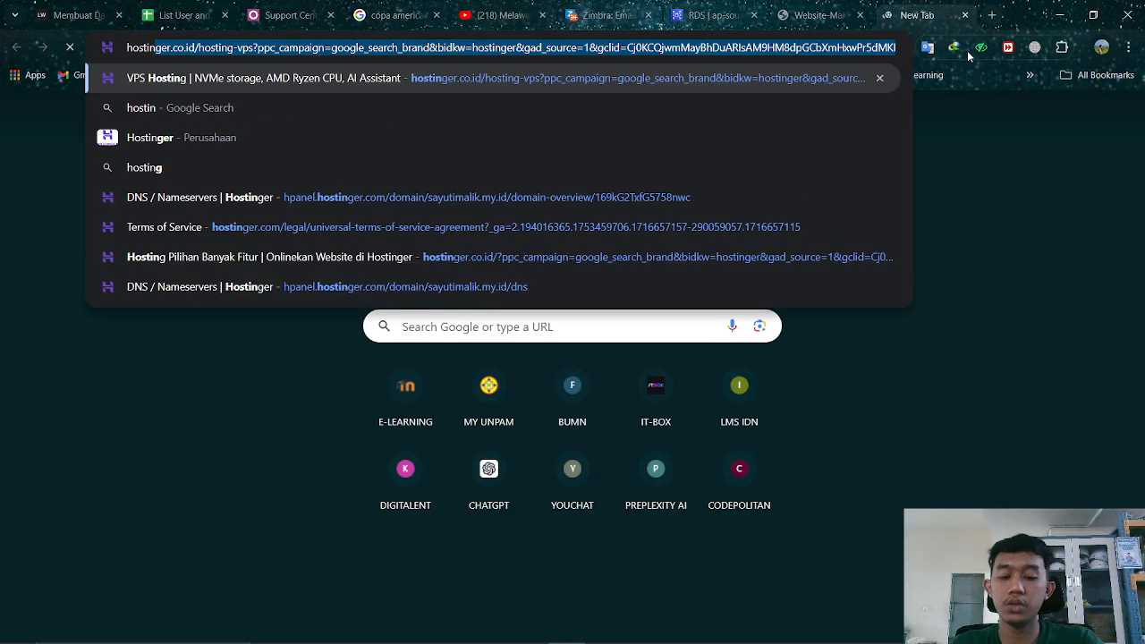
{"action": "key", "text": "Return"}
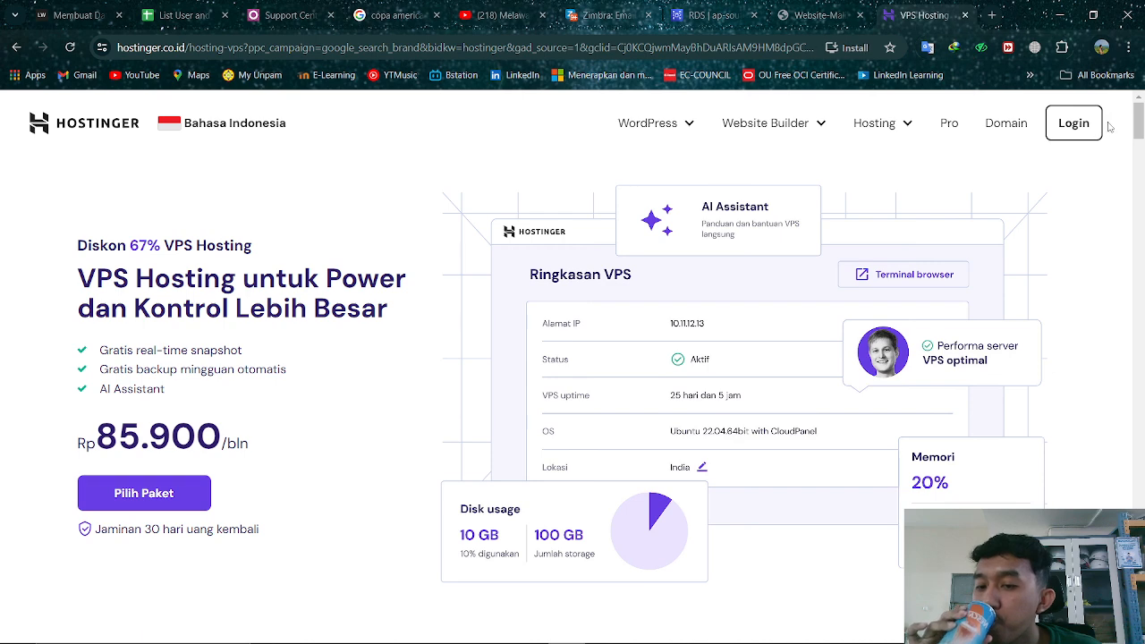
{"action": "left_click", "coordinate": [1074, 123]}
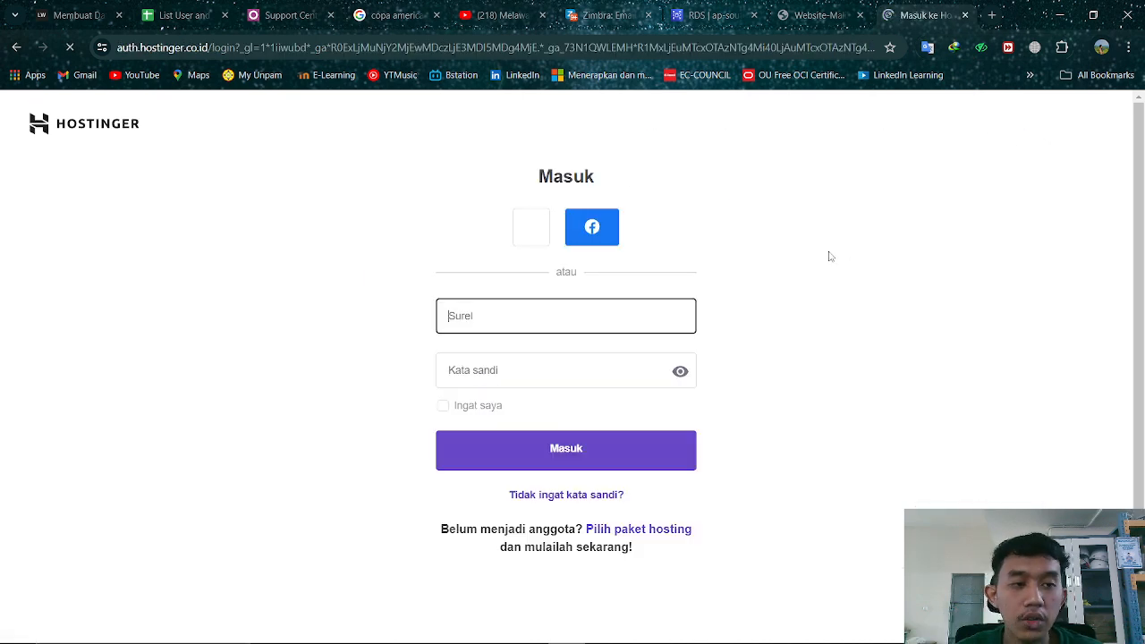
{"action": "left_click", "coordinate": [531, 231]}
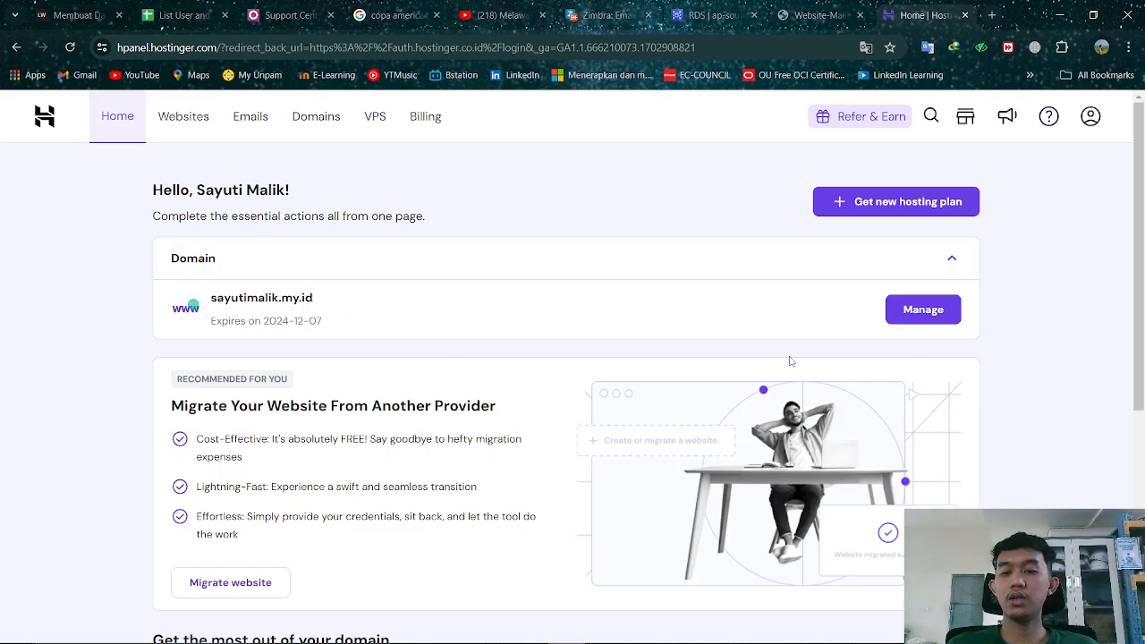
Open the DNS / Nameservers settings of the account's registered .my.id domain.
{"action": "left_click", "coordinate": [927, 309]}
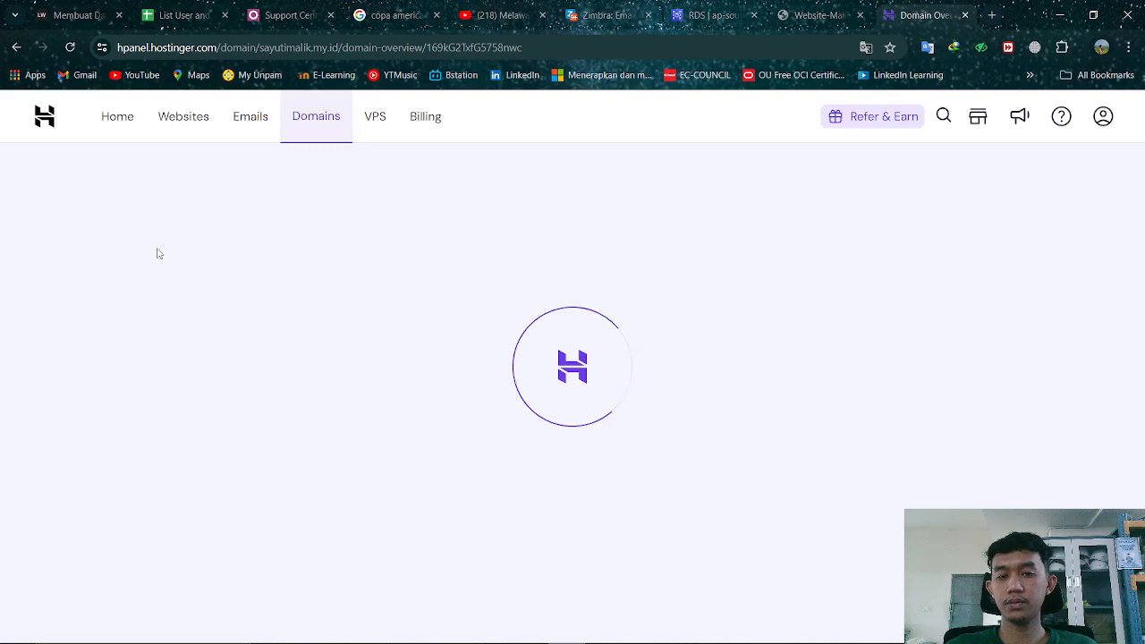
{"action": "scroll", "coordinate": [238, 314], "scroll_direction": "down", "scroll_amount": 1}
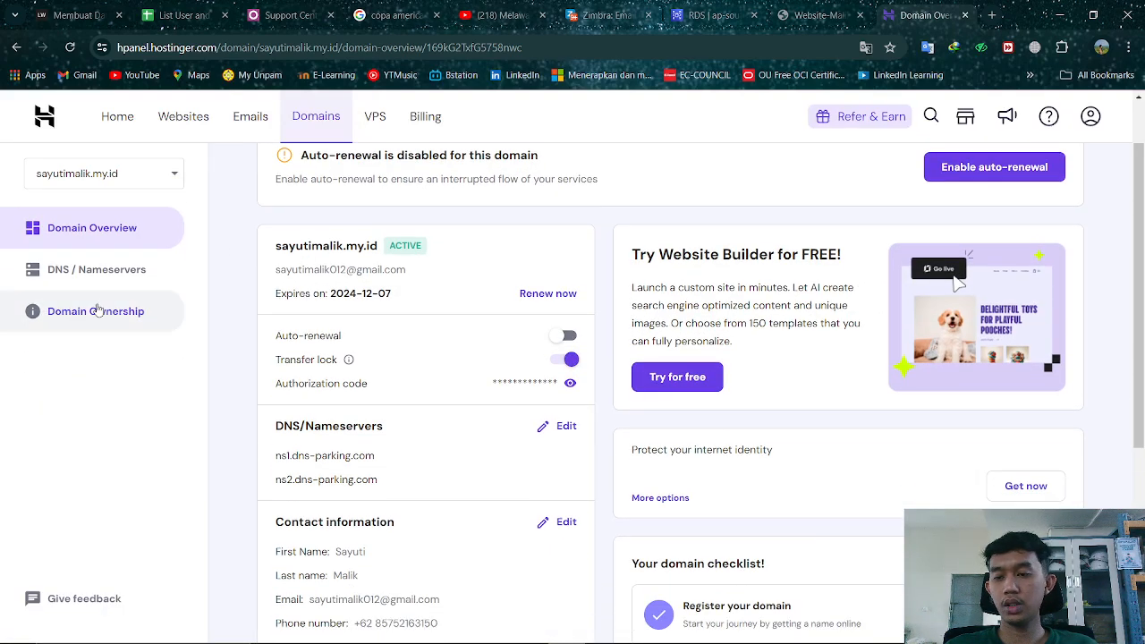
{"action": "left_click", "coordinate": [94, 268]}
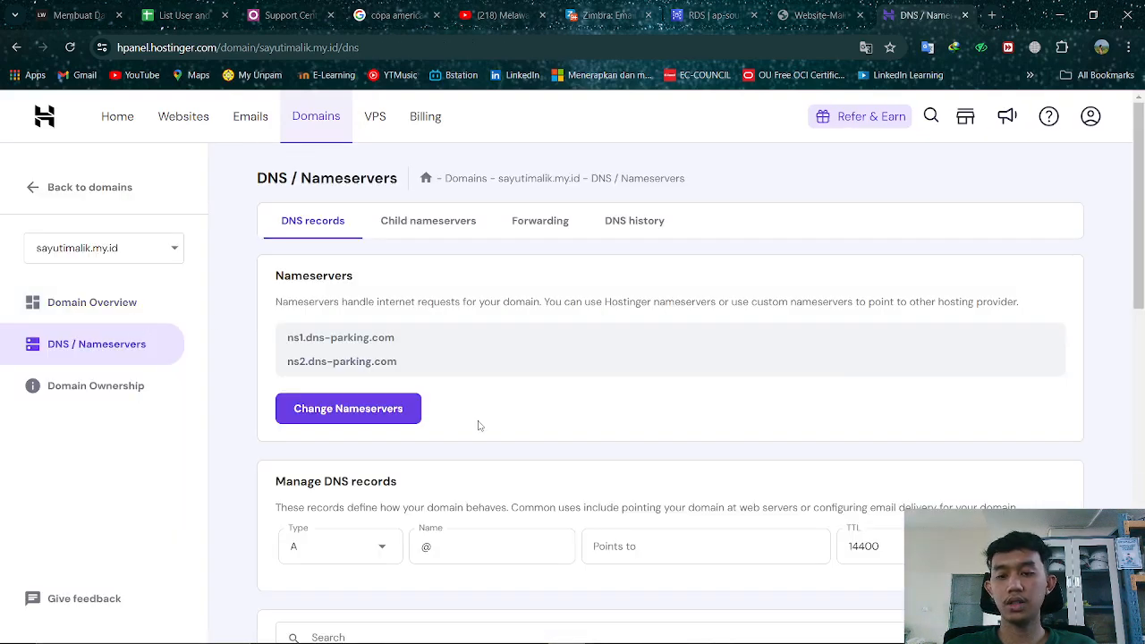
Examine the nameservers assigned to the domain by highlighting both entries, and move on to the DNS record form.
{"action": "scroll", "coordinate": [367, 433], "scroll_direction": "down", "scroll_amount": 1}
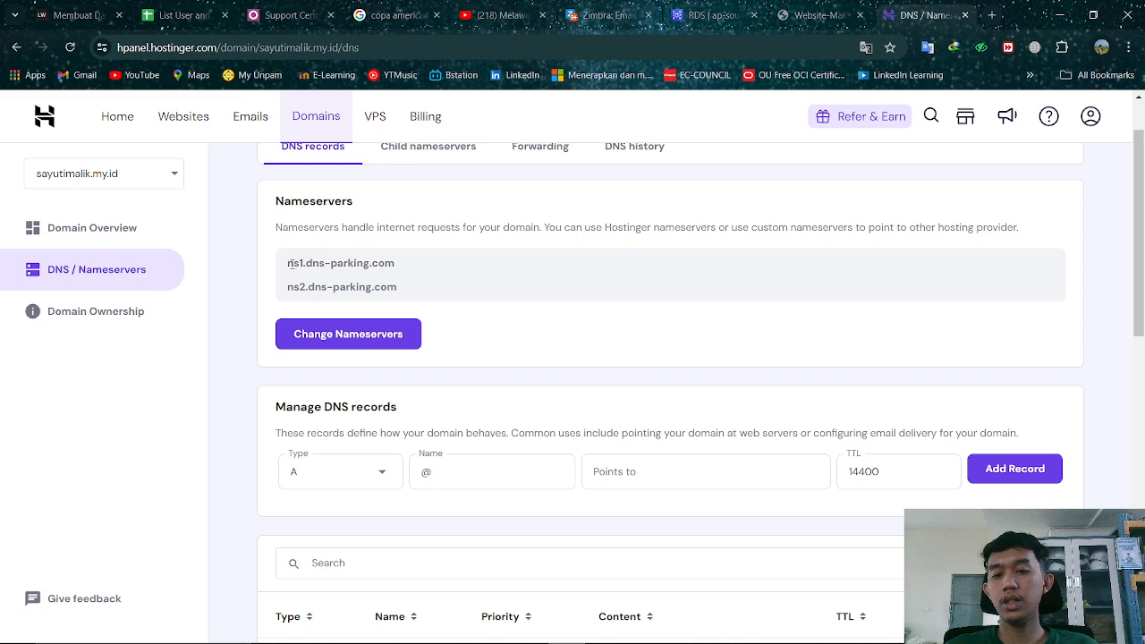
{"action": "left_click_drag", "start_coordinate": [289, 266], "coordinate": [395, 268]}
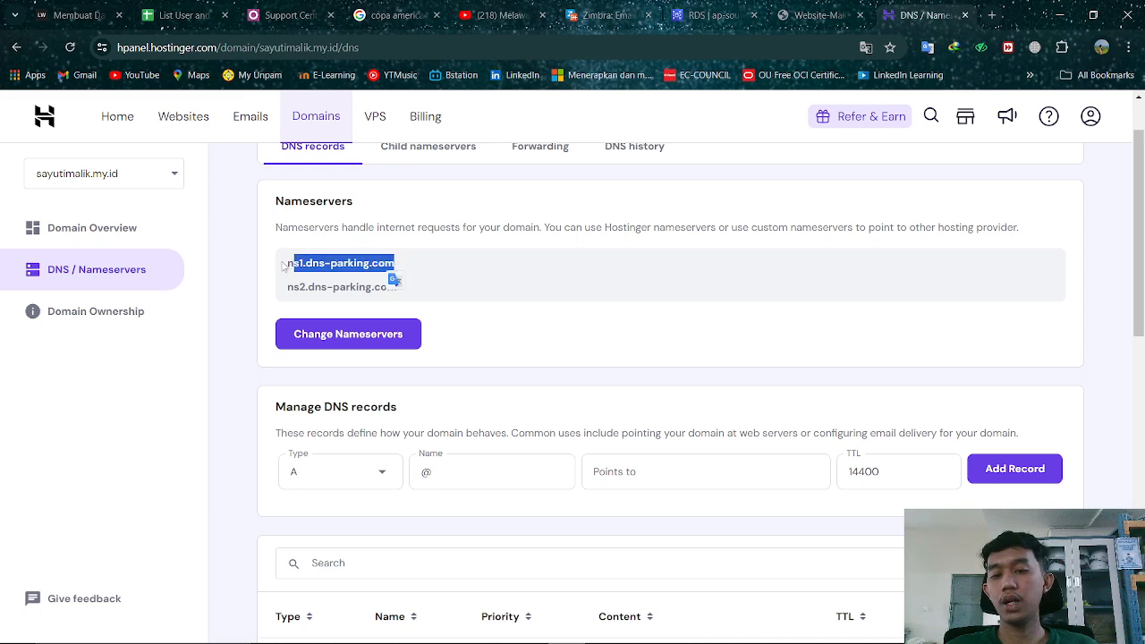
{"action": "left_click_drag", "start_coordinate": [286, 262], "coordinate": [412, 289]}
{"action": "left_click", "coordinate": [490, 348]}
{"action": "scroll", "coordinate": [515, 454], "scroll_direction": "down", "scroll_amount": 2}
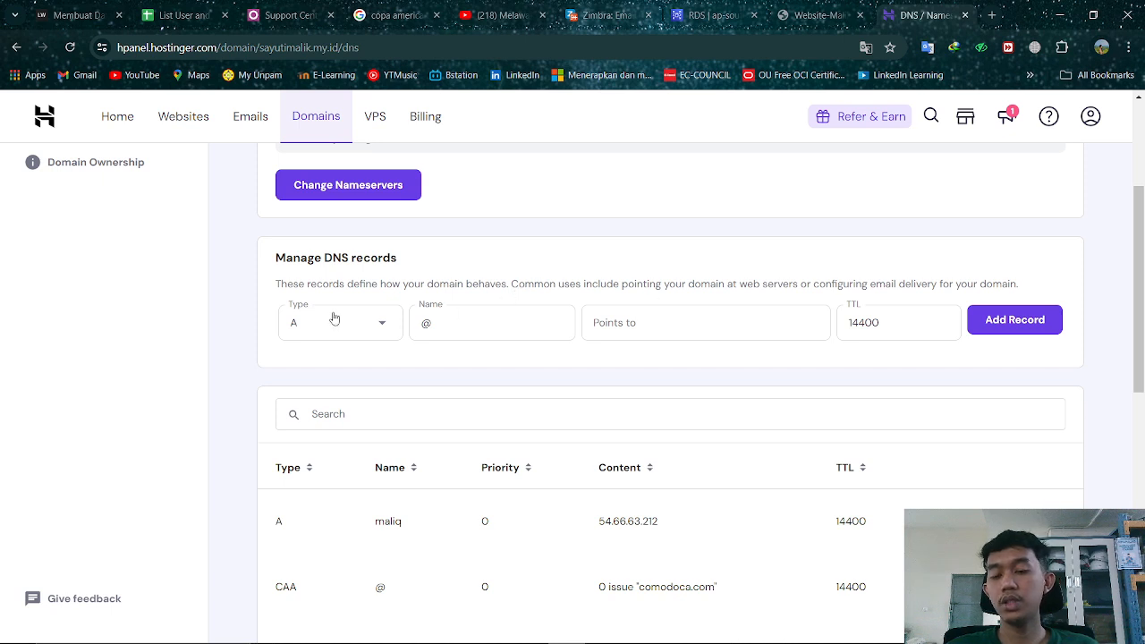
{"action": "left_click", "coordinate": [360, 336]}
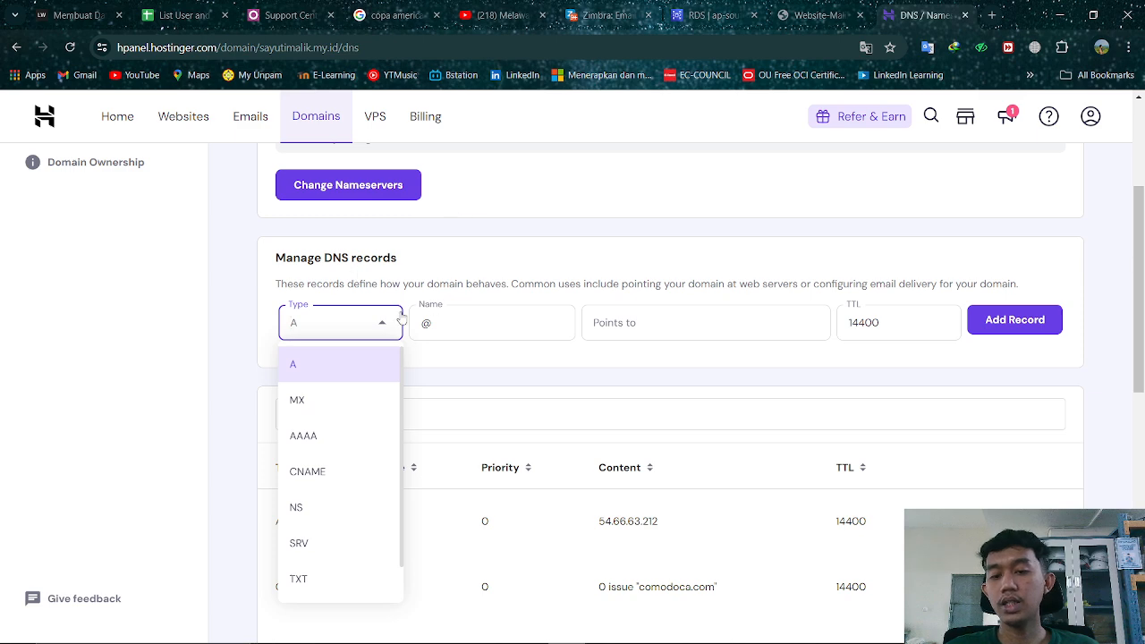
{"action": "left_click", "coordinate": [347, 367]}
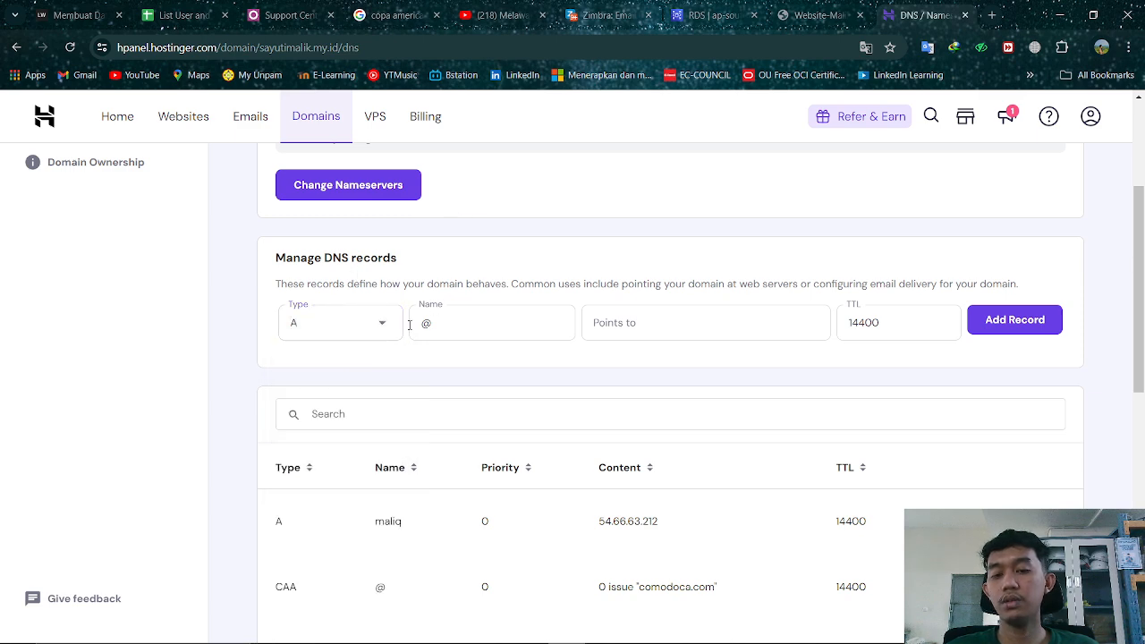
{"action": "left_click", "coordinate": [442, 321]}
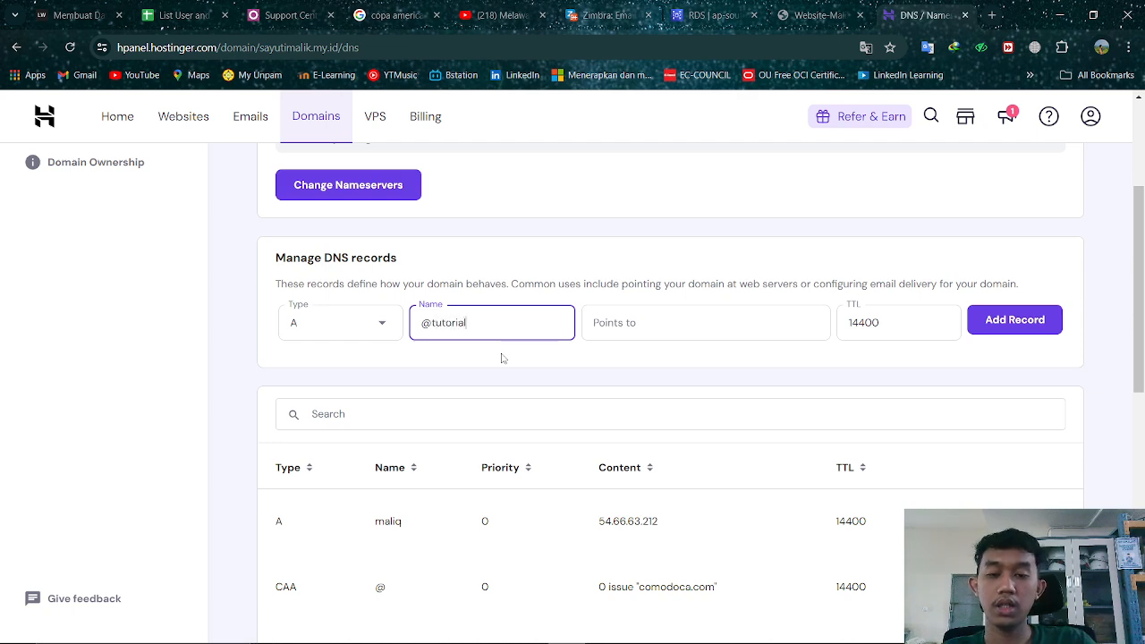
Copy the IP address from the WordPress site's tab and enter 54.66.63.212 as the target the new A record points to.
{"action": "left_click", "coordinate": [617, 326]}
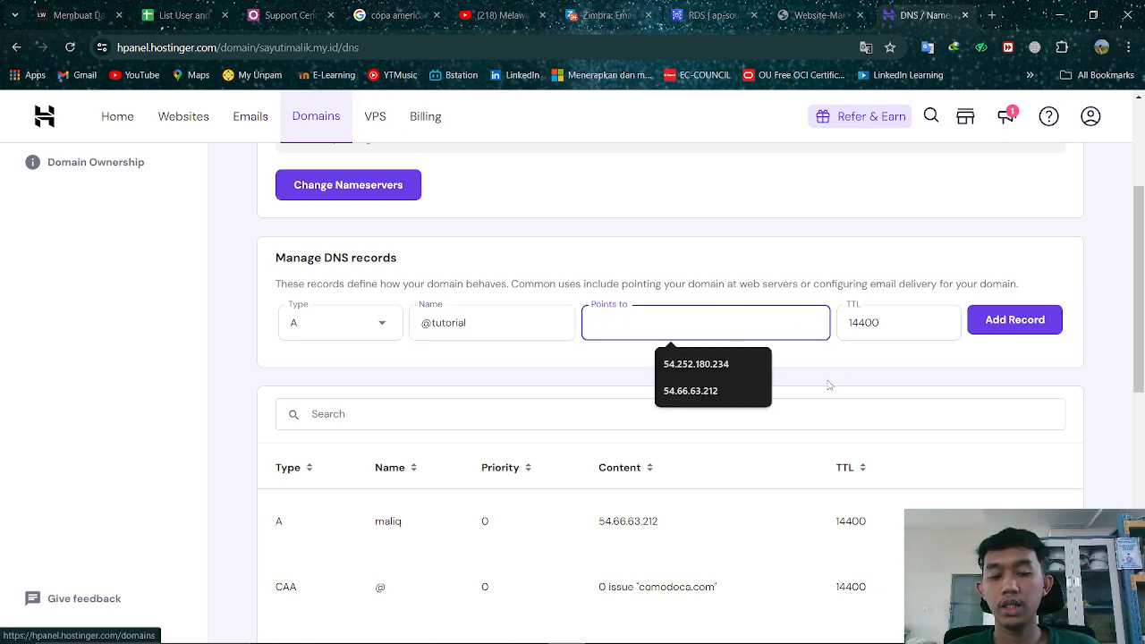
{"action": "left_click", "coordinate": [841, 20]}
{"action": "left_click", "coordinate": [231, 46]}
{"action": "key", "text": "ctrl+c"}
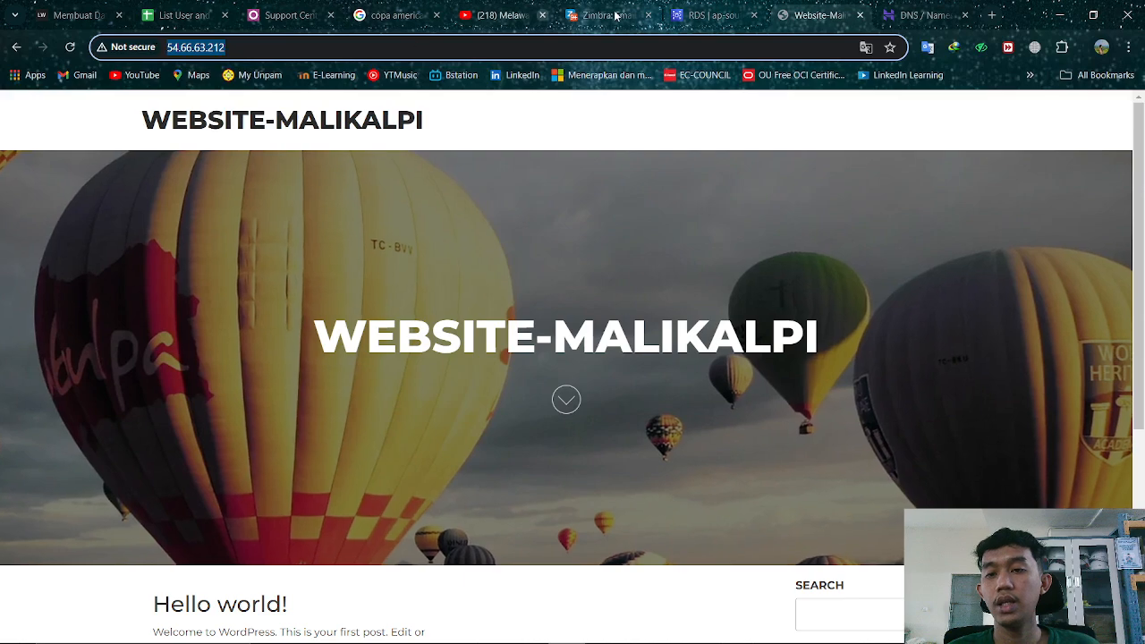
{"action": "key", "text": "ctrl+Tab"}
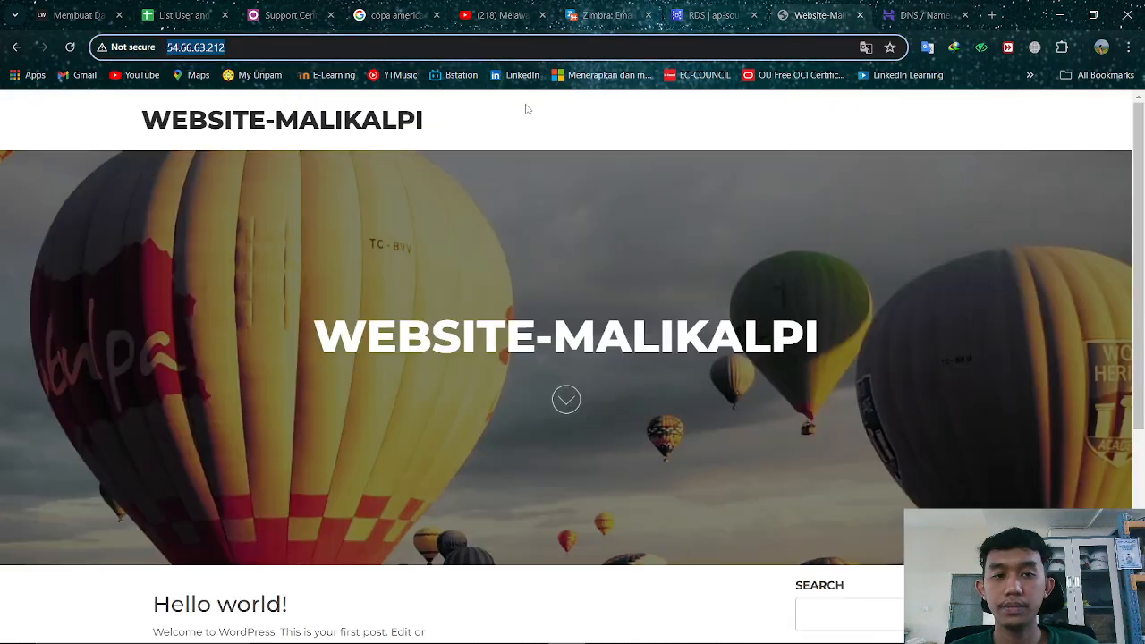
{"action": "left_click", "coordinate": [810, 15]}
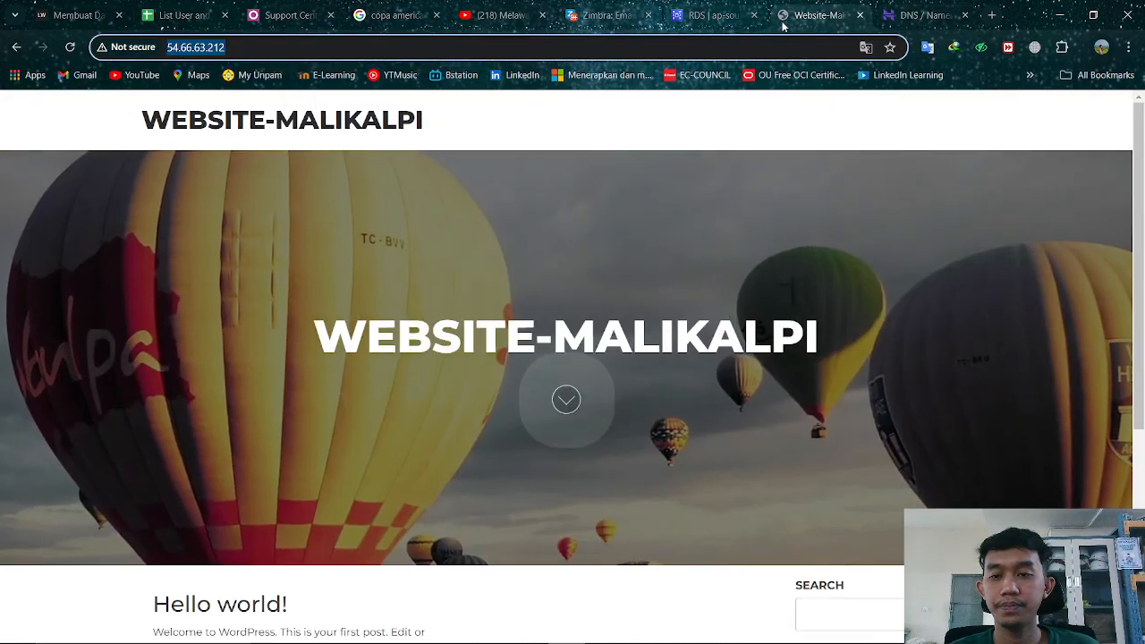
{"action": "key", "text": "ctrl+Tab"}
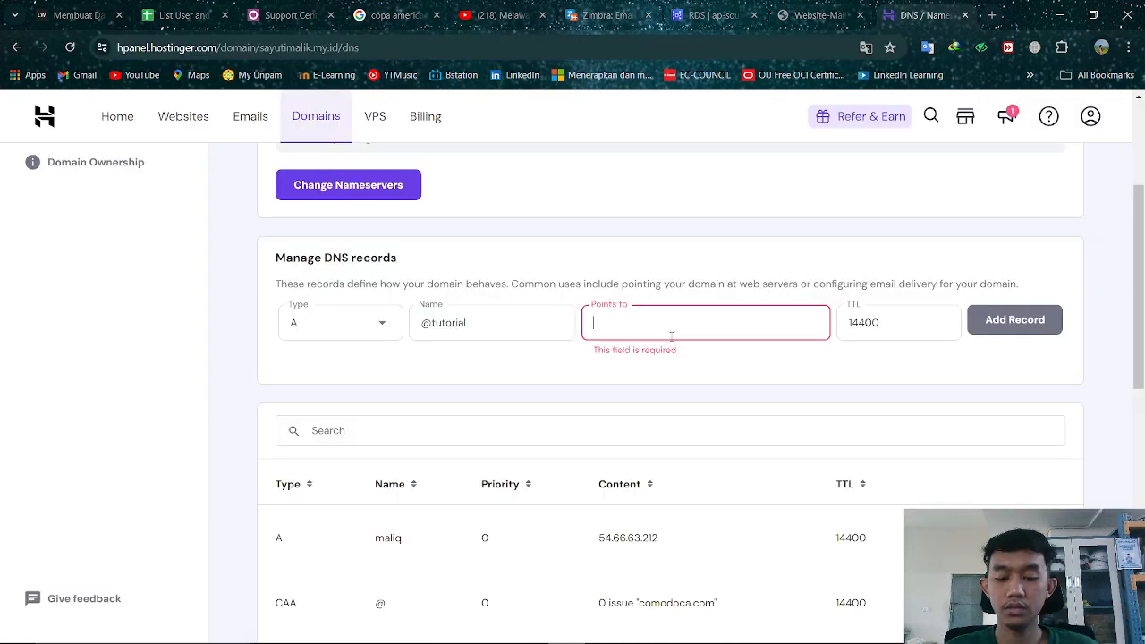
{"action": "key", "text": "ctrl+v"}
{"action": "left_click_drag", "start_coordinate": [624, 323], "coordinate": [468, 304]}
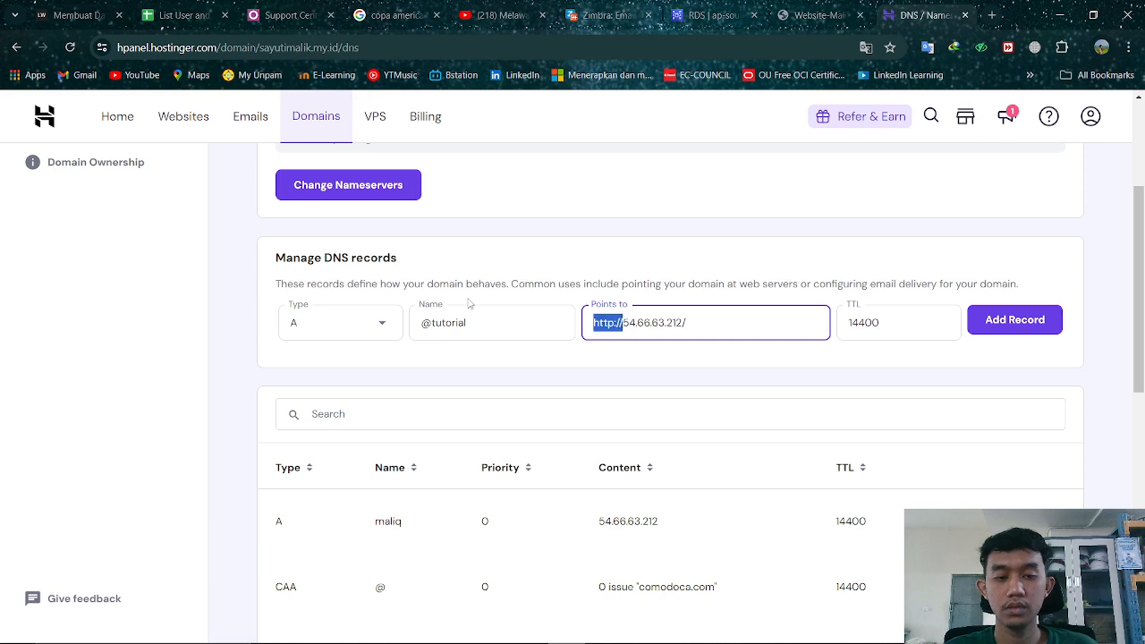
{"action": "key", "text": "BackSpace"}
{"action": "left_click", "coordinate": [660, 388]}
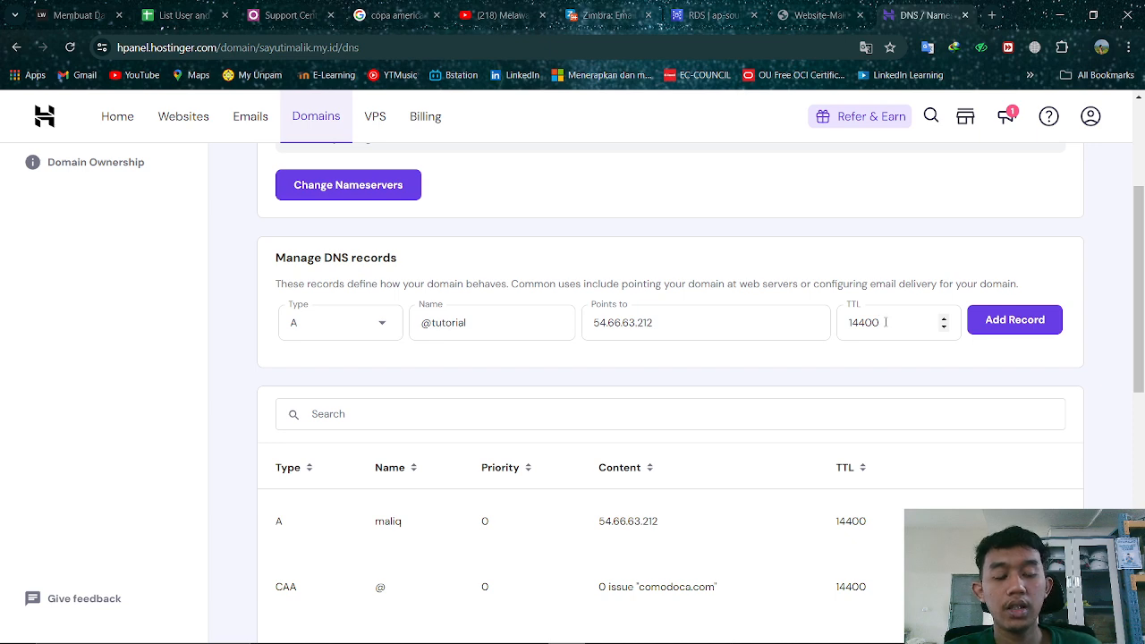
Examine the TTL of the new A record by highlighting its value, leaving it unedited.
{"action": "left_click", "coordinate": [886, 322]}
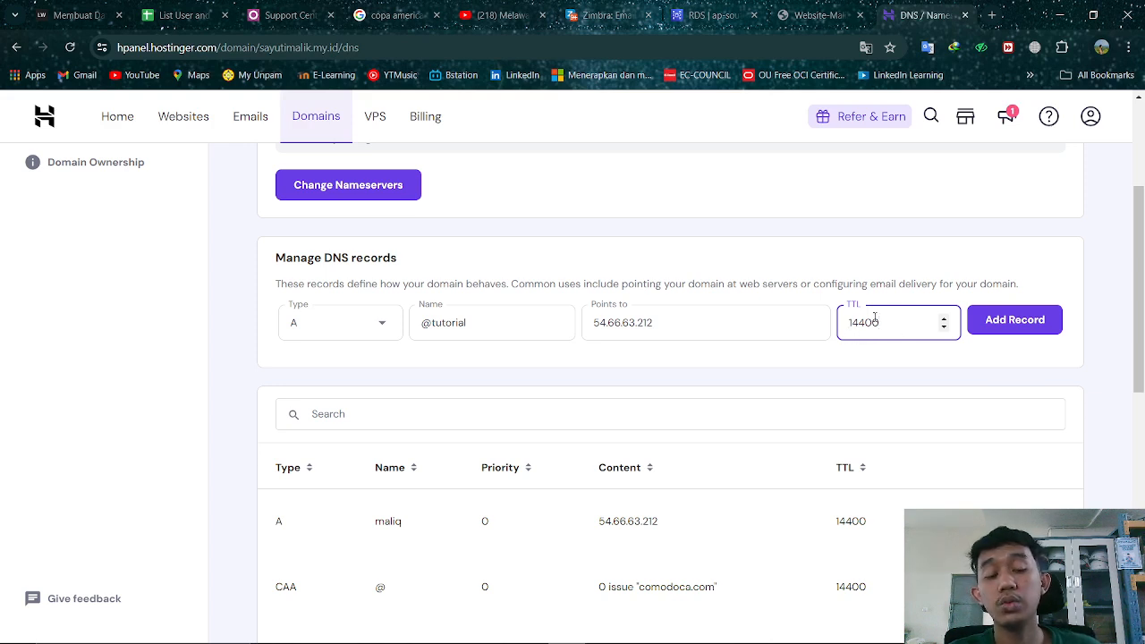
{"action": "left_click_drag", "start_coordinate": [883, 328], "coordinate": [818, 320]}
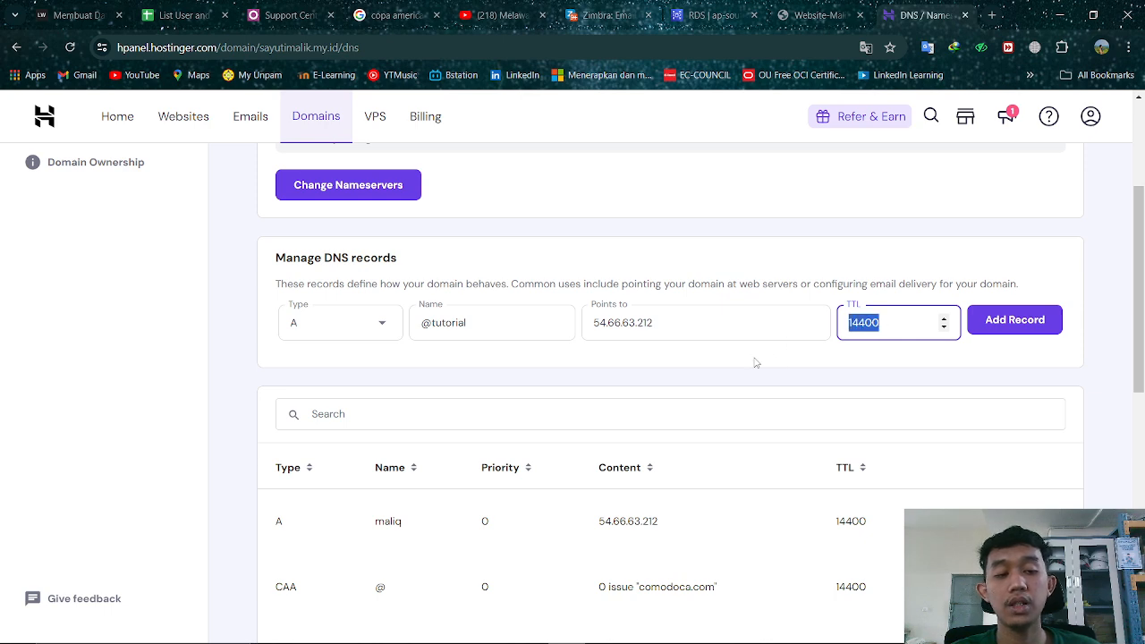
{"action": "left_click", "coordinate": [713, 374]}
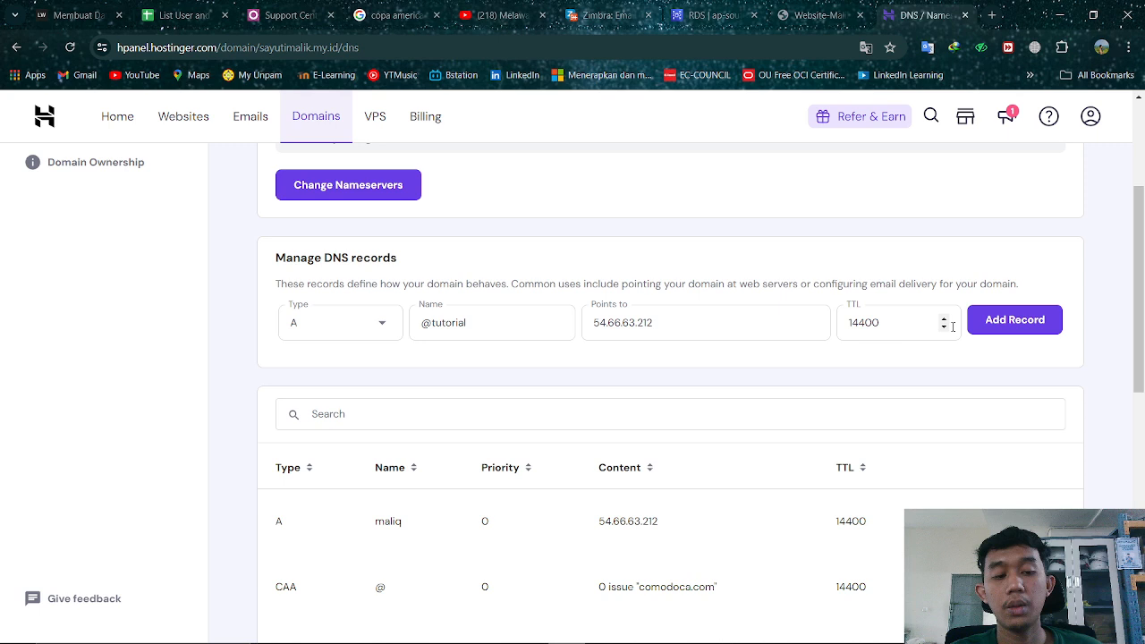
{"action": "left_click_drag", "start_coordinate": [890, 329], "coordinate": [822, 334]}
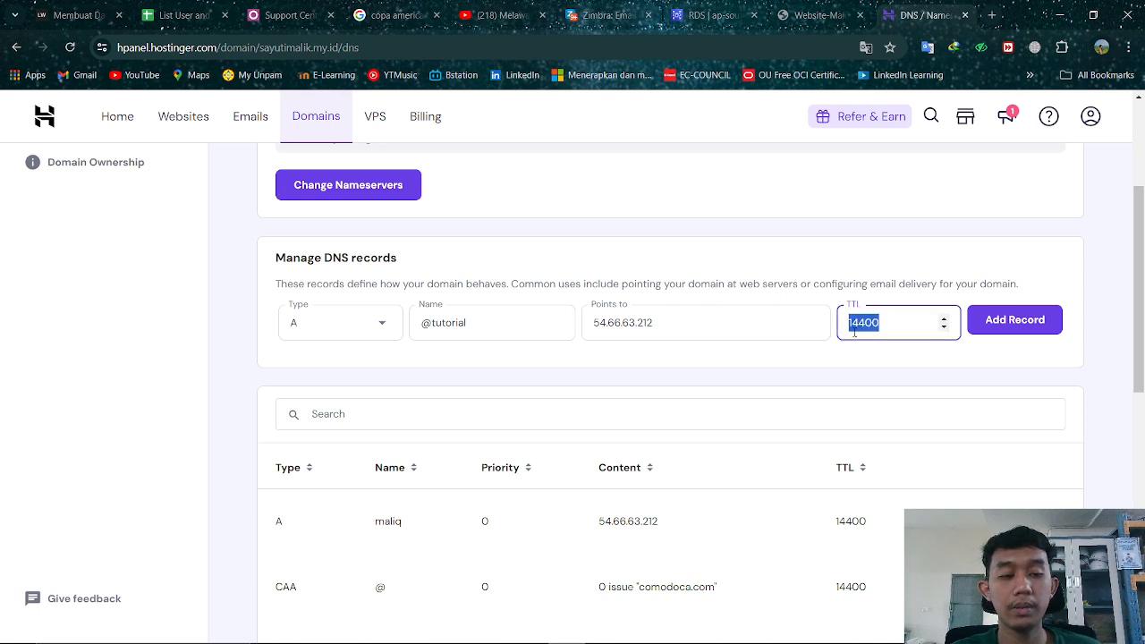
{"action": "left_click", "coordinate": [870, 365]}
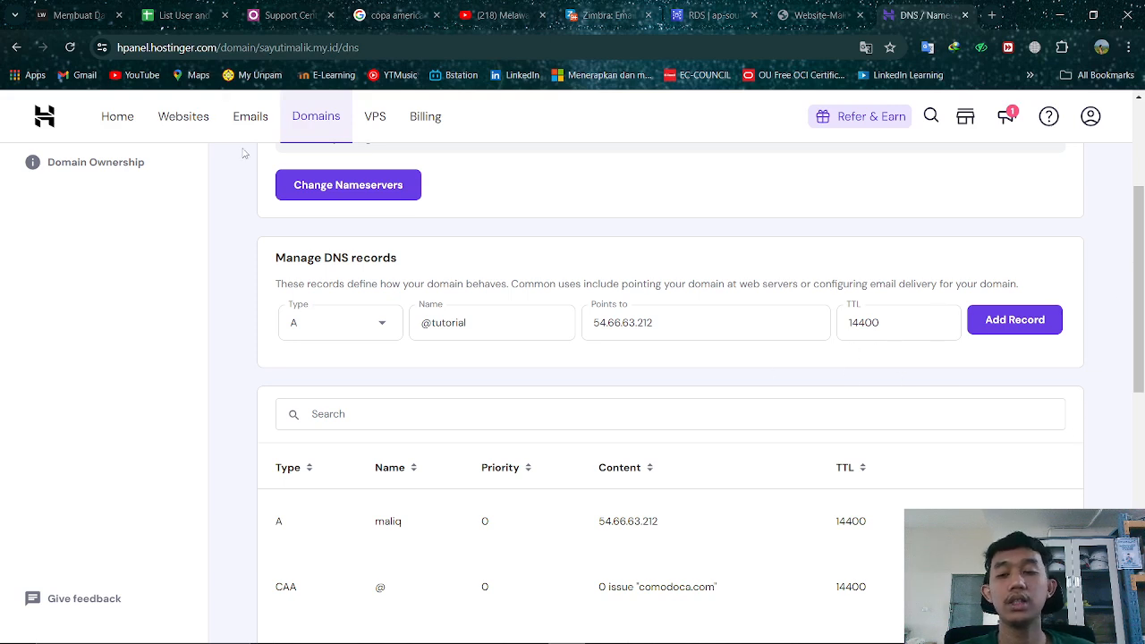
Review the domain's existing DNS records and close the Hostinger tab without adding the new record.
{"action": "scroll", "coordinate": [357, 450], "scroll_direction": "down", "scroll_amount": 3}
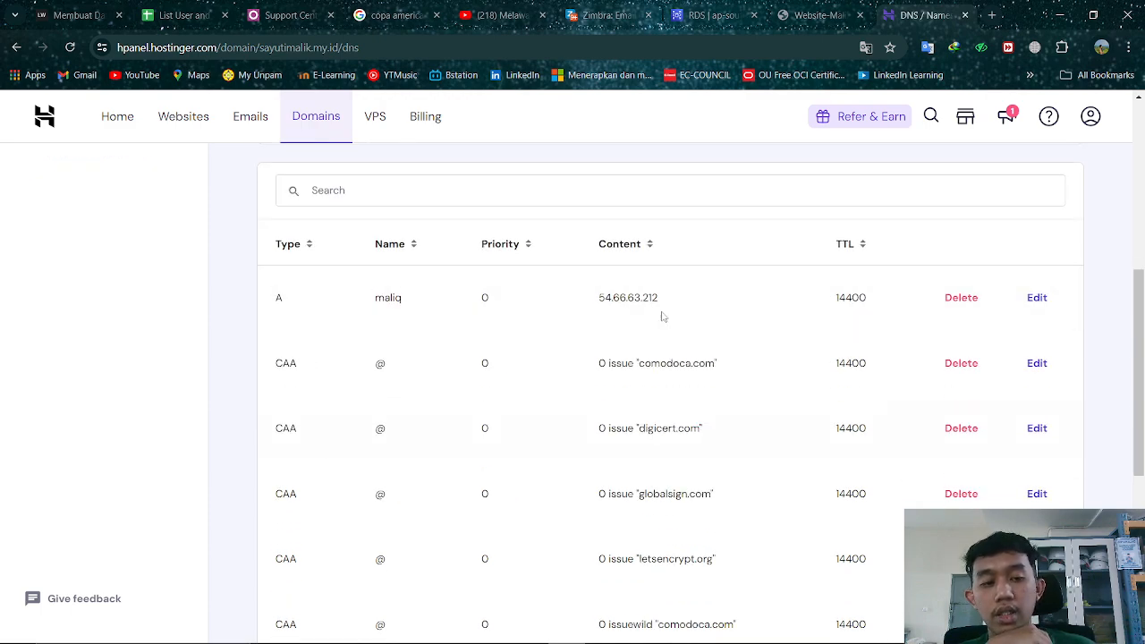
{"action": "scroll", "coordinate": [663, 314], "scroll_direction": "up", "scroll_amount": 5}
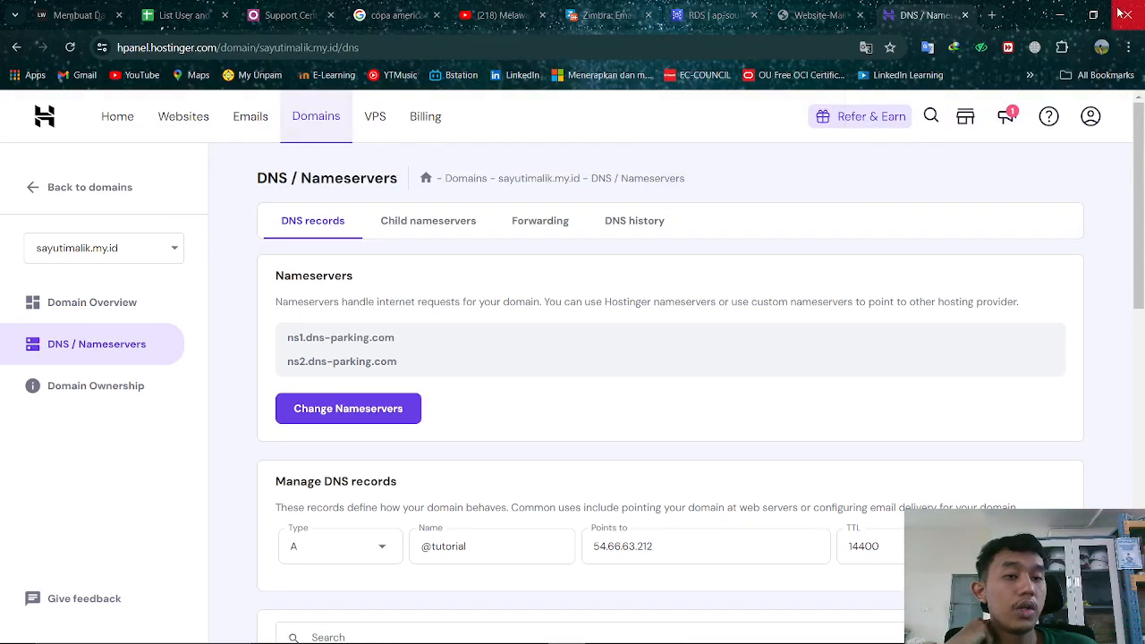
{"action": "left_click", "coordinate": [967, 15]}
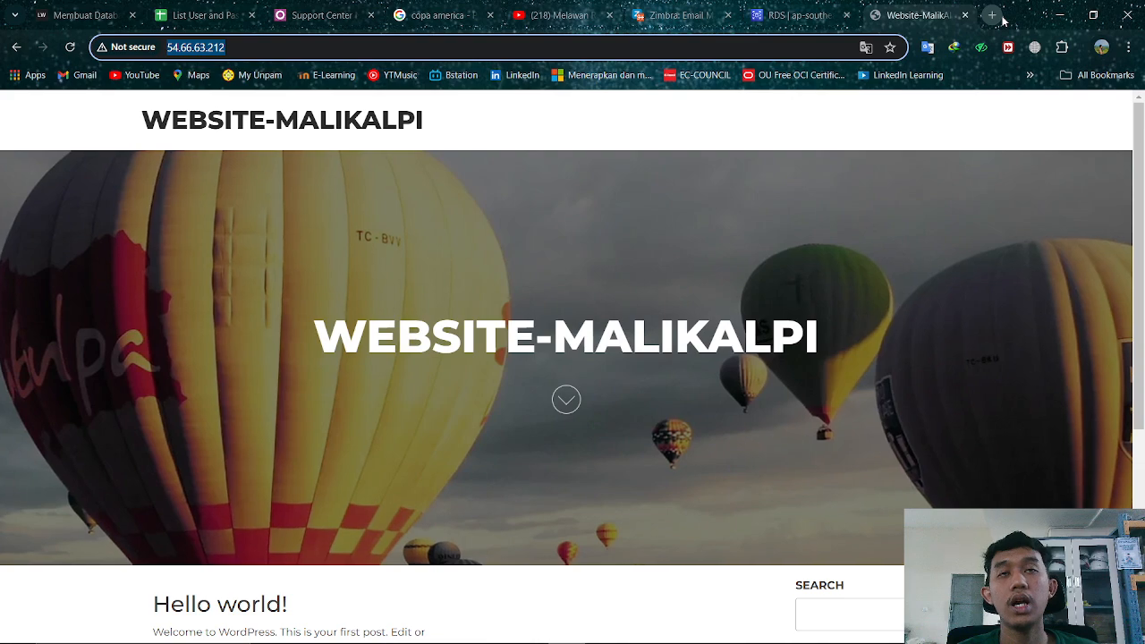
Open dnschecker.org in a new browser tab and accept its privacy policy notice.
{"action": "left_click", "coordinate": [1002, 16]}
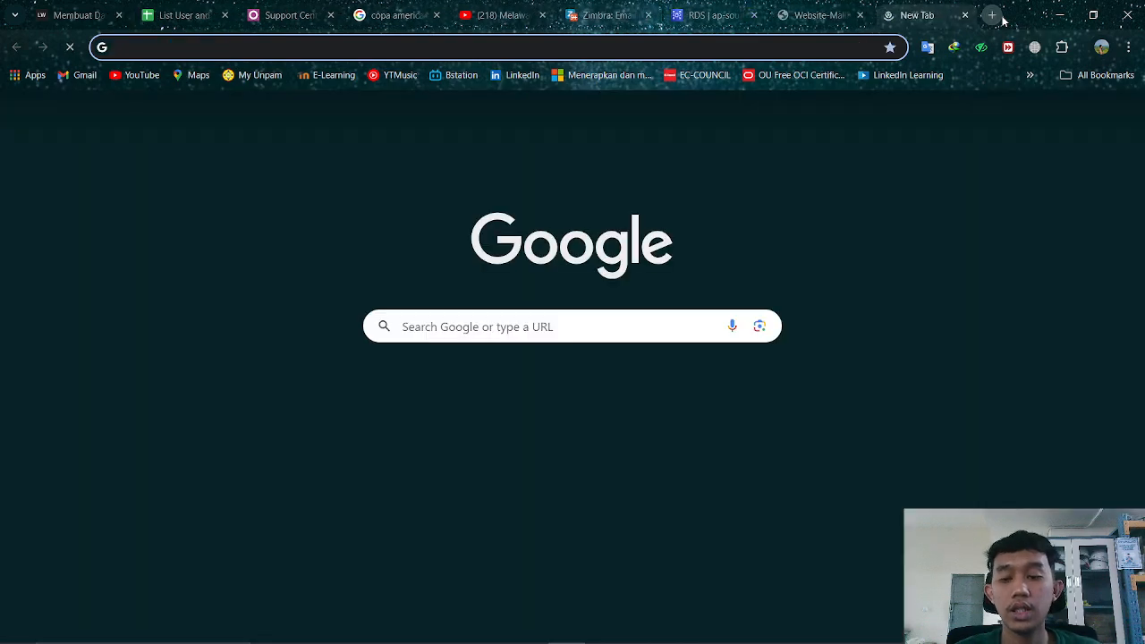
{"action": "type", "text": "dns c"}
{"action": "key", "text": "Down"}
{"action": "key", "text": "Return"}
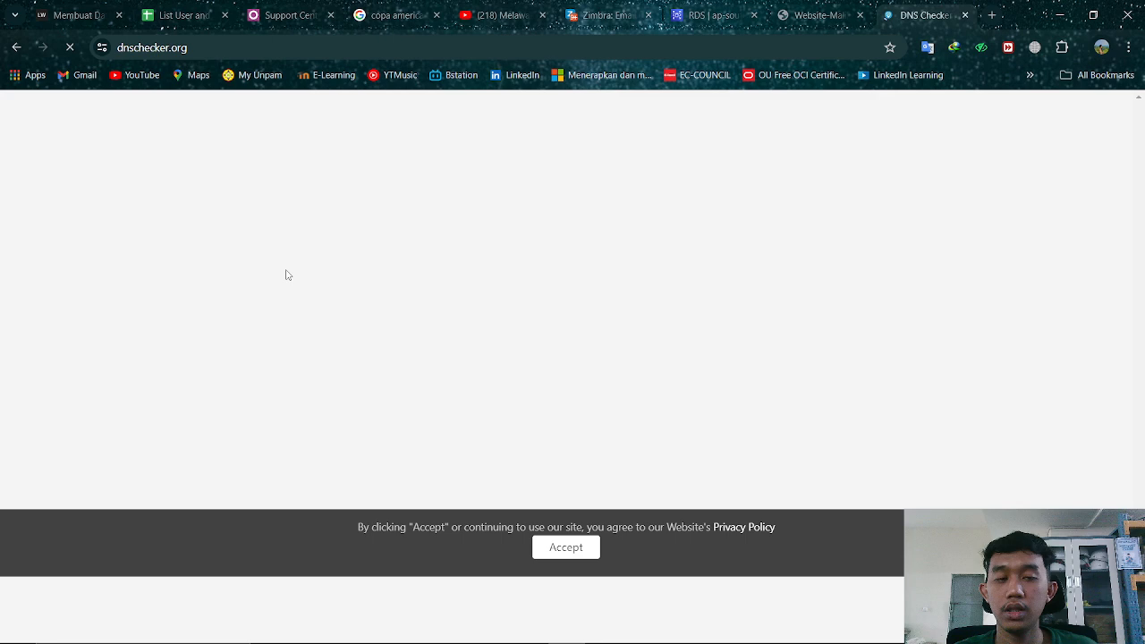
{"action": "left_click", "coordinate": [564, 548]}
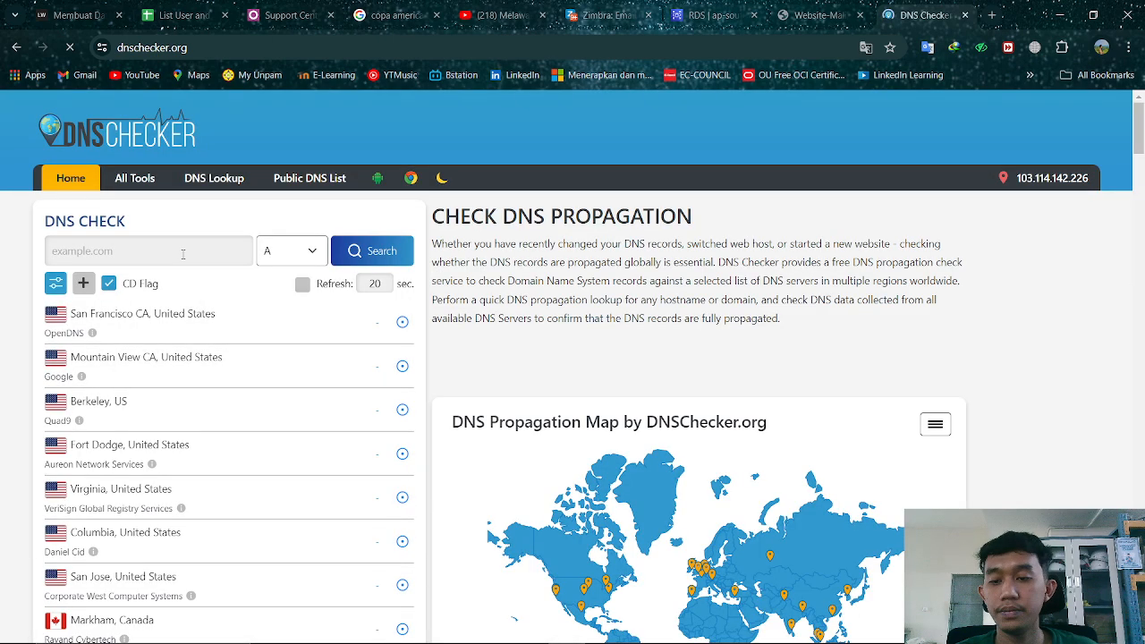
Check the A record propagation of the existing .my.id subdomain set up for the WordPress server.
{"action": "type", "text": "maliq.sayutimalik.my.id"}
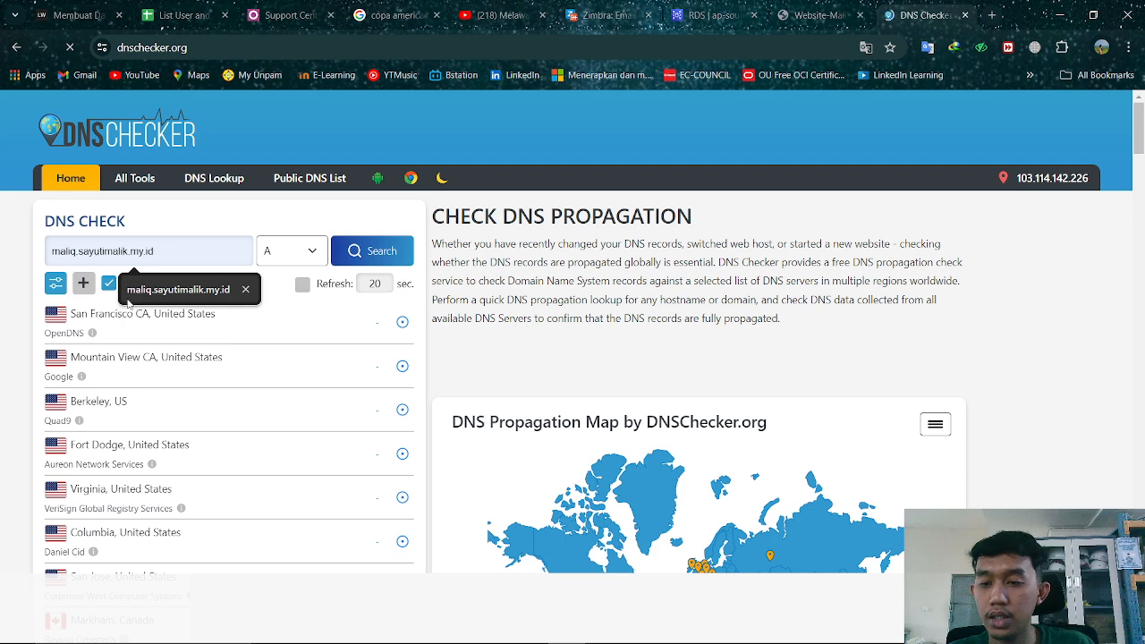
{"action": "left_click", "coordinate": [174, 289]}
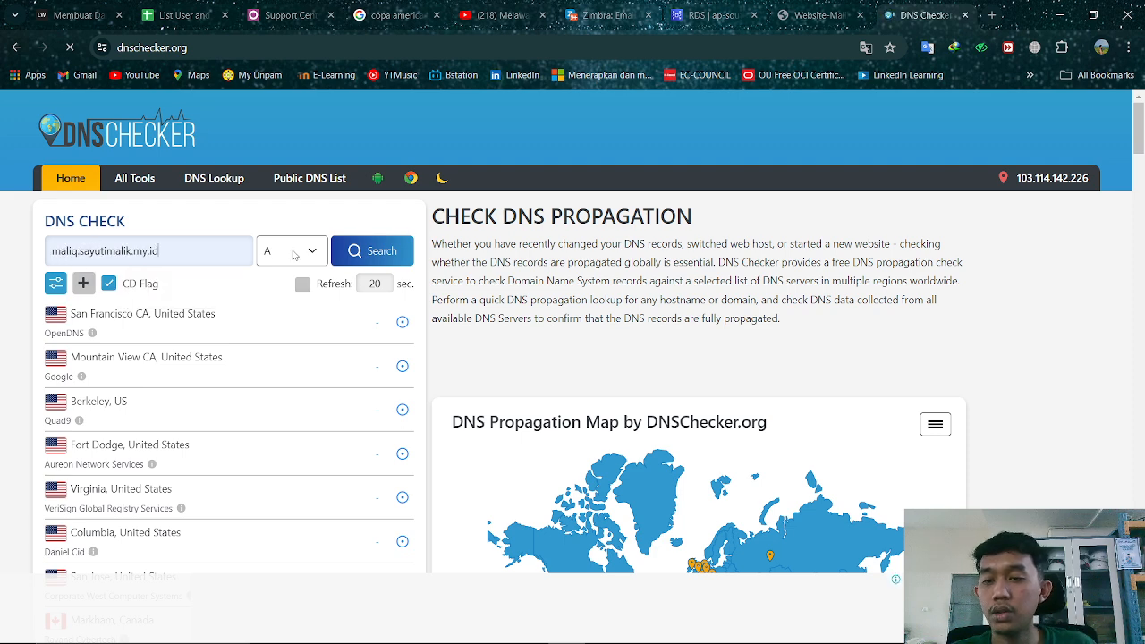
{"action": "left_click", "coordinate": [378, 254]}
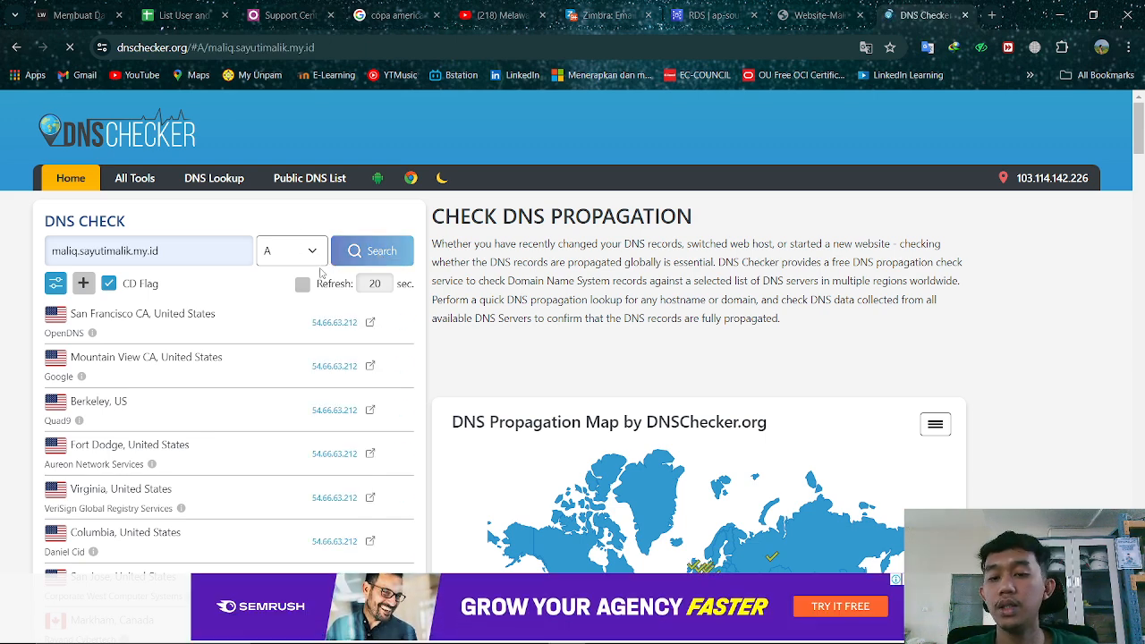
Examine the subdomain's propagation results for all listed server locations and the IP address each one returns.
{"action": "scroll", "coordinate": [320, 273], "scroll_direction": "down", "scroll_amount": 1}
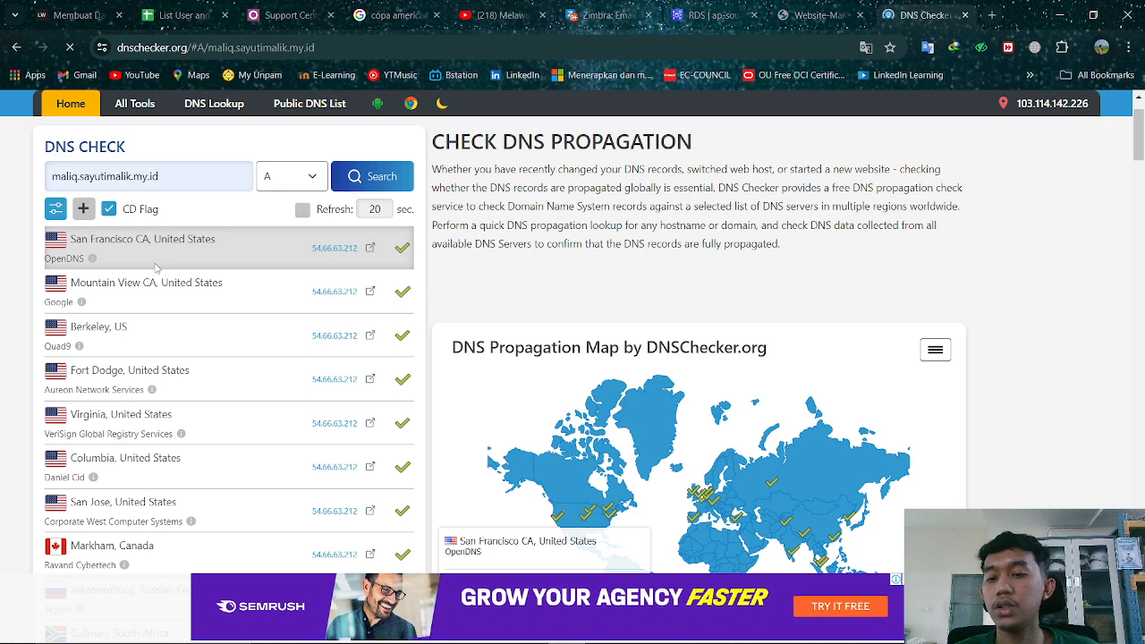
{"action": "scroll", "coordinate": [206, 358], "scroll_direction": "down", "scroll_amount": 2}
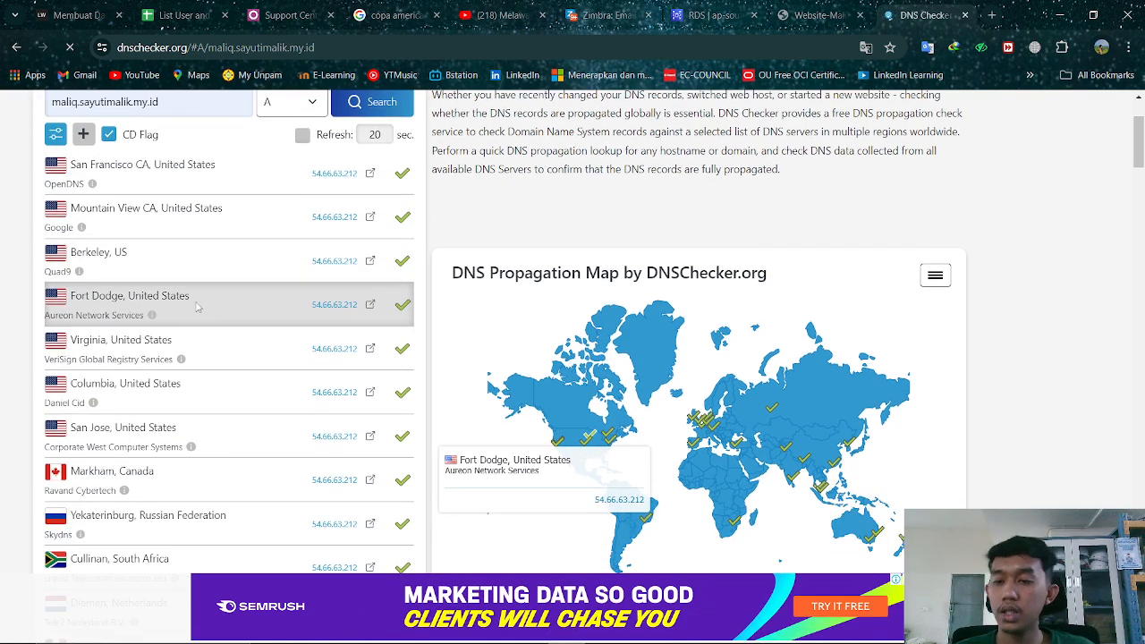
{"action": "scroll", "coordinate": [238, 380], "scroll_direction": "down", "scroll_amount": 1}
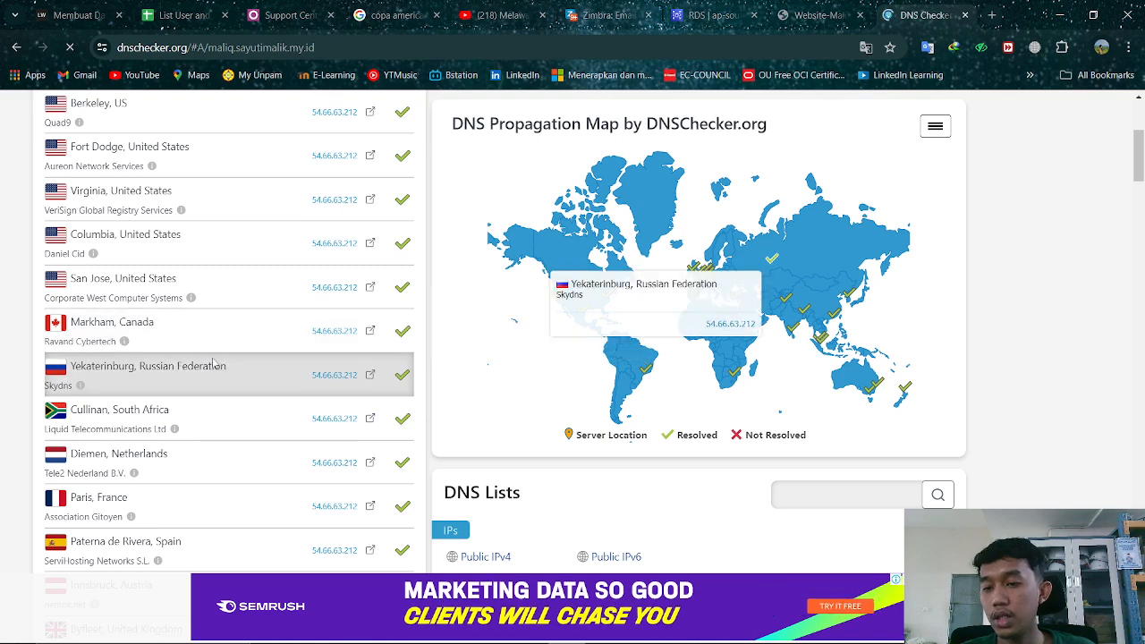
{"action": "scroll", "coordinate": [215, 365], "scroll_direction": "down", "scroll_amount": 2}
{"action": "scroll", "coordinate": [213, 363], "scroll_direction": "down", "scroll_amount": 1}
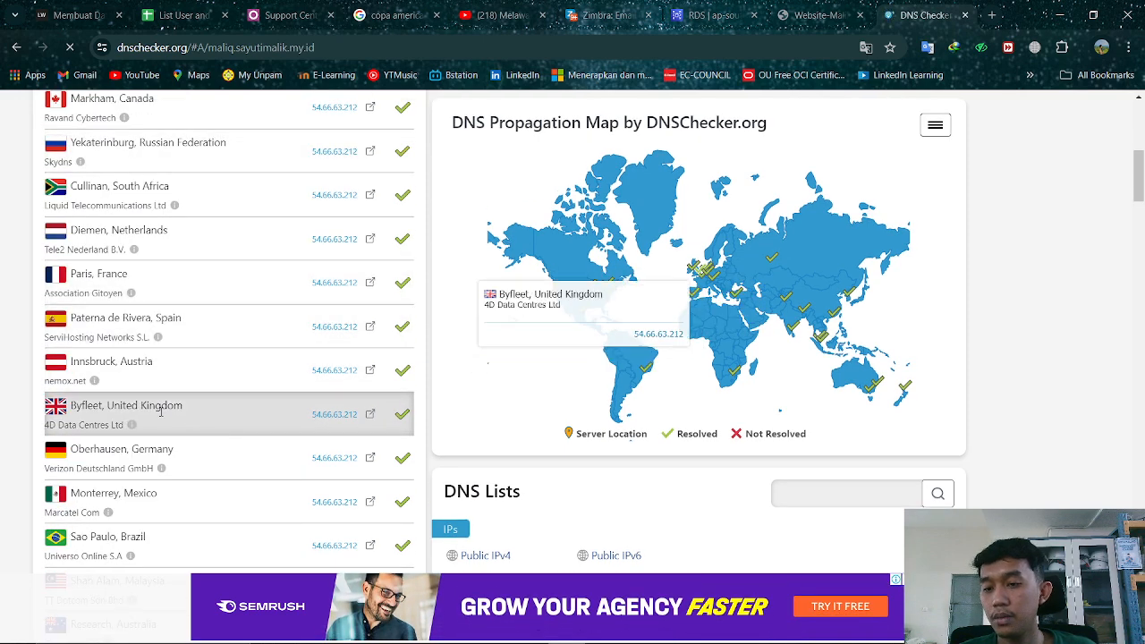
{"action": "scroll", "coordinate": [152, 385], "scroll_direction": "down", "scroll_amount": 2}
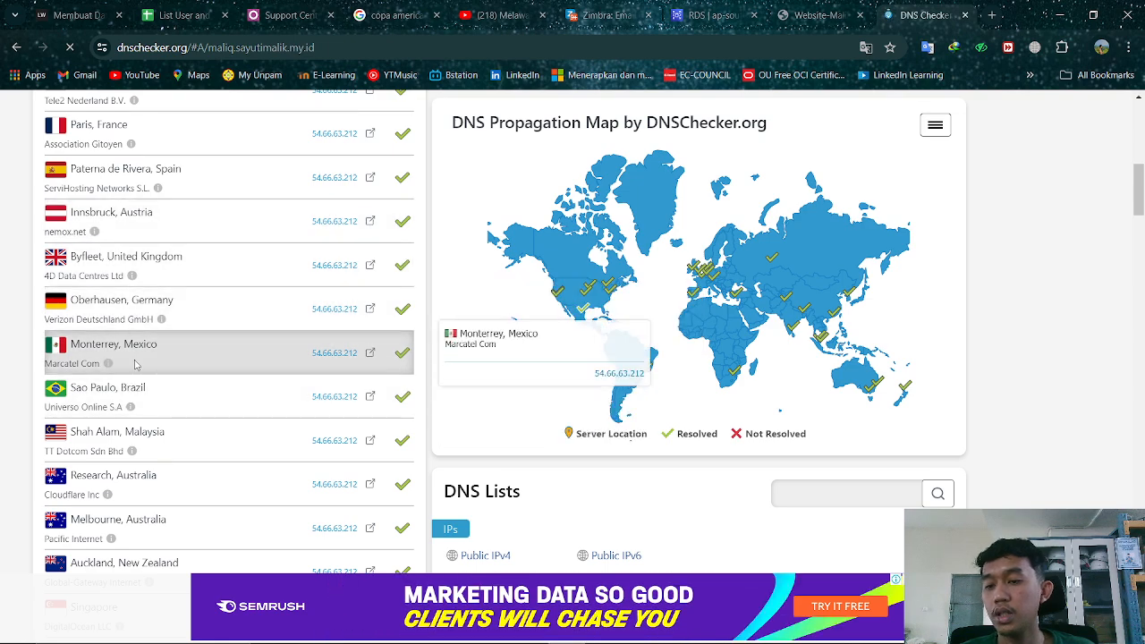
{"action": "scroll", "coordinate": [126, 389], "scroll_direction": "down", "scroll_amount": 3}
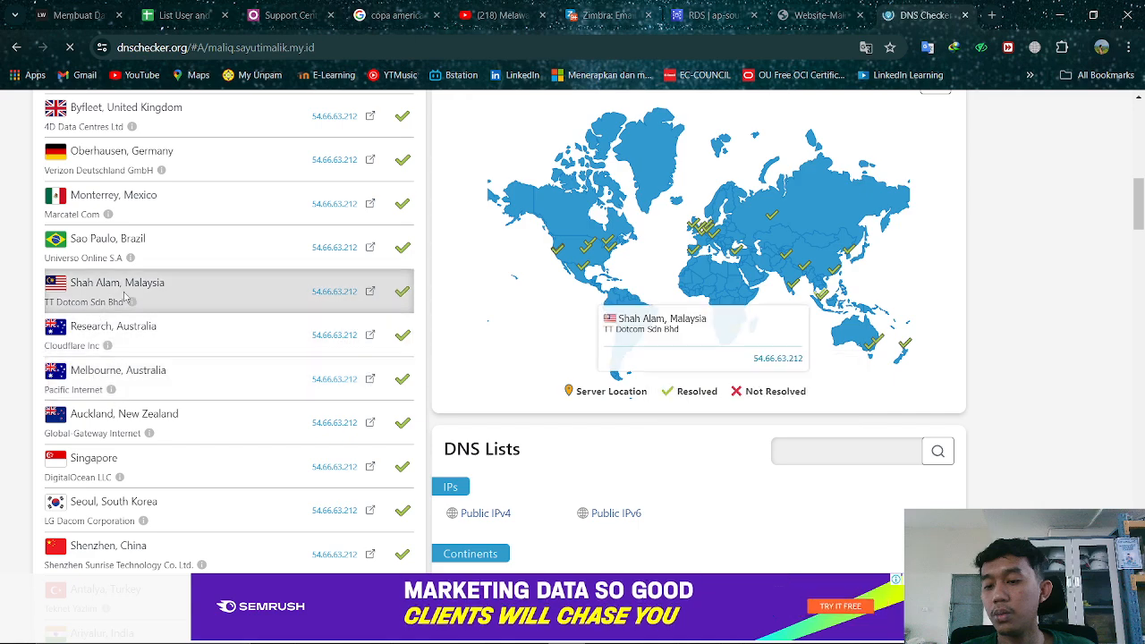
{"action": "scroll", "coordinate": [179, 460], "scroll_direction": "down", "scroll_amount": 3}
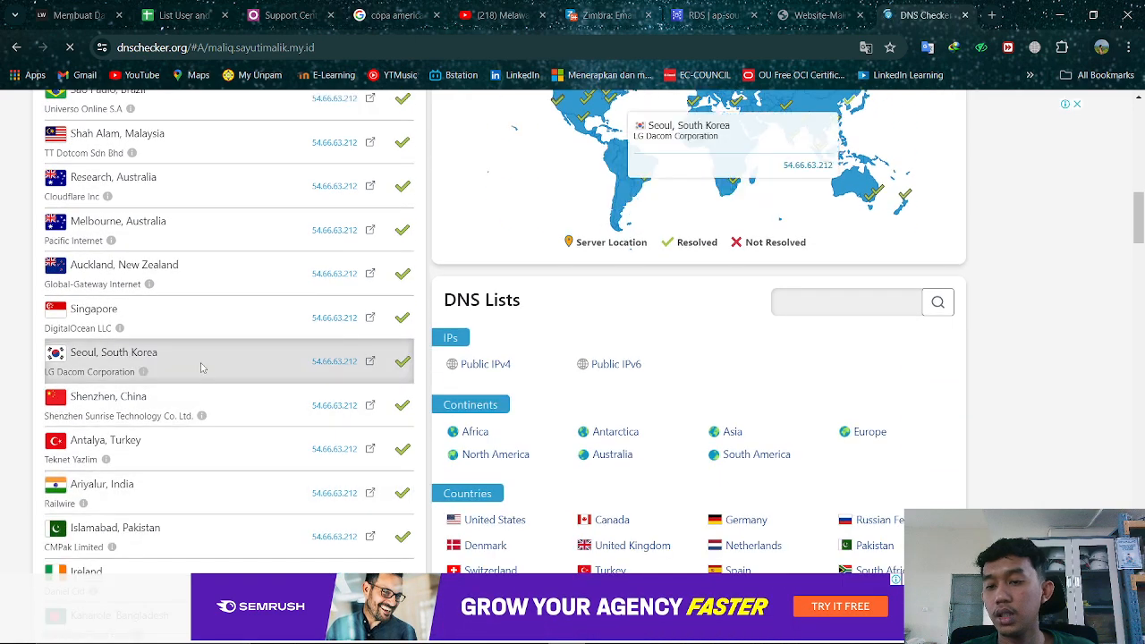
{"action": "scroll", "coordinate": [304, 380], "scroll_direction": "down", "scroll_amount": 3}
{"action": "scroll", "coordinate": [366, 358], "scroll_direction": "up", "scroll_amount": 10}
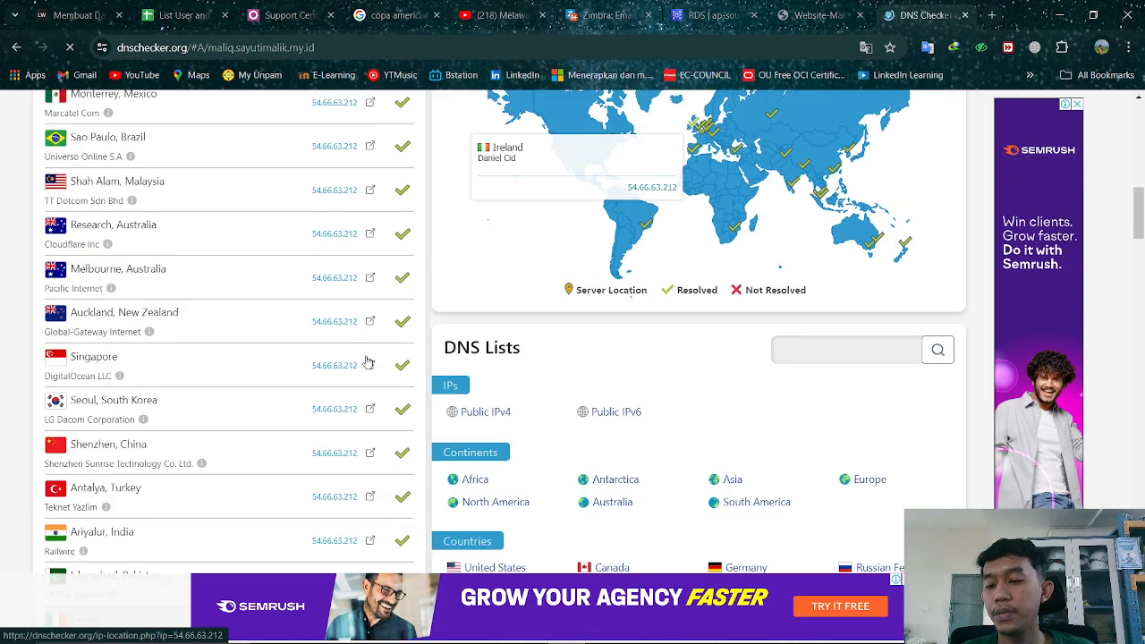
Open the WordPress site through its .my.id subdomain in a new browser tab and continue past the HTTPS warning.
{"action": "scroll", "coordinate": [366, 358], "scroll_direction": "up", "scroll_amount": 5}
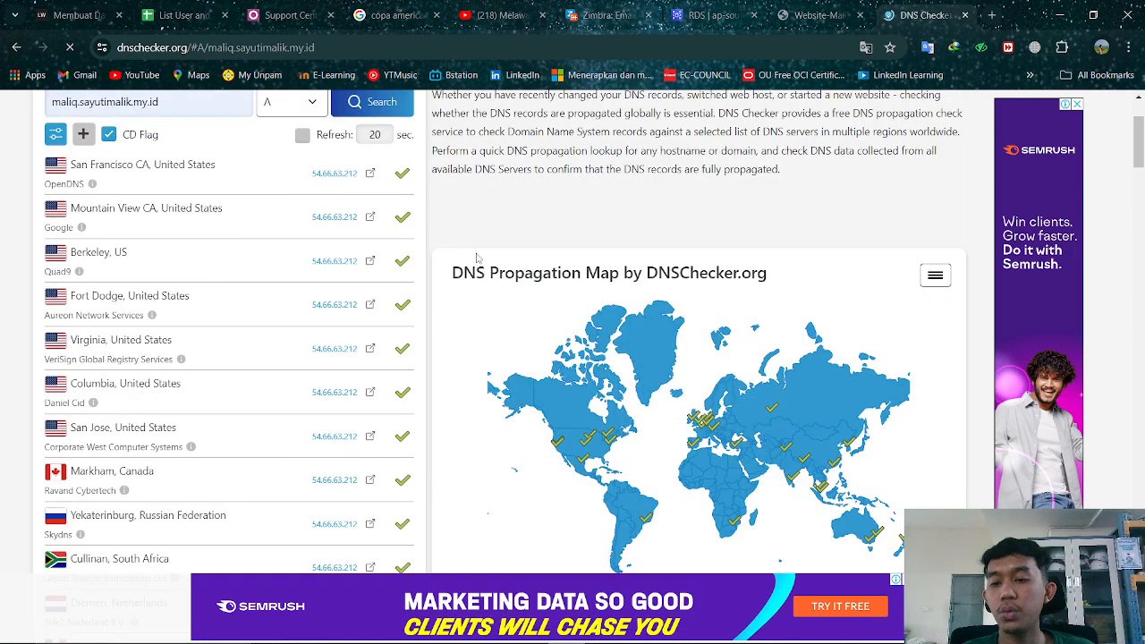
{"action": "left_click", "coordinate": [993, 16]}
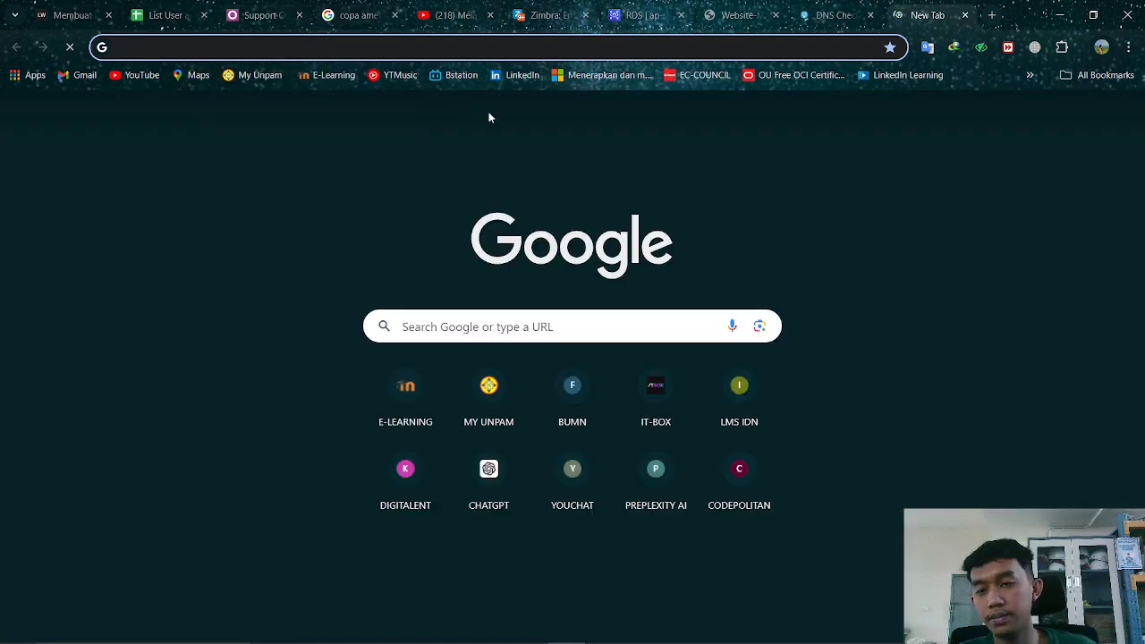
{"action": "type", "text": "mali"}
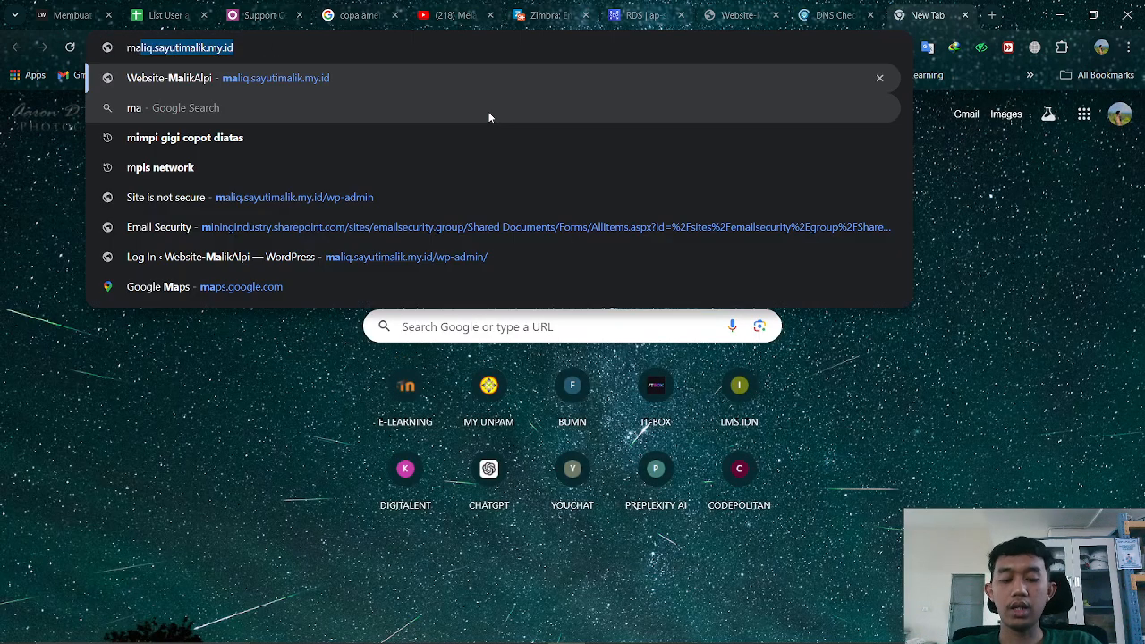
{"action": "type", "text": "q"}
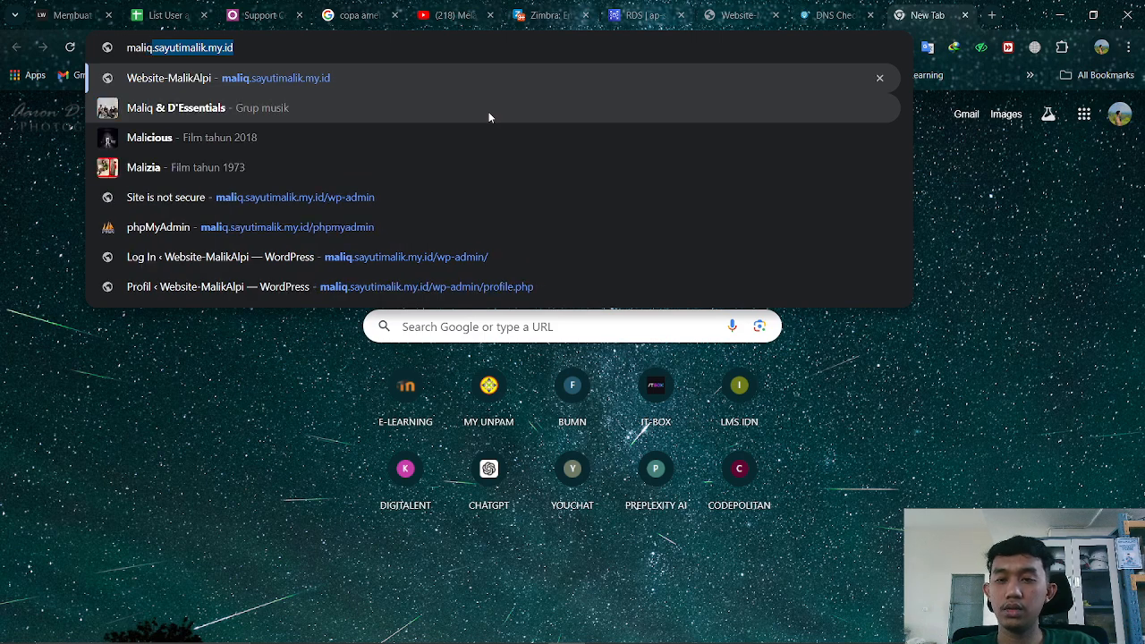
{"action": "key", "text": "Right"}
{"action": "key", "text": "Return"}
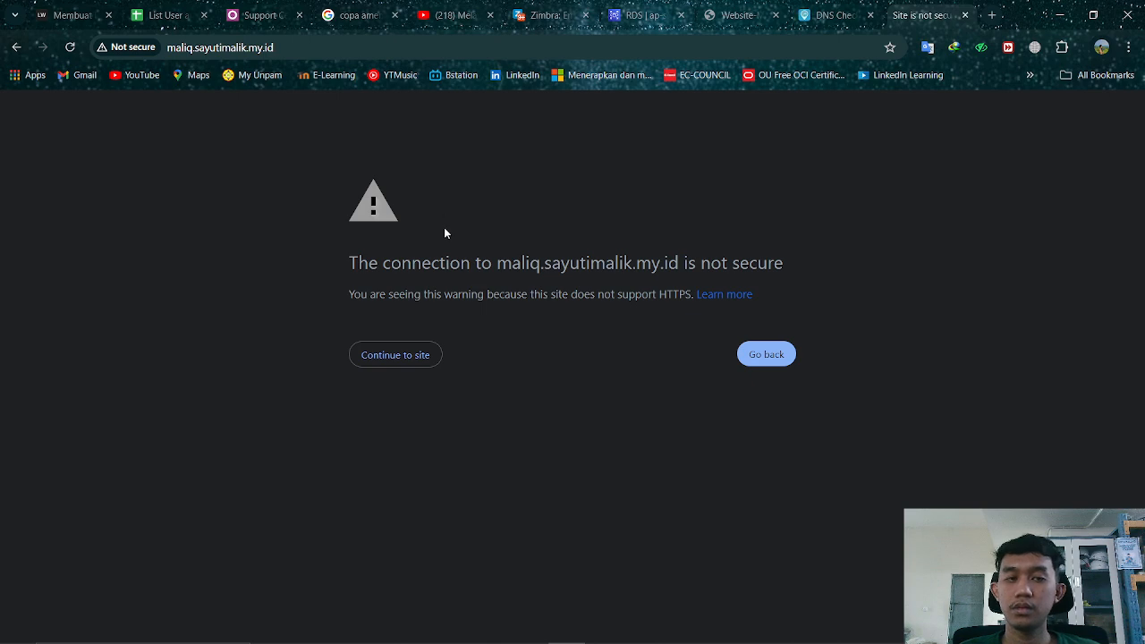
{"action": "left_click", "coordinate": [438, 356]}
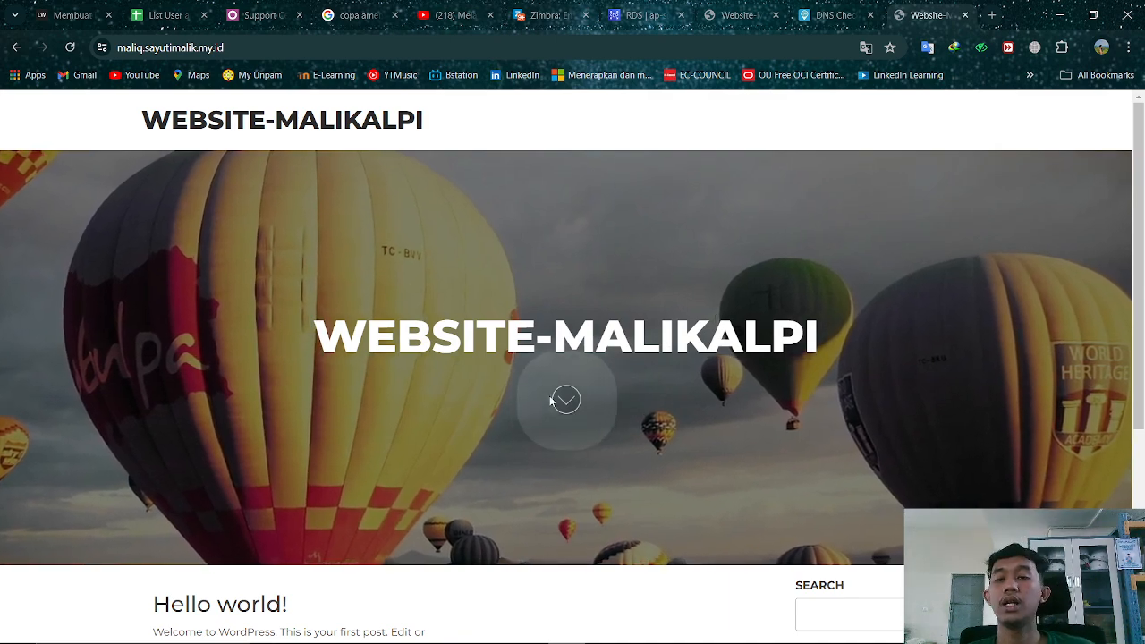
Compare the site opened by its IP address 54.66.63.212 with the subdomain version and jump to the subdomain page's entry content.
{"action": "left_click", "coordinate": [713, 19]}
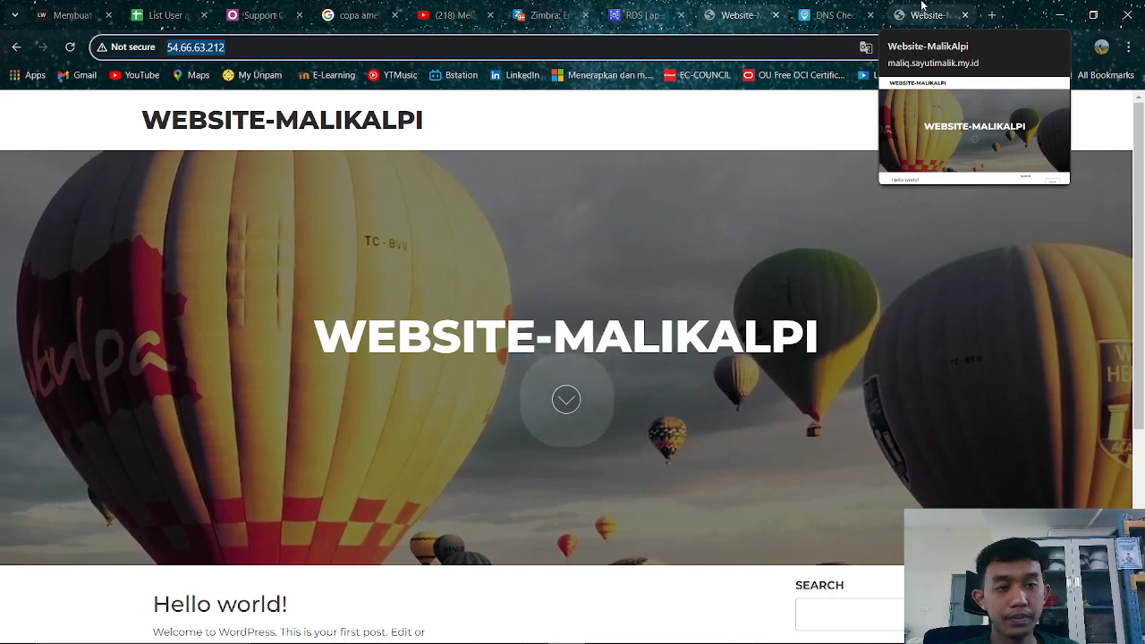
{"action": "key", "text": "Return"}
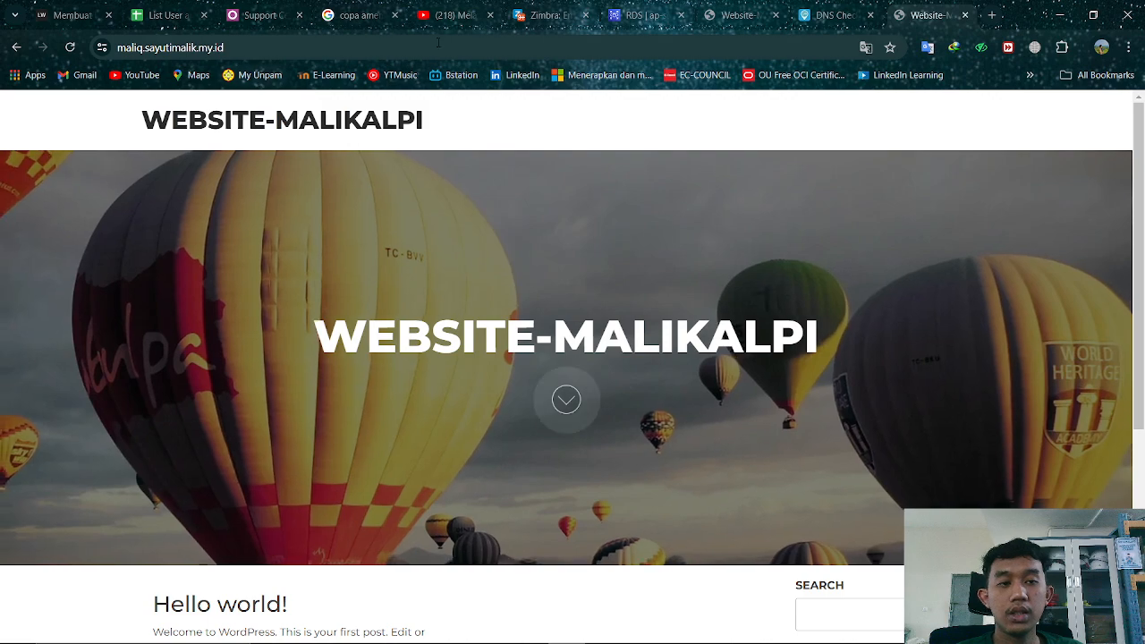
{"action": "left_click", "coordinate": [577, 413]}
{"action": "scroll", "coordinate": [274, 110], "scroll_direction": "up", "scroll_amount": 4}
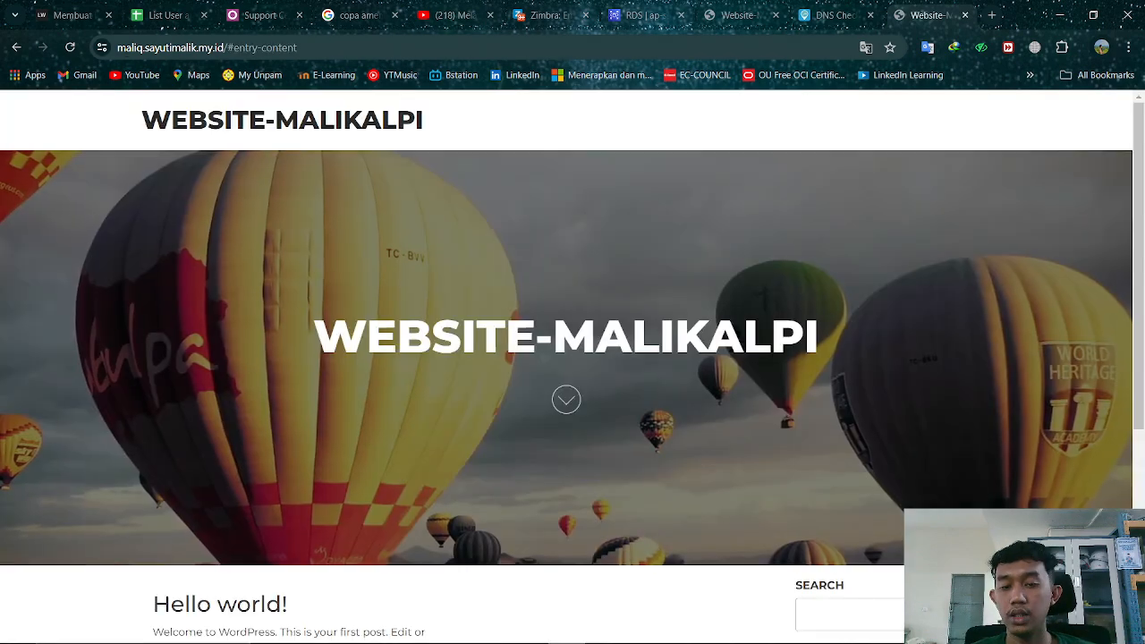
View the full HTTPS address and connection security information of the subdomain site, and open and close its certificate viewer.
{"action": "left_click", "coordinate": [113, 49]}
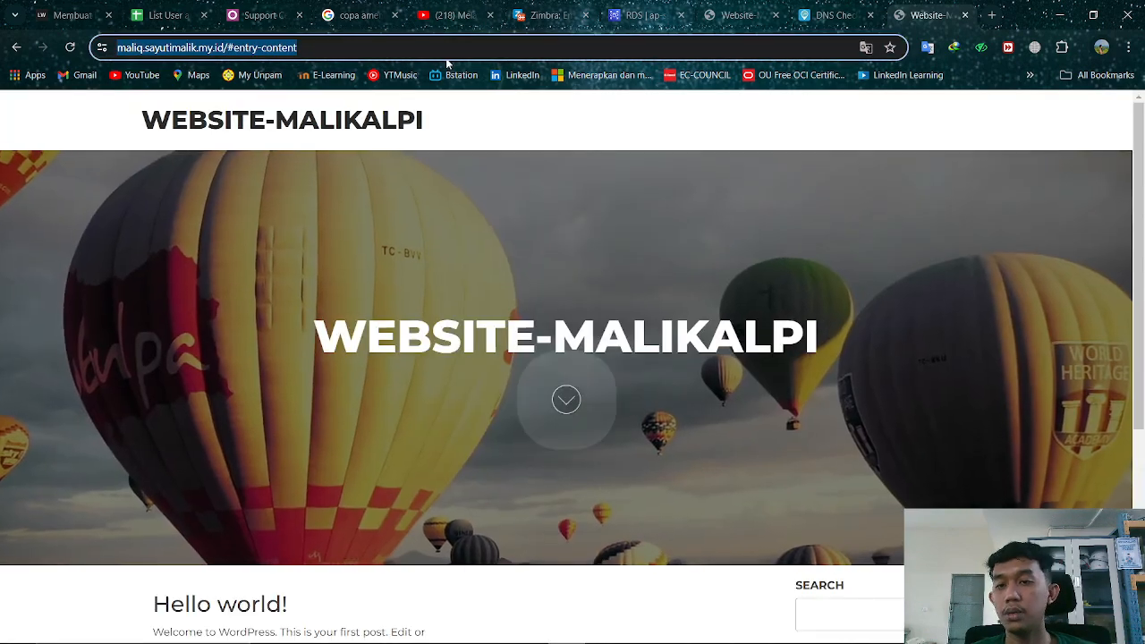
{"action": "key", "text": "Escape"}
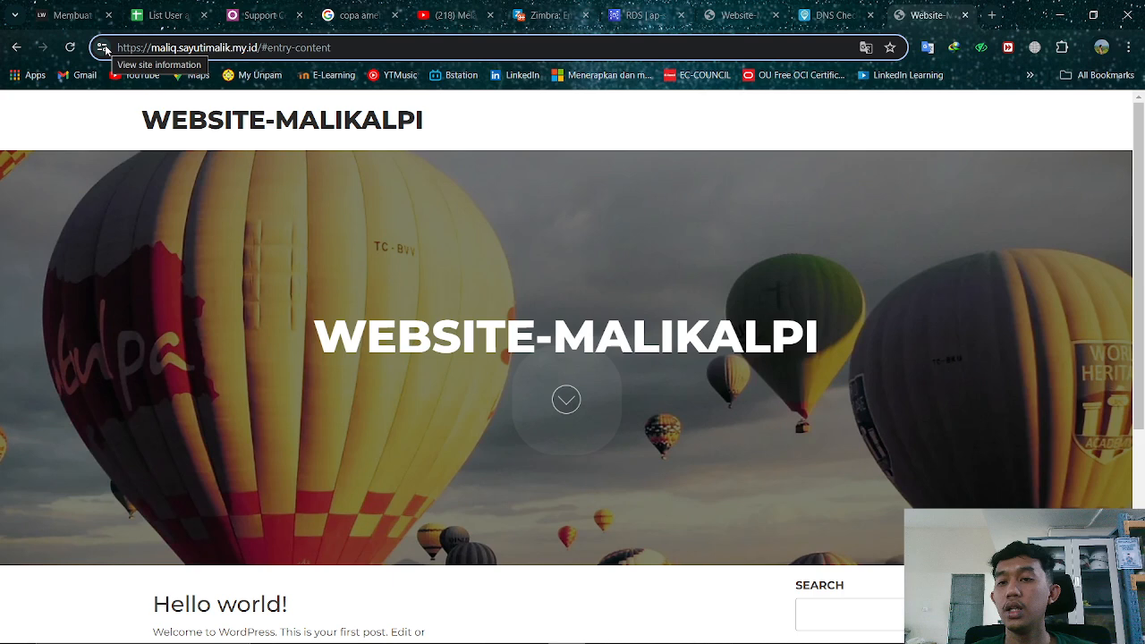
{"action": "left_click", "coordinate": [102, 47]}
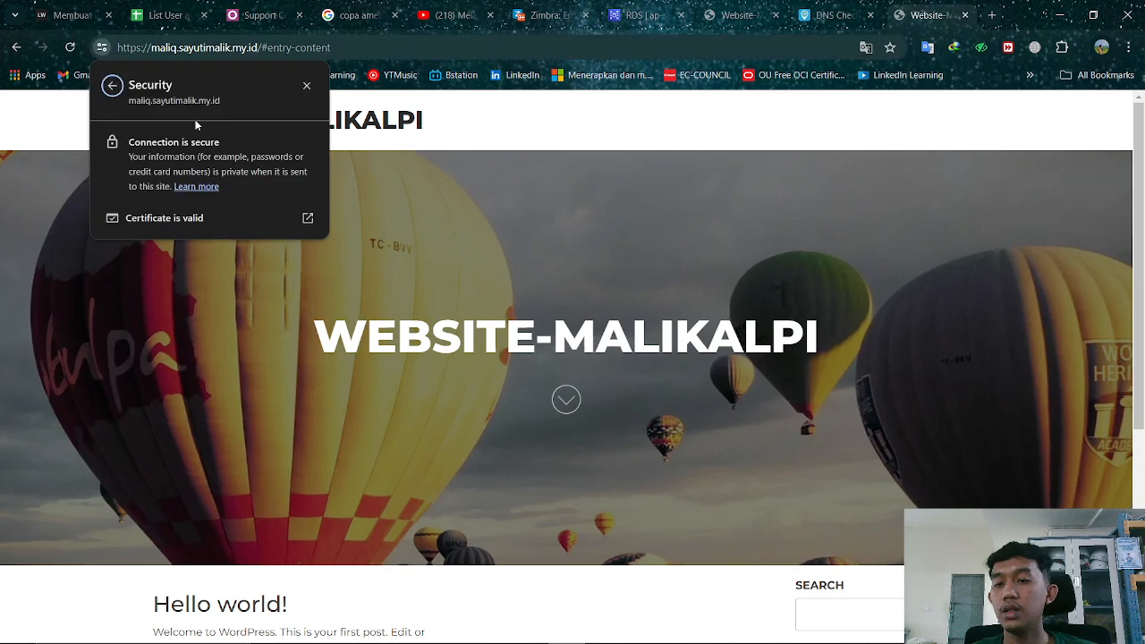
{"action": "left_click", "coordinate": [645, 326]}
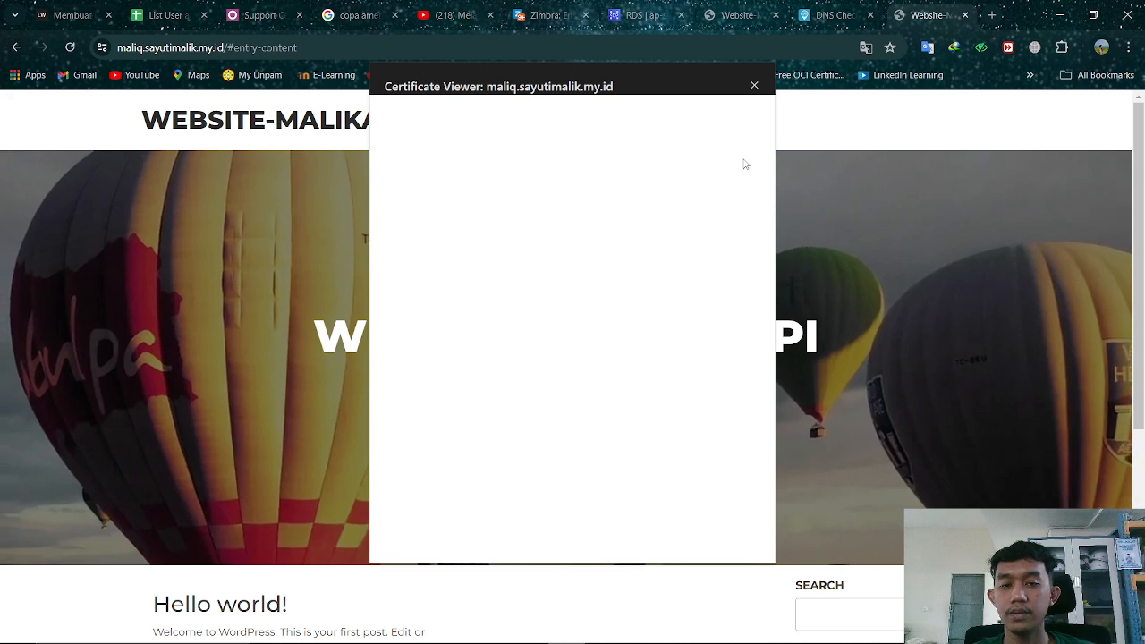
{"action": "left_click", "coordinate": [755, 86]}
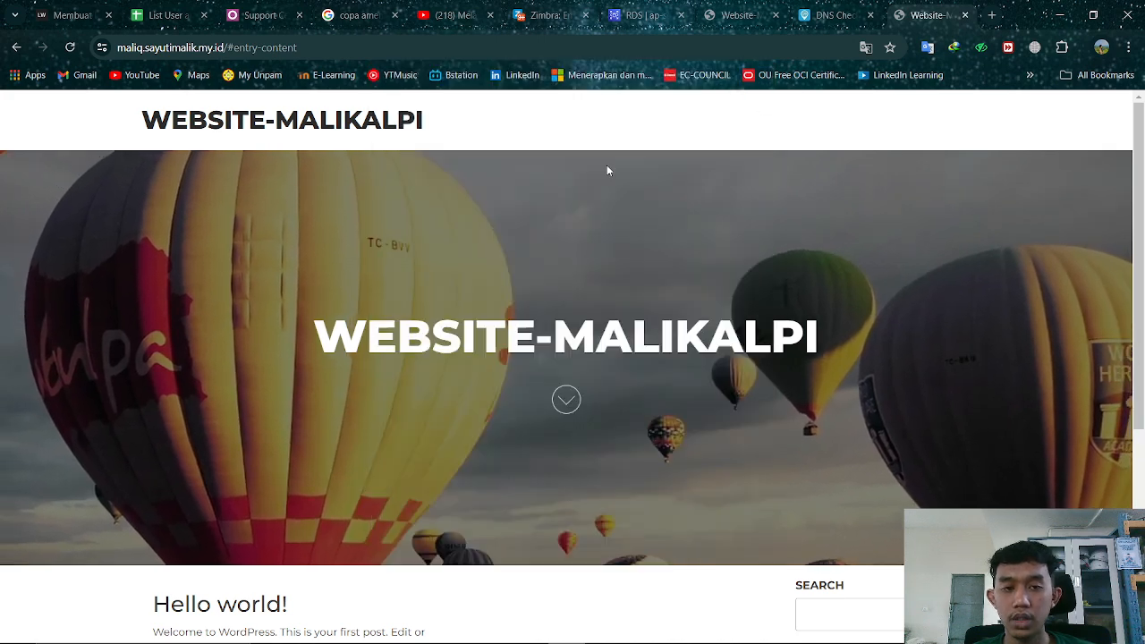
Review the issuer and validity period of the subdomain's SSL certificate and close the certificate details.
{"action": "left_click", "coordinate": [102, 48]}
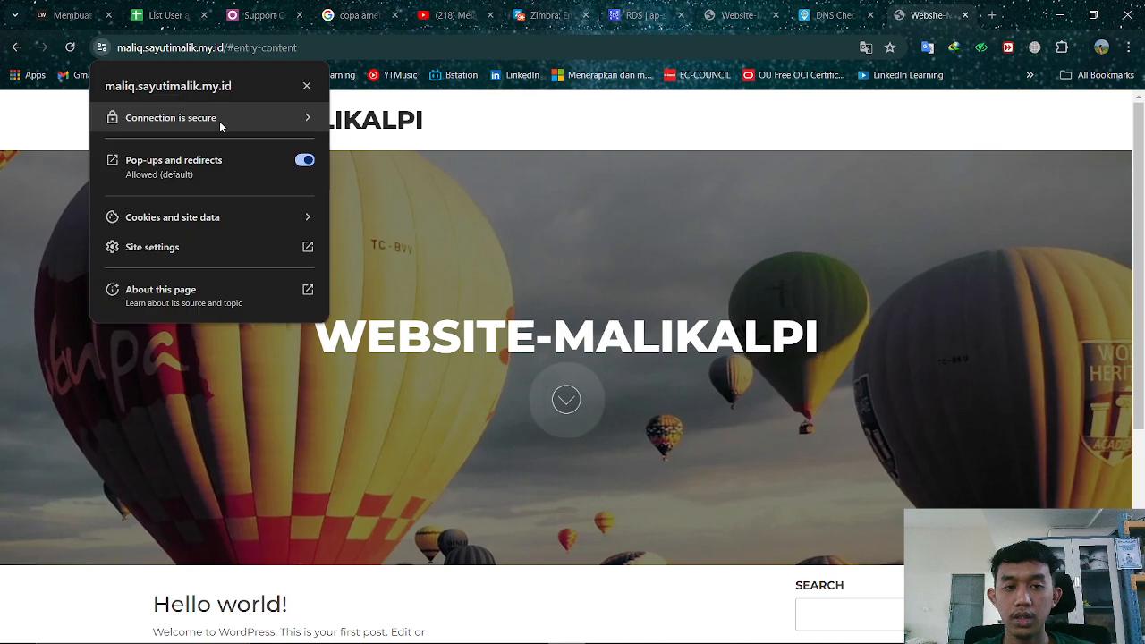
{"action": "left_click", "coordinate": [219, 121]}
{"action": "left_click", "coordinate": [300, 218]}
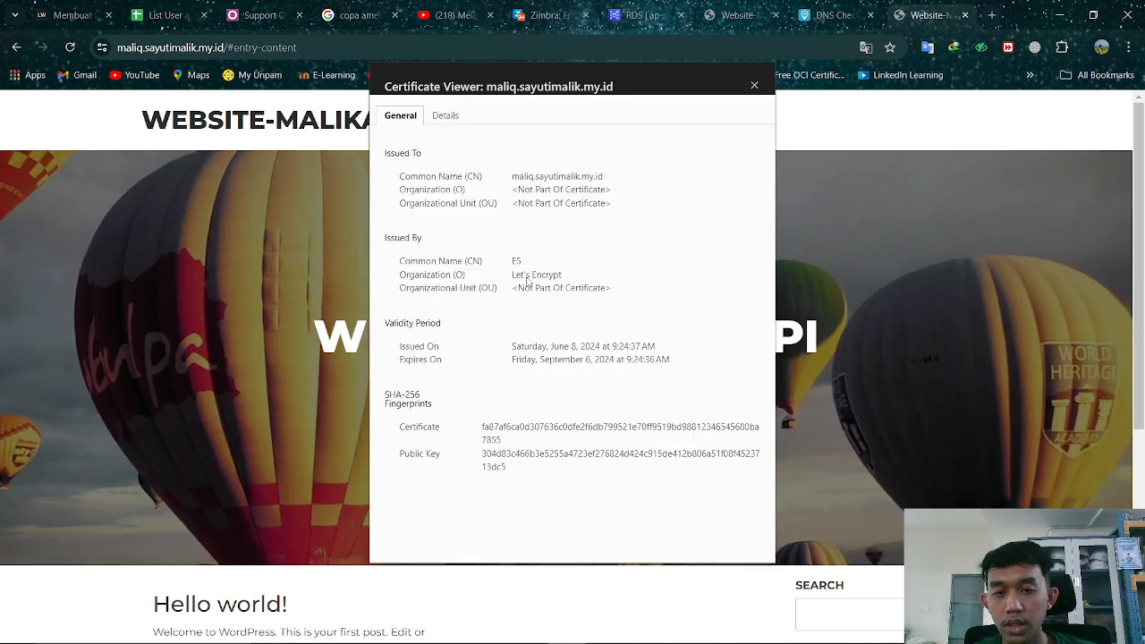
{"action": "left_click", "coordinate": [754, 85]}
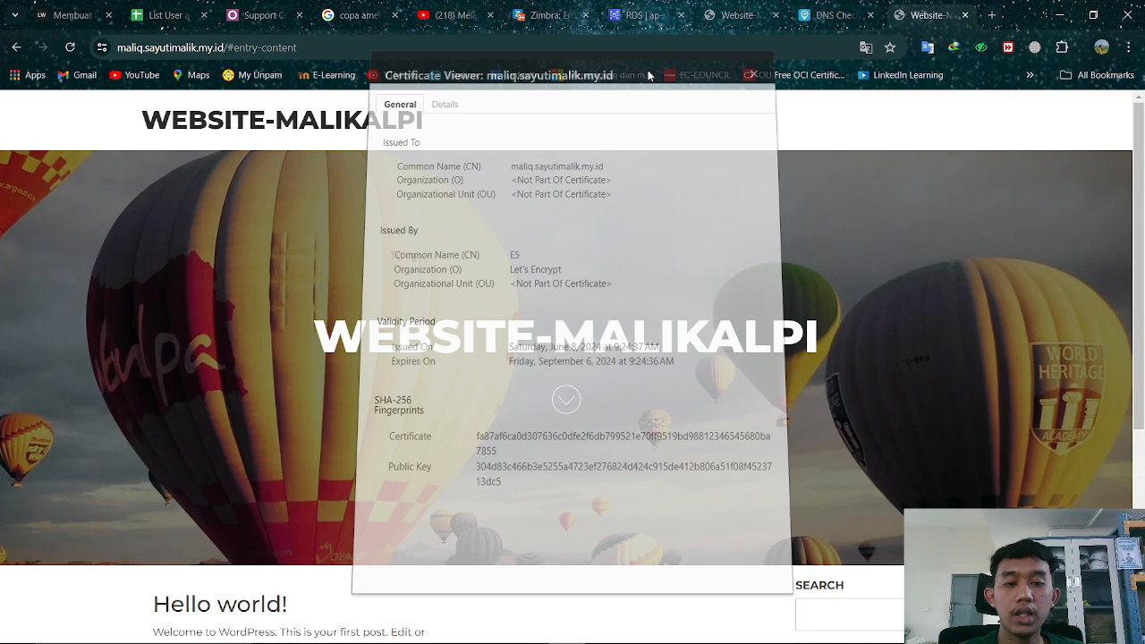